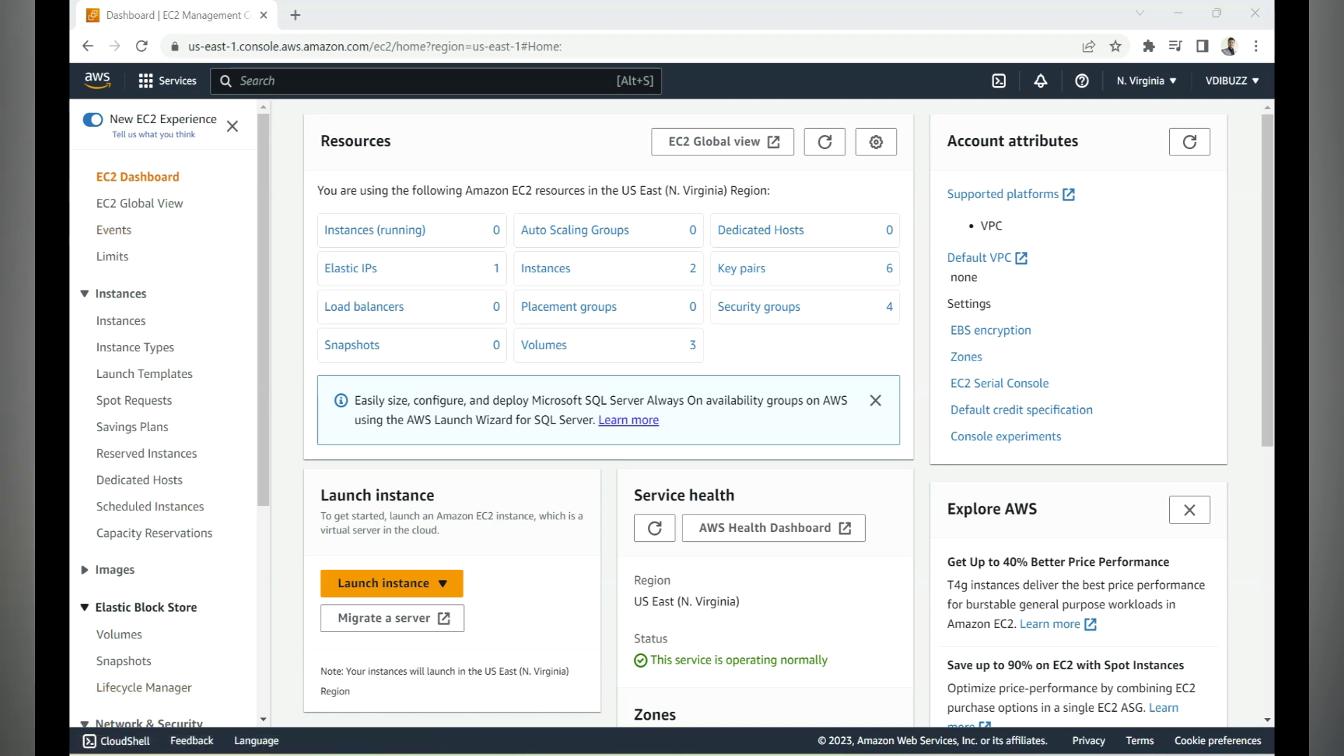
Step: Open the EBS volumes list and examine the type, size, IOPS and snapshot columns, widening the Snapshot column
left_click(119, 634)
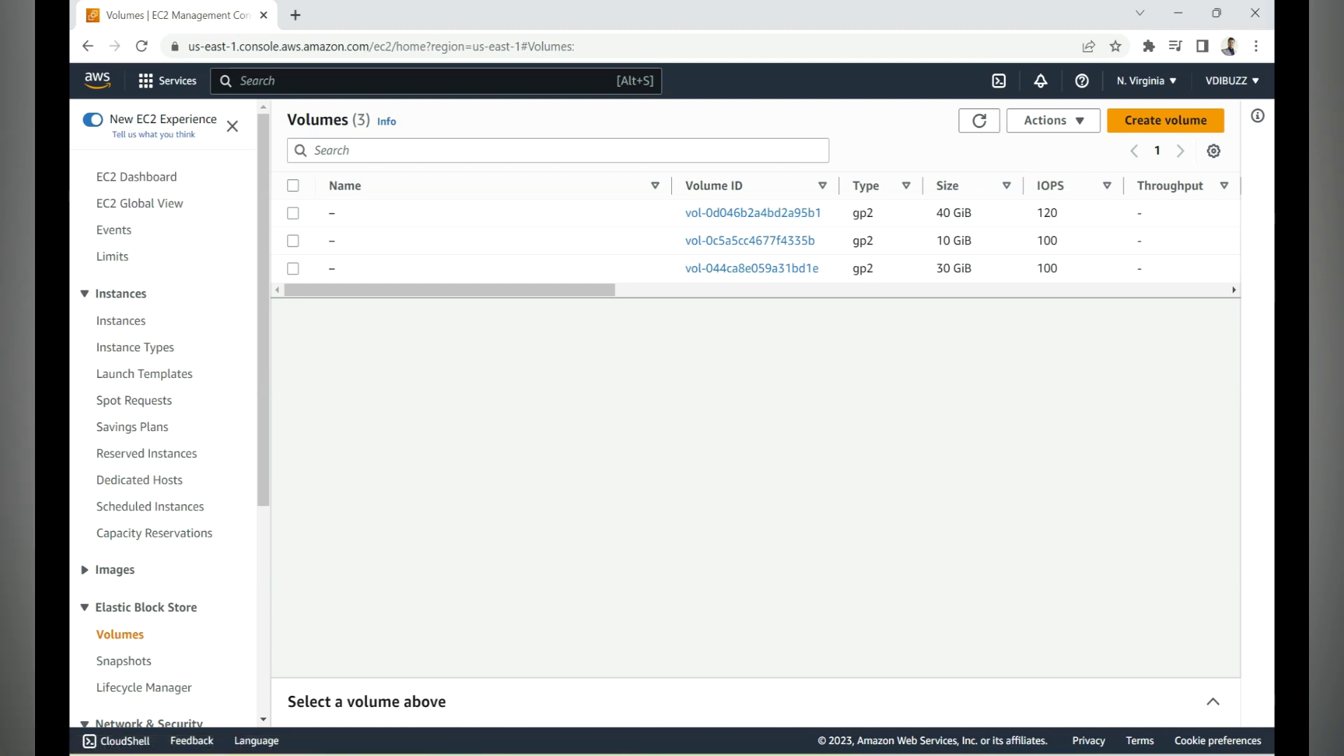
double_click(863, 213)
left_click(292, 213)
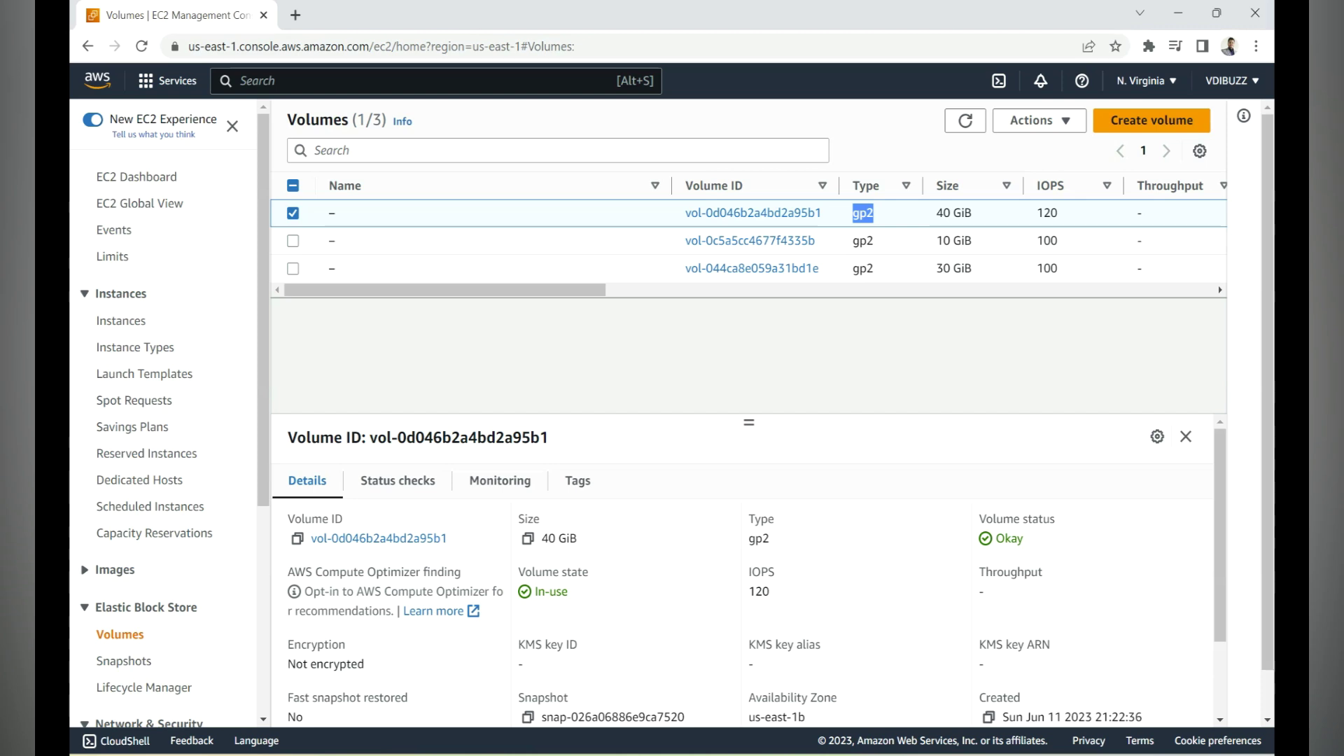
left_click_drag(937, 268, 972, 269)
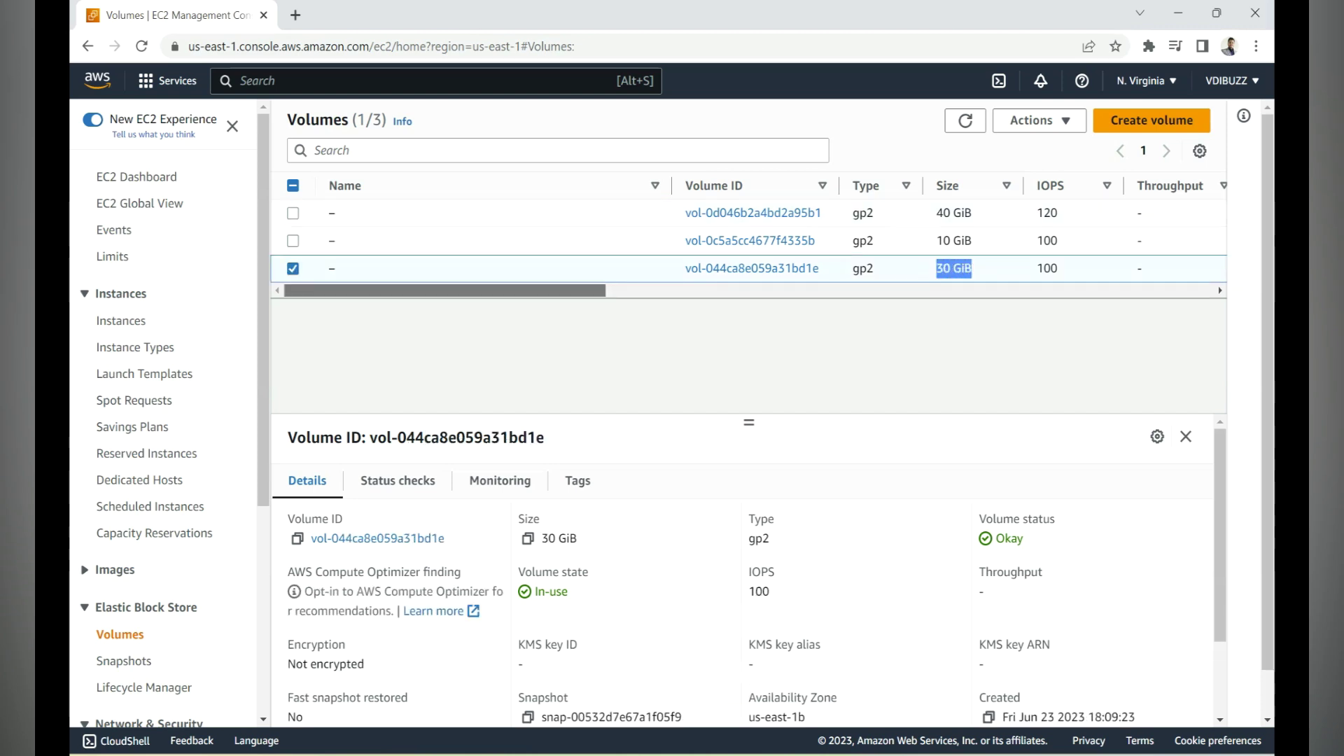
scroll(749, 238, "right", 5)
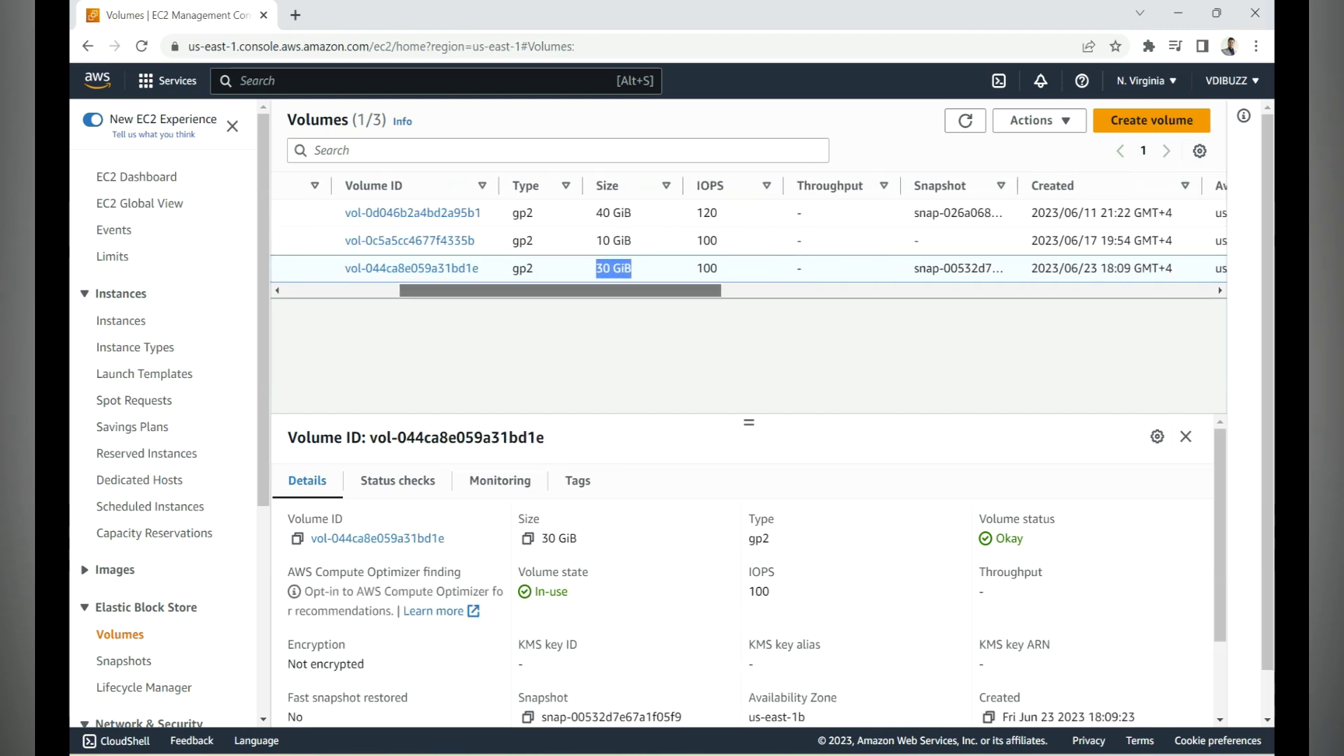
scroll(748, 238, "right", 1)
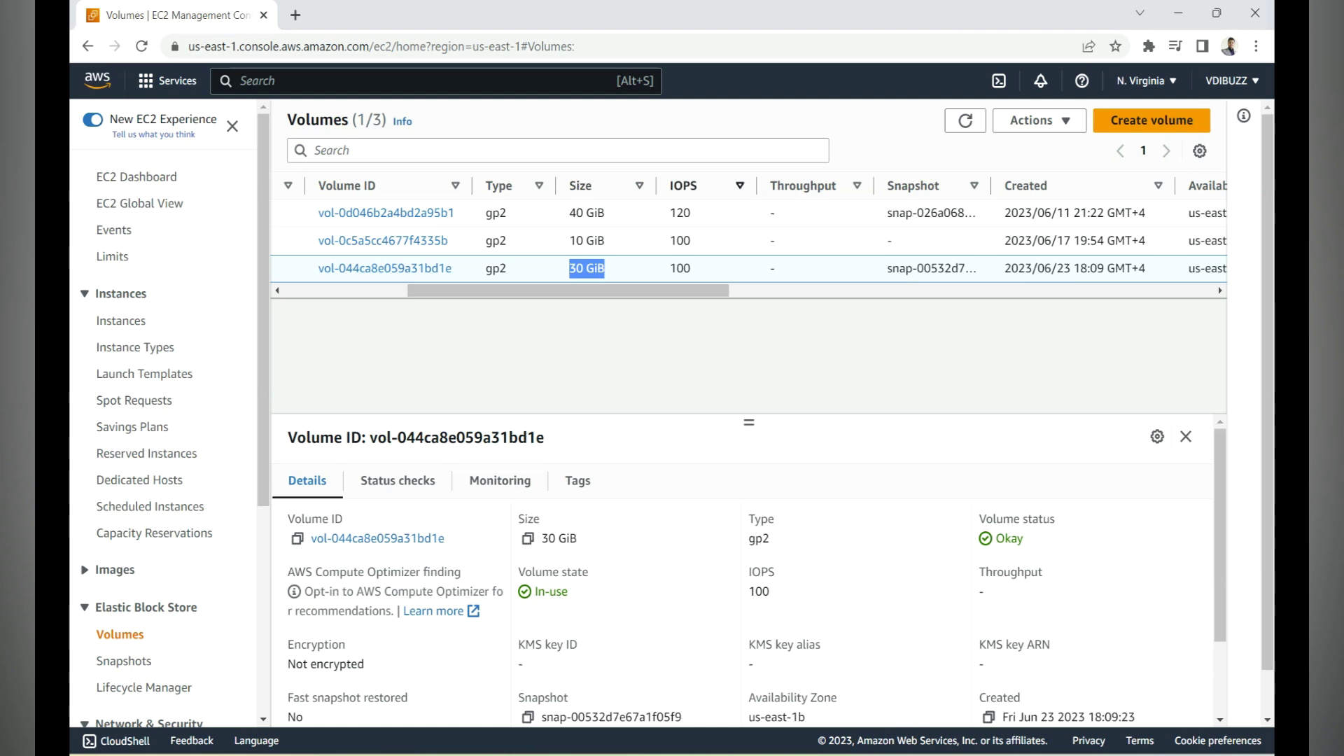
scroll(748, 238, "right", 5)
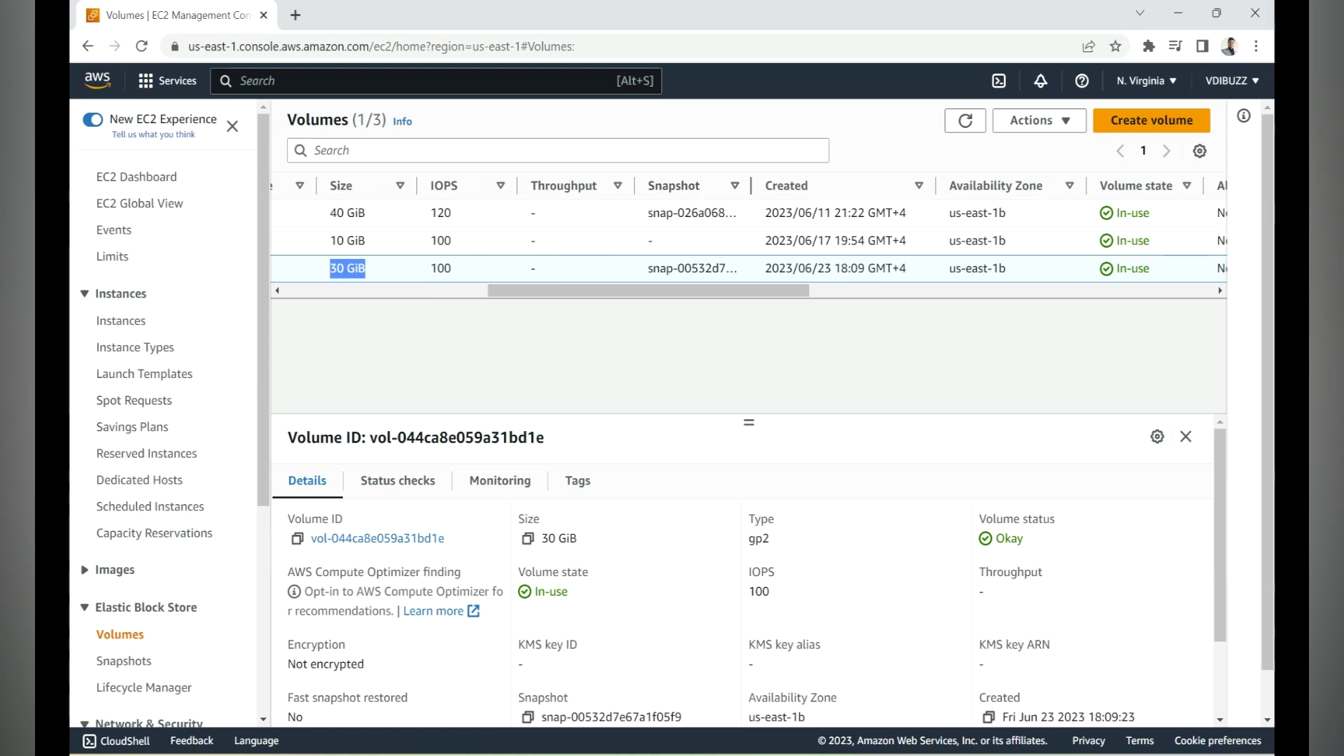
left_click_drag(752, 185, 795, 186)
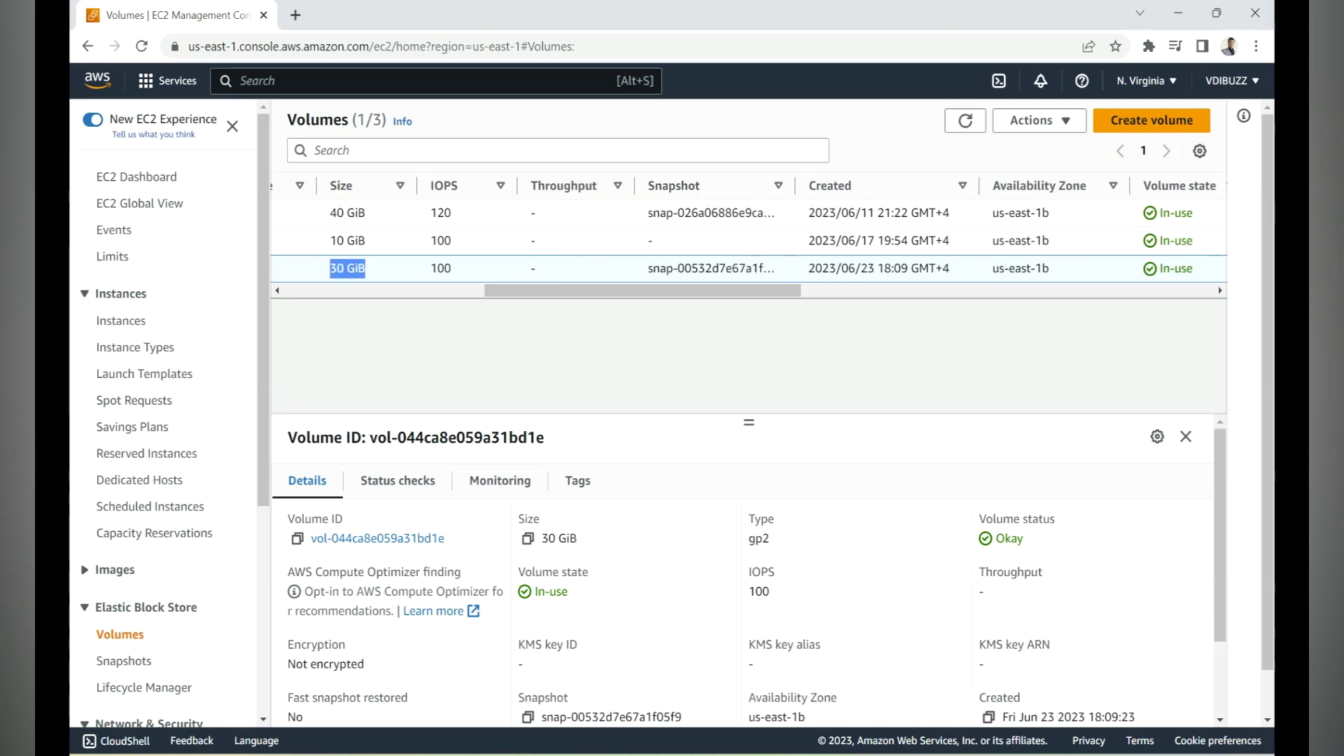
Step: Review the availability zone, volume state and attached instances of the listed volumes
left_click_drag(643, 290, 757, 290)
left_click_drag(708, 213, 647, 212)
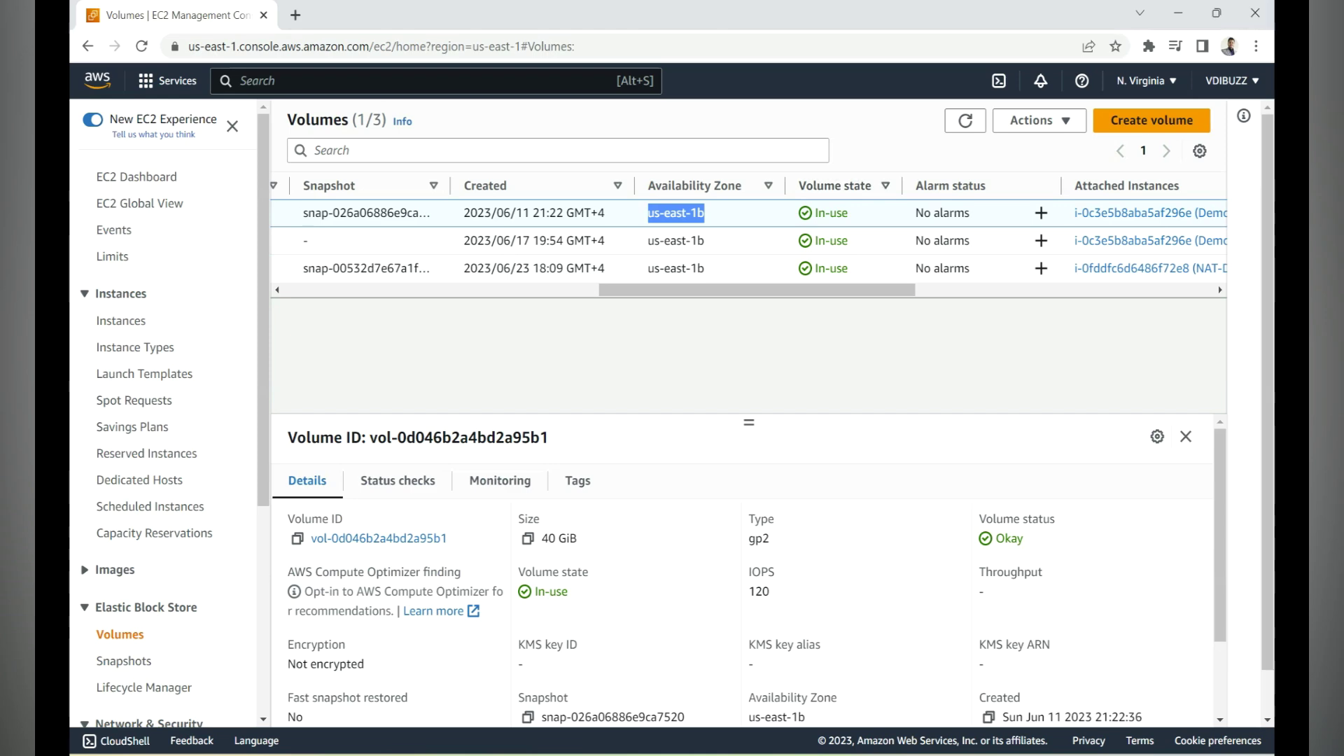
left_click_drag(848, 213, 815, 213)
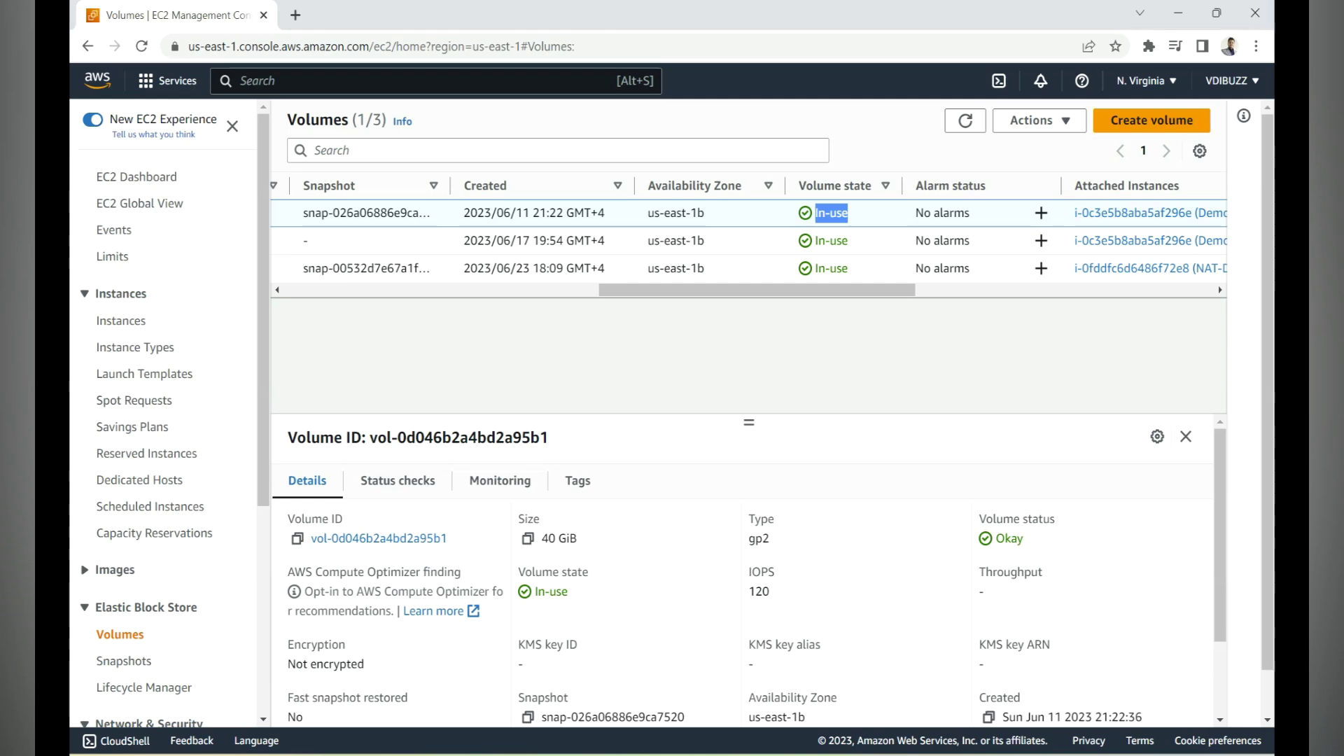
left_click_drag(757, 289, 836, 289)
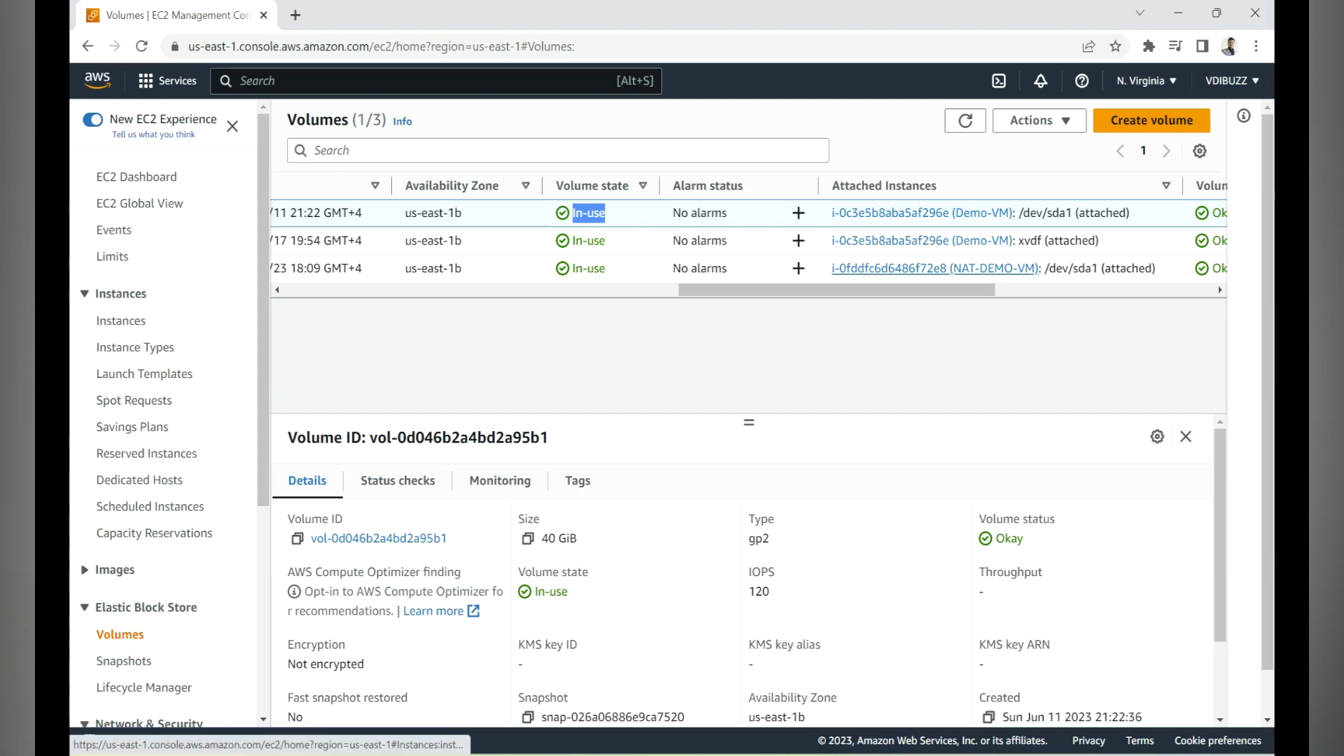
left_click_drag(910, 289, 512, 290)
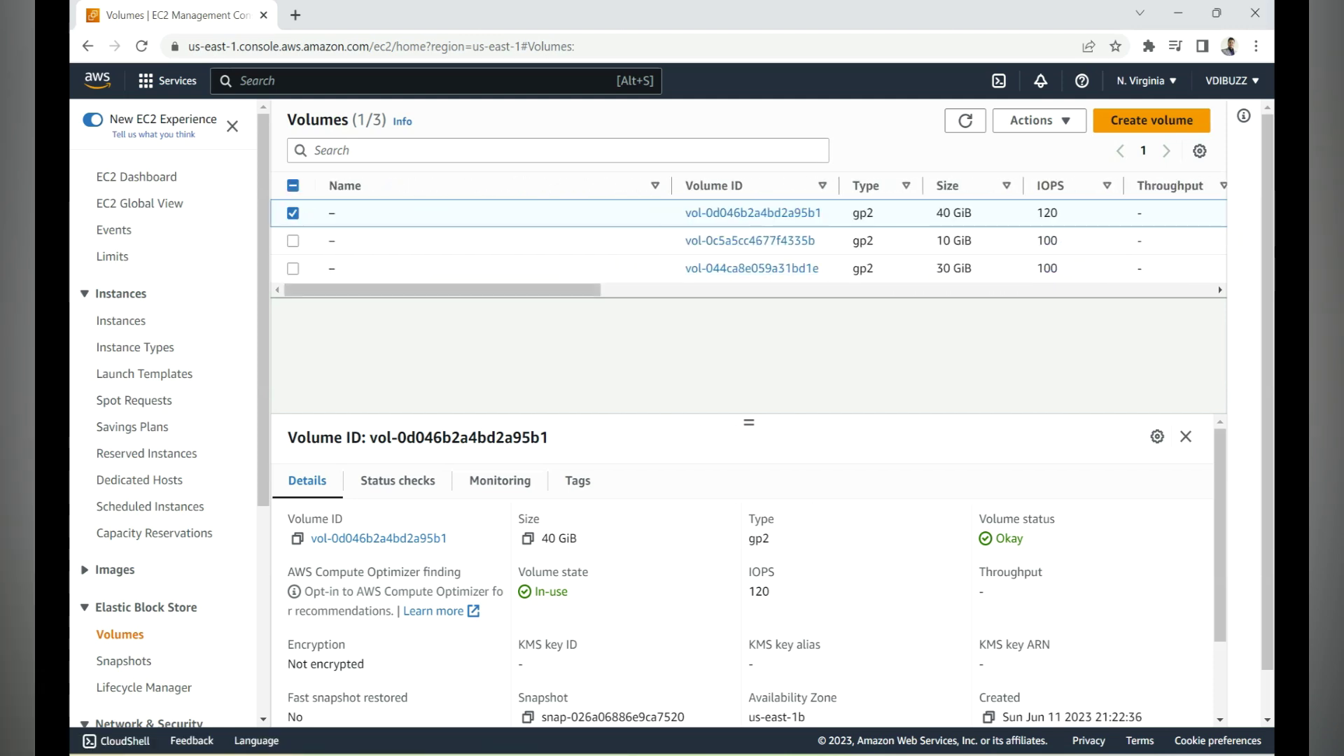
Step: Check which instance the 30 GiB volume is attached to and the encryption status of the 40 GiB volume
left_click_drag(820, 268, 799, 268)
left_click_drag(511, 290, 996, 290)
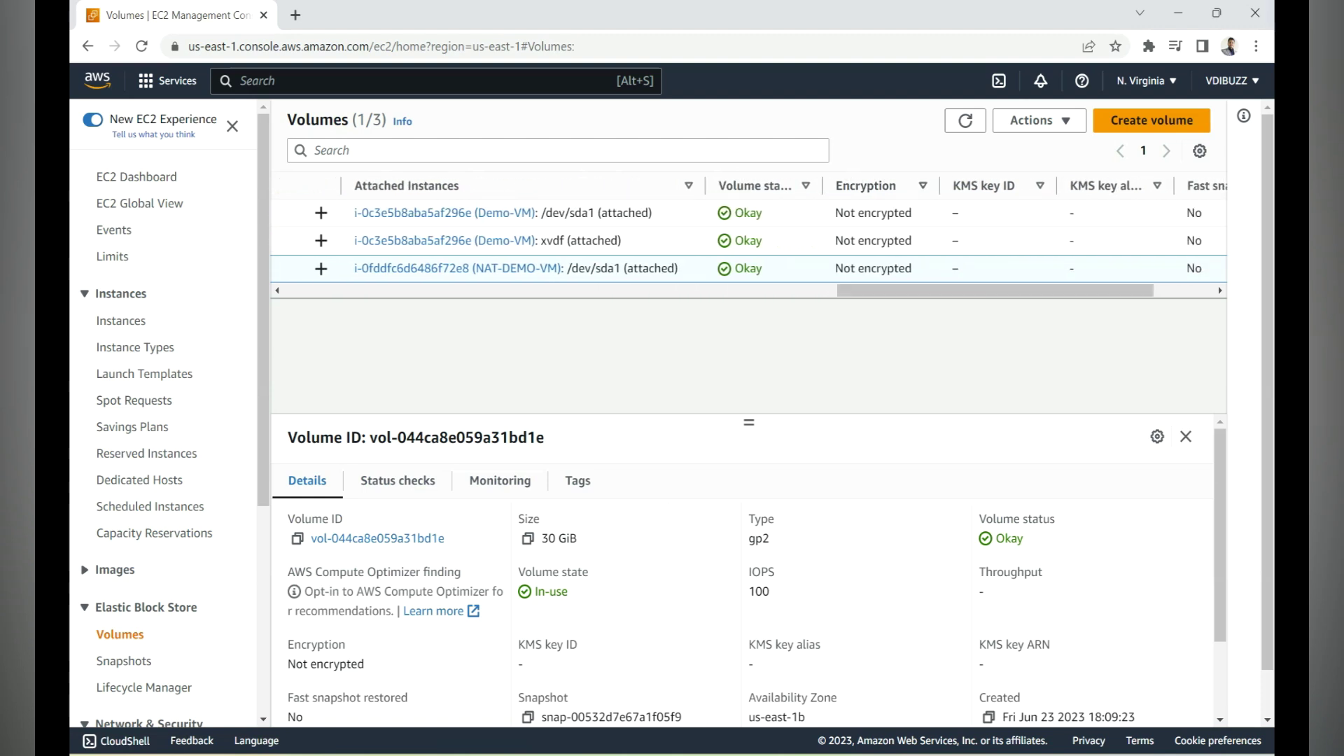
left_click_drag(836, 213, 911, 213)
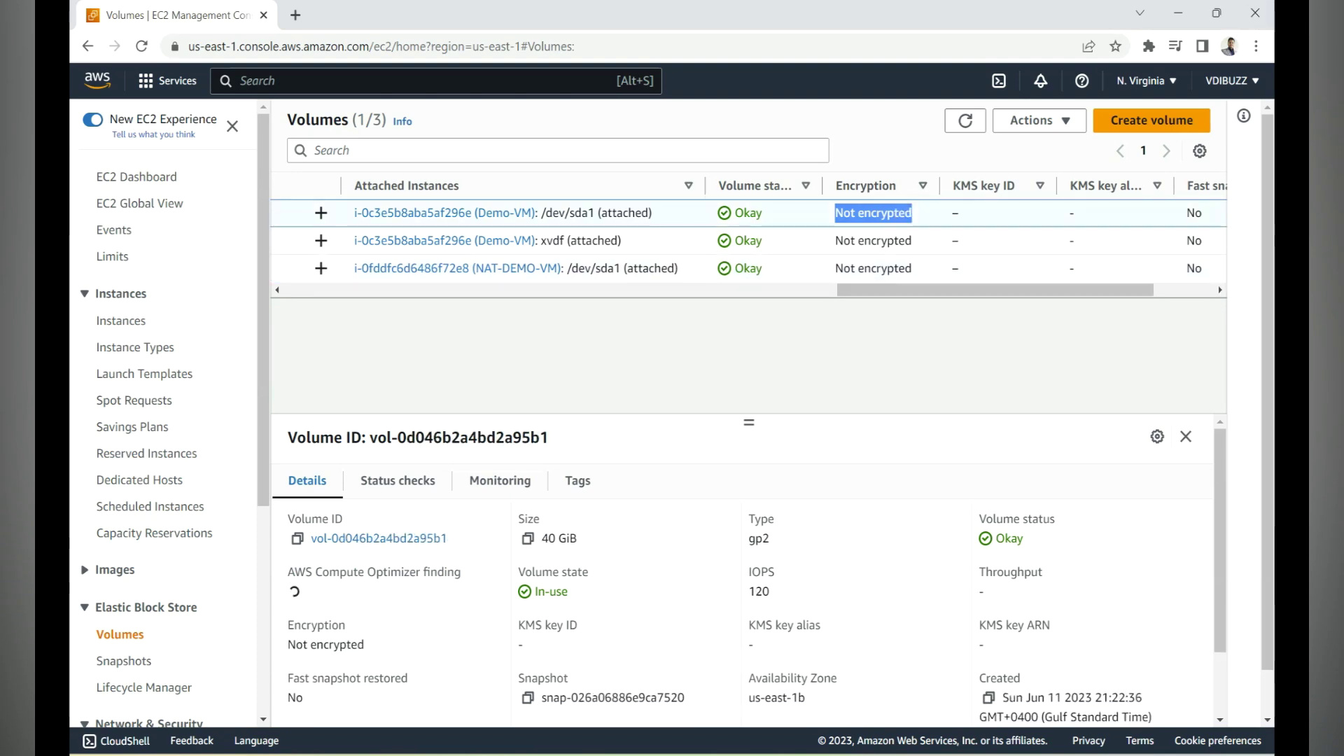
left_click_drag(995, 289, 503, 289)
scroll(749, 238, "left", 3)
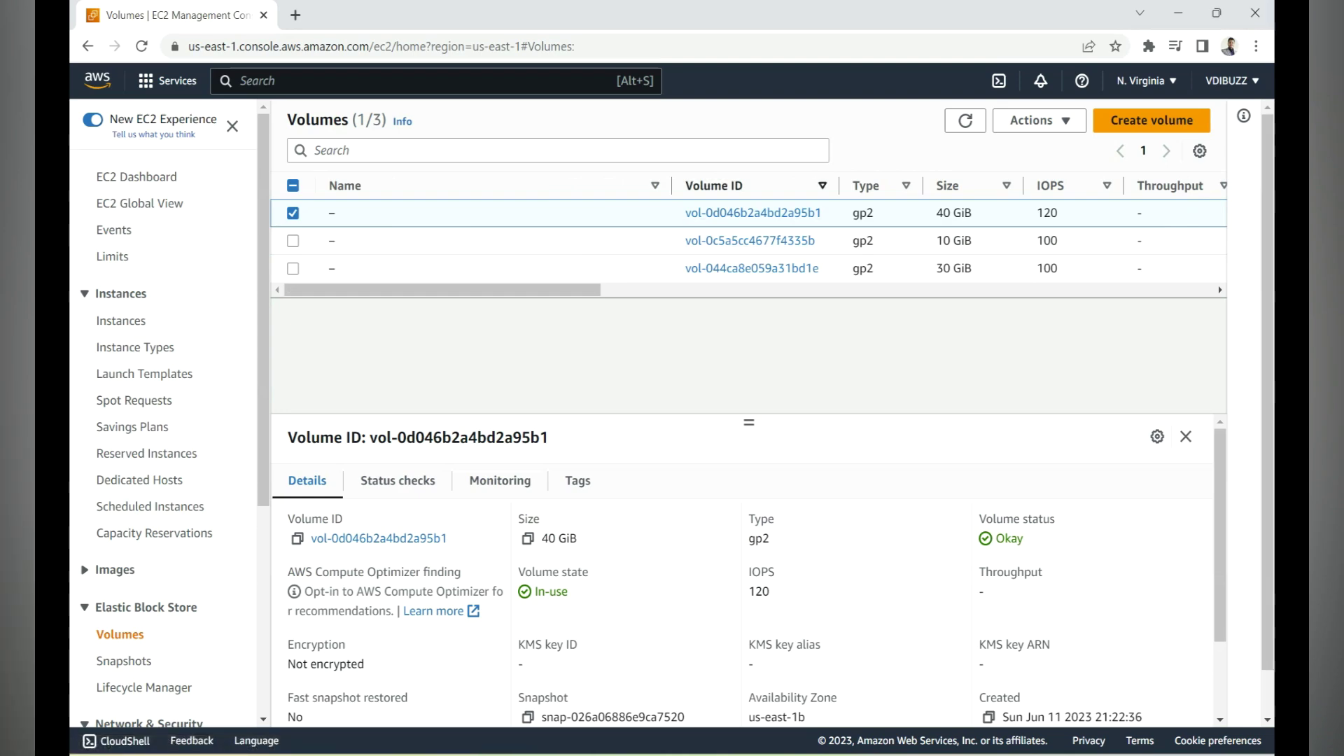
Step: Open the launch form for a new instance, review the volume types offered for its root volume, and return to the EC2 dashboard
left_click(121, 321)
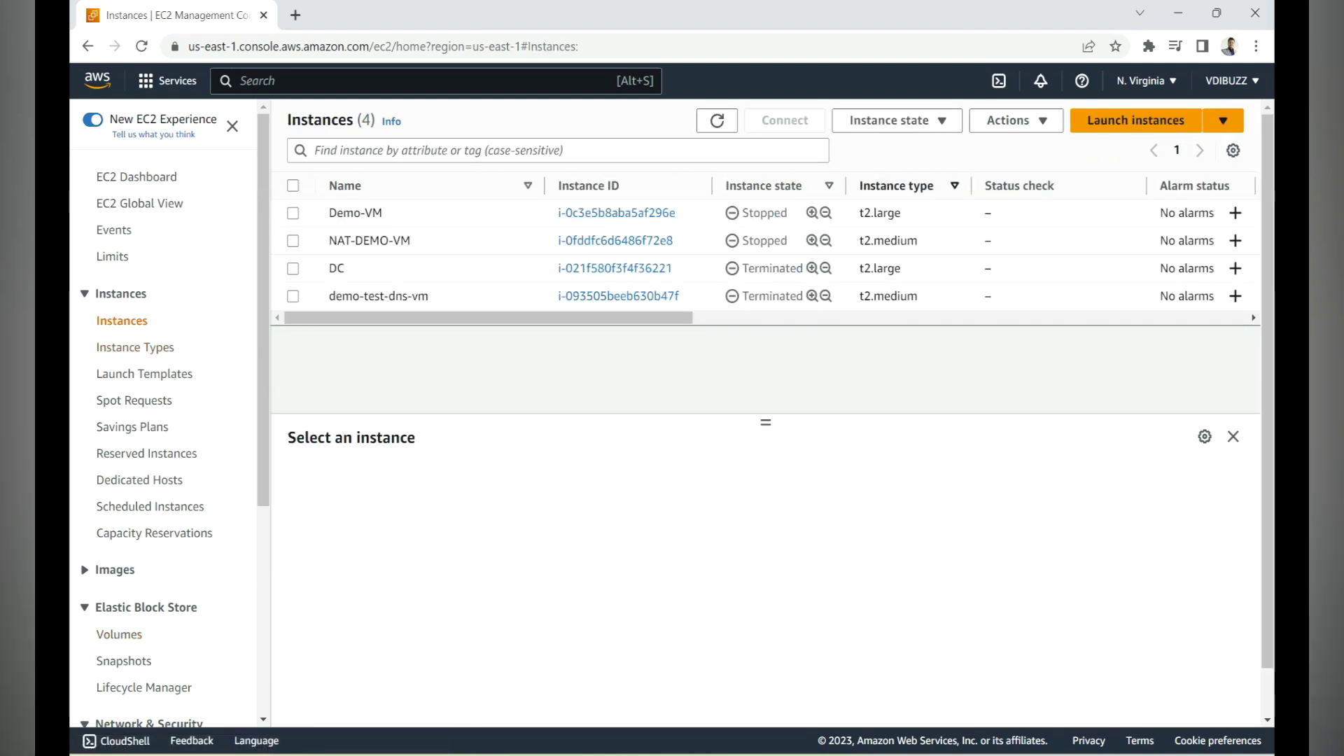
left_click(1136, 120)
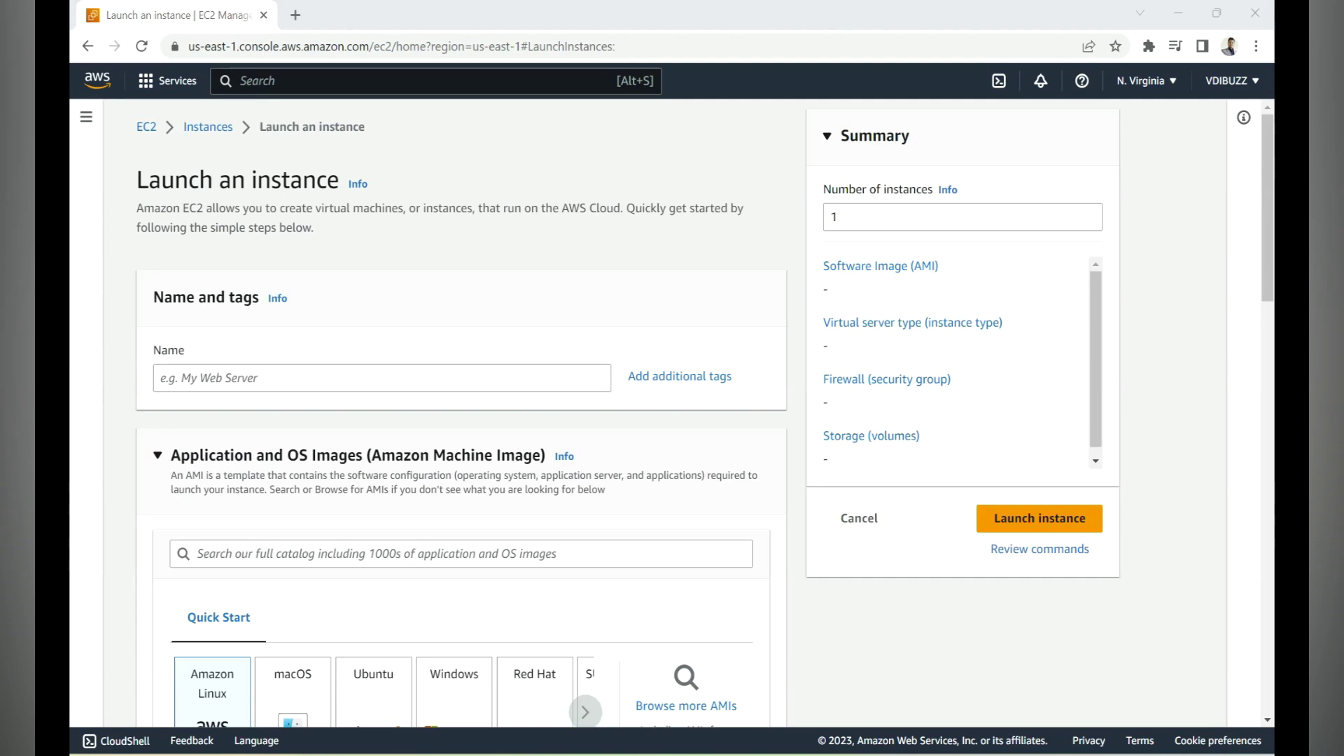
scroll(461, 413, "down", 20)
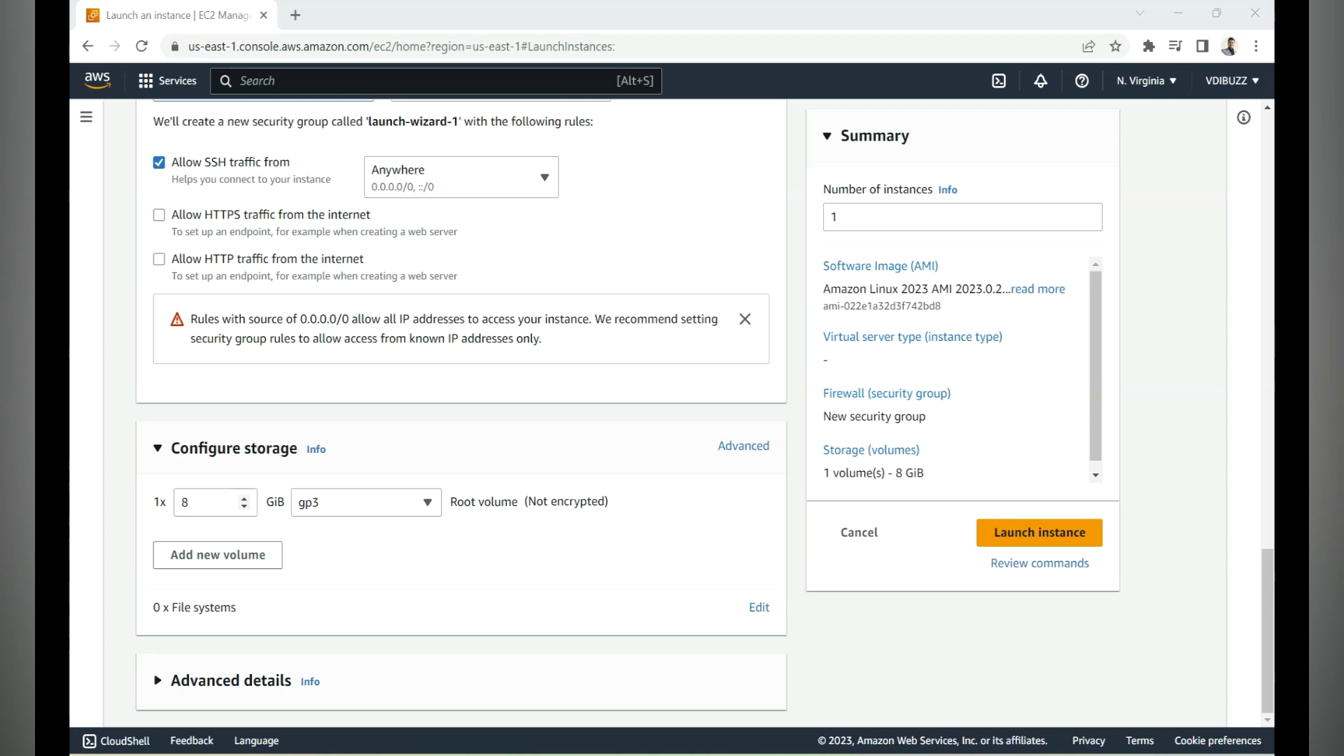
left_click(365, 502)
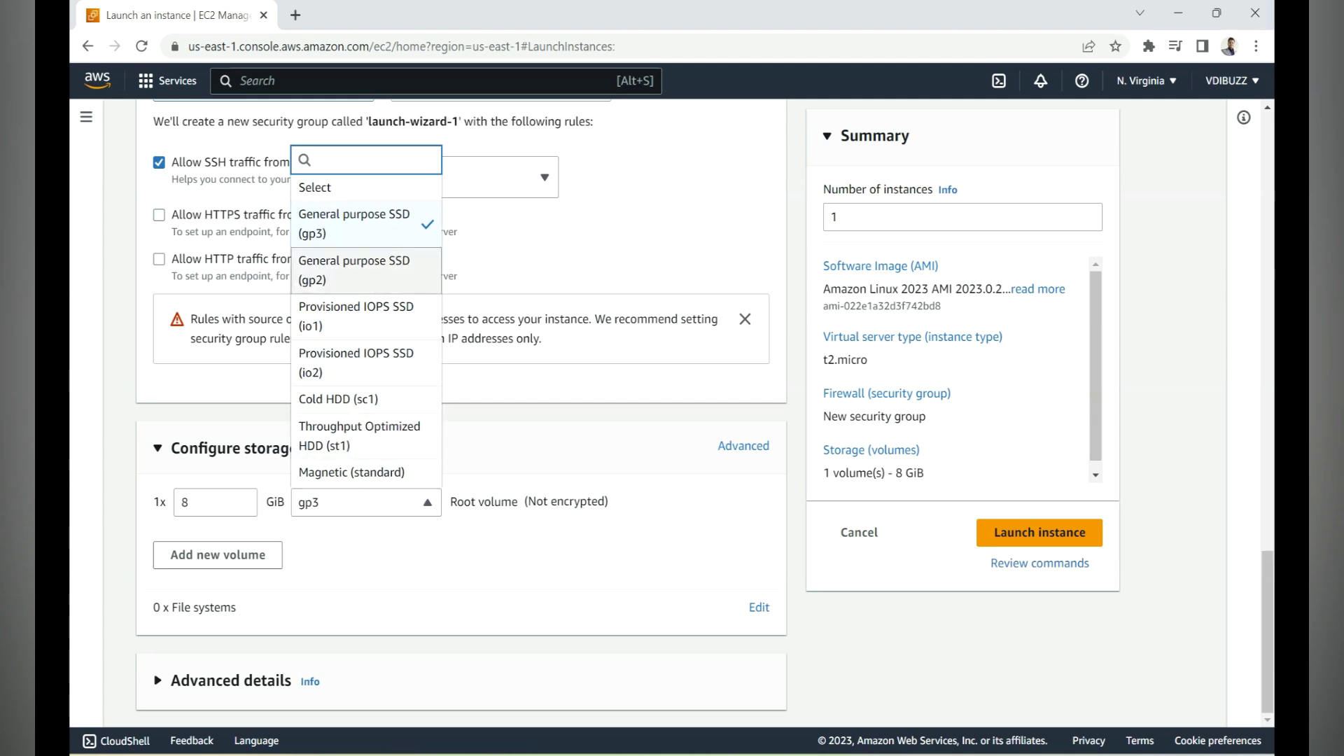
key("Escape")
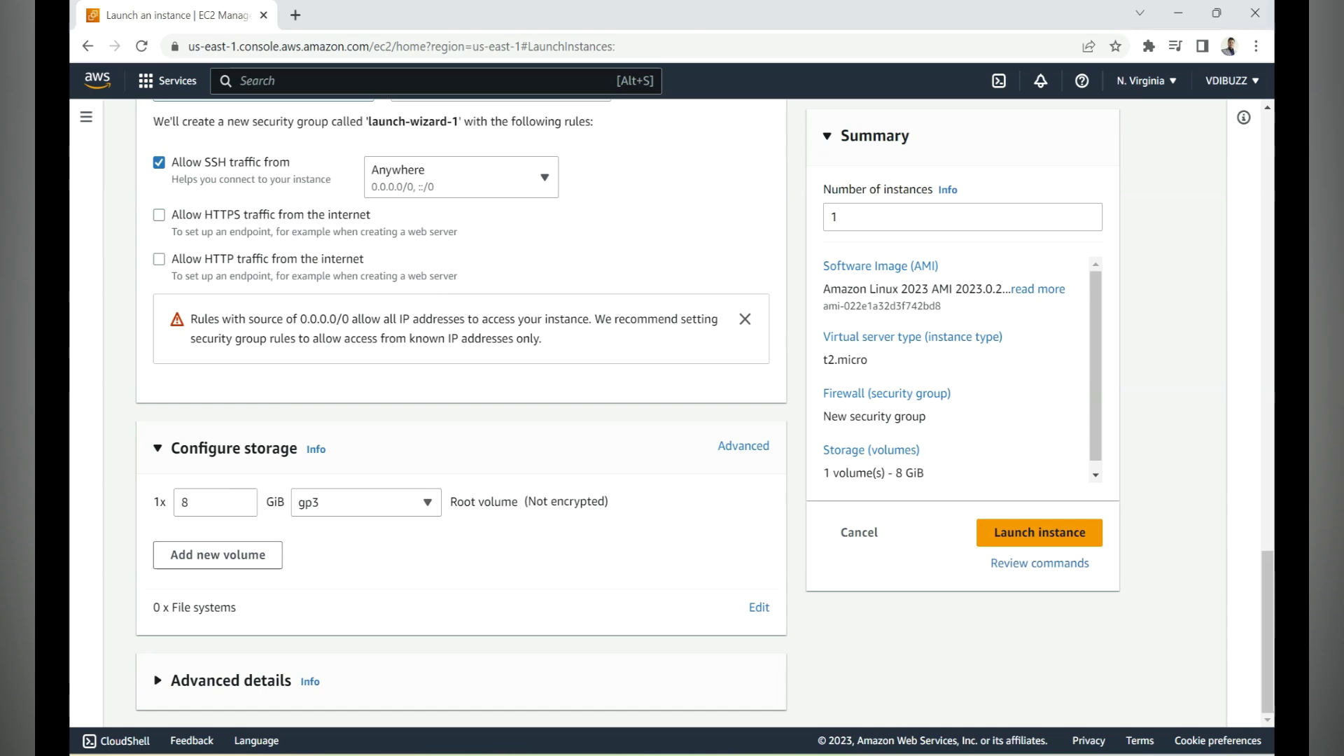
scroll(462, 413, "up", 20)
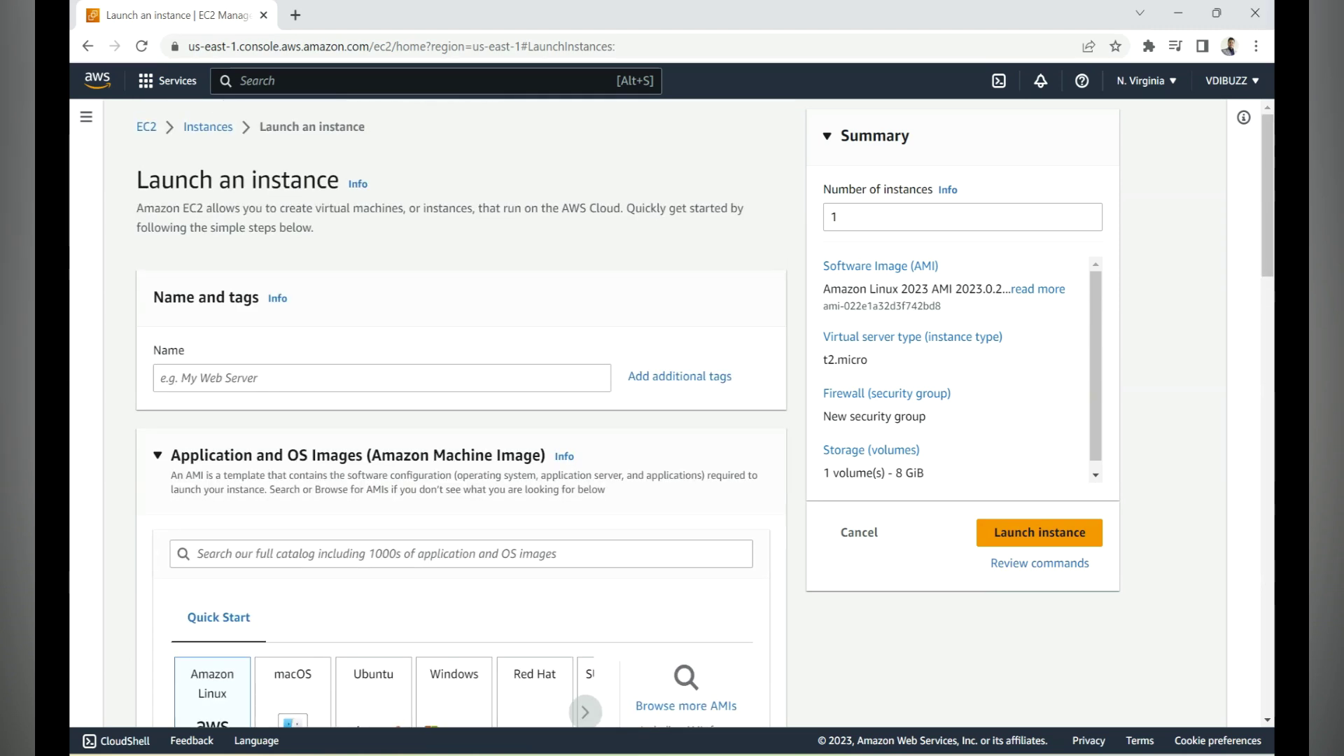
left_click(145, 127)
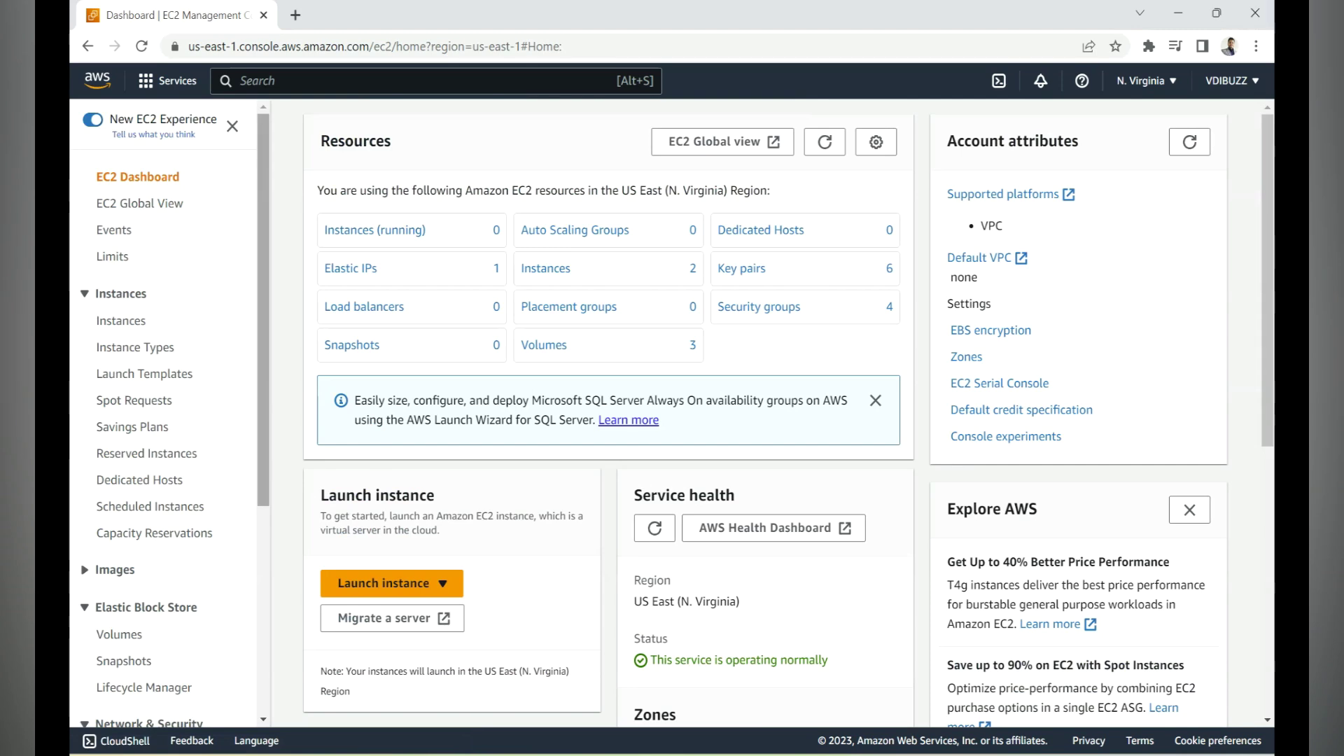
Step: Start a new EBS volume, keeping the General Purpose SSD (gp2) type, and set its size to 20 GiB
scroll(164, 413, "down", 3)
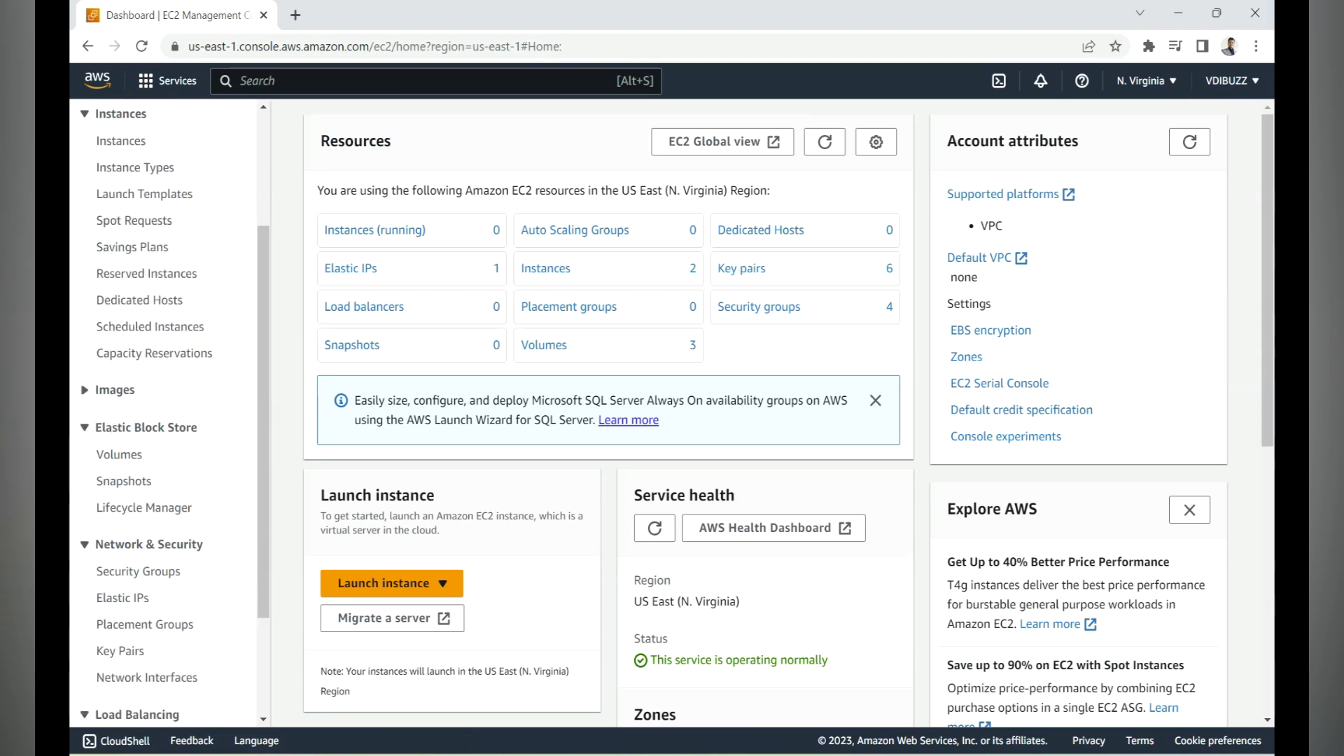
left_click(119, 454)
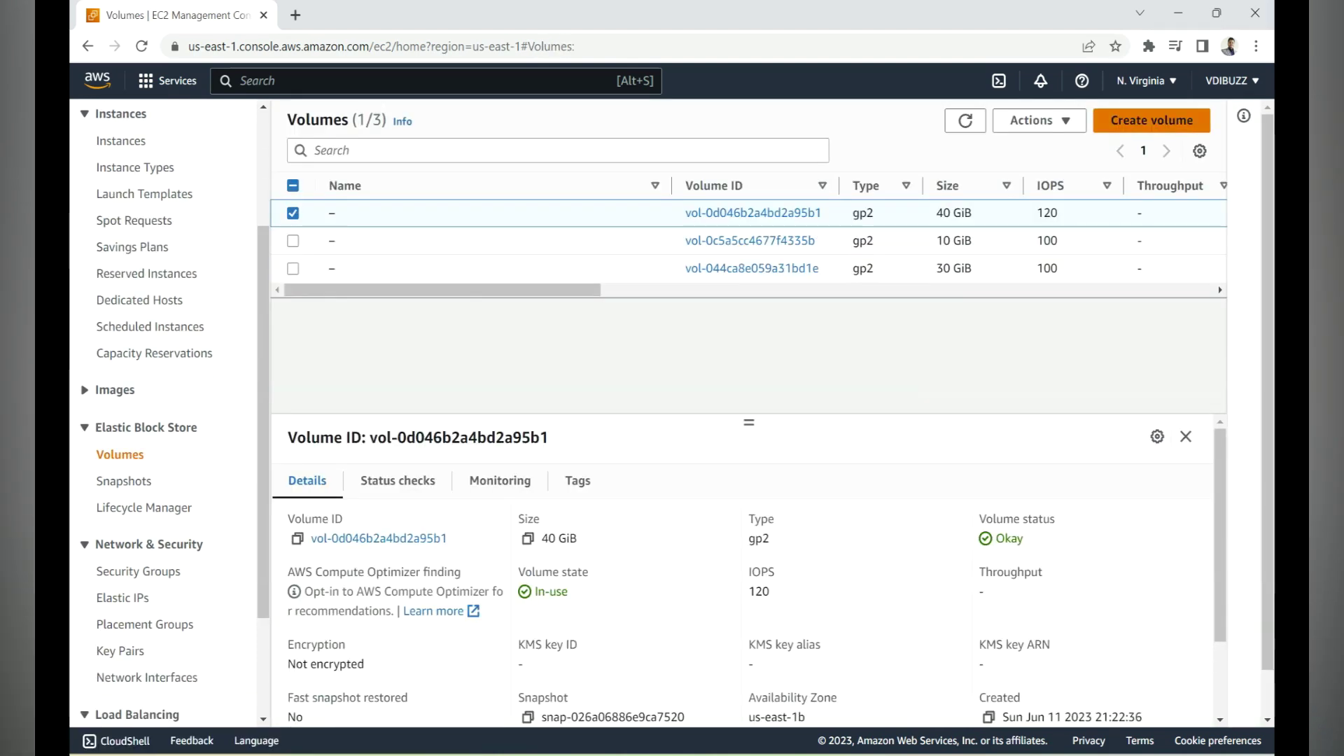
left_click(1152, 119)
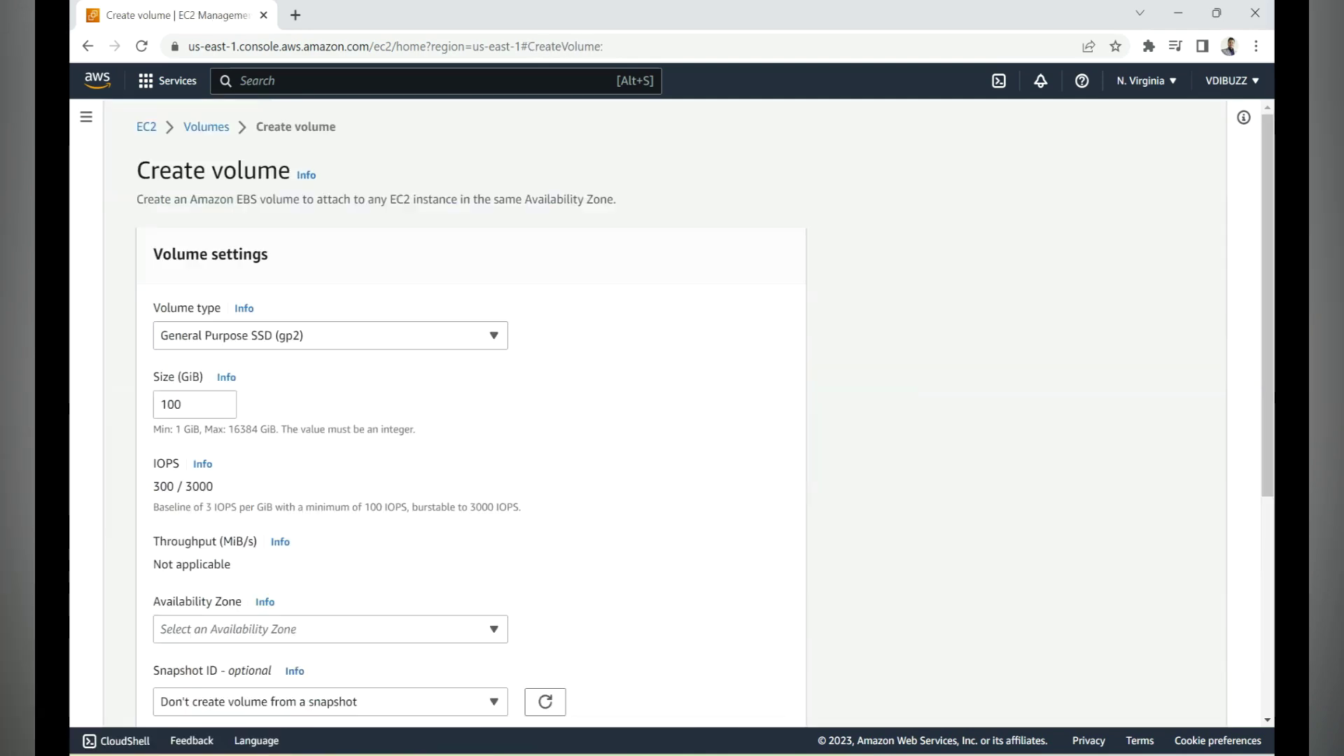
left_click(329, 335)
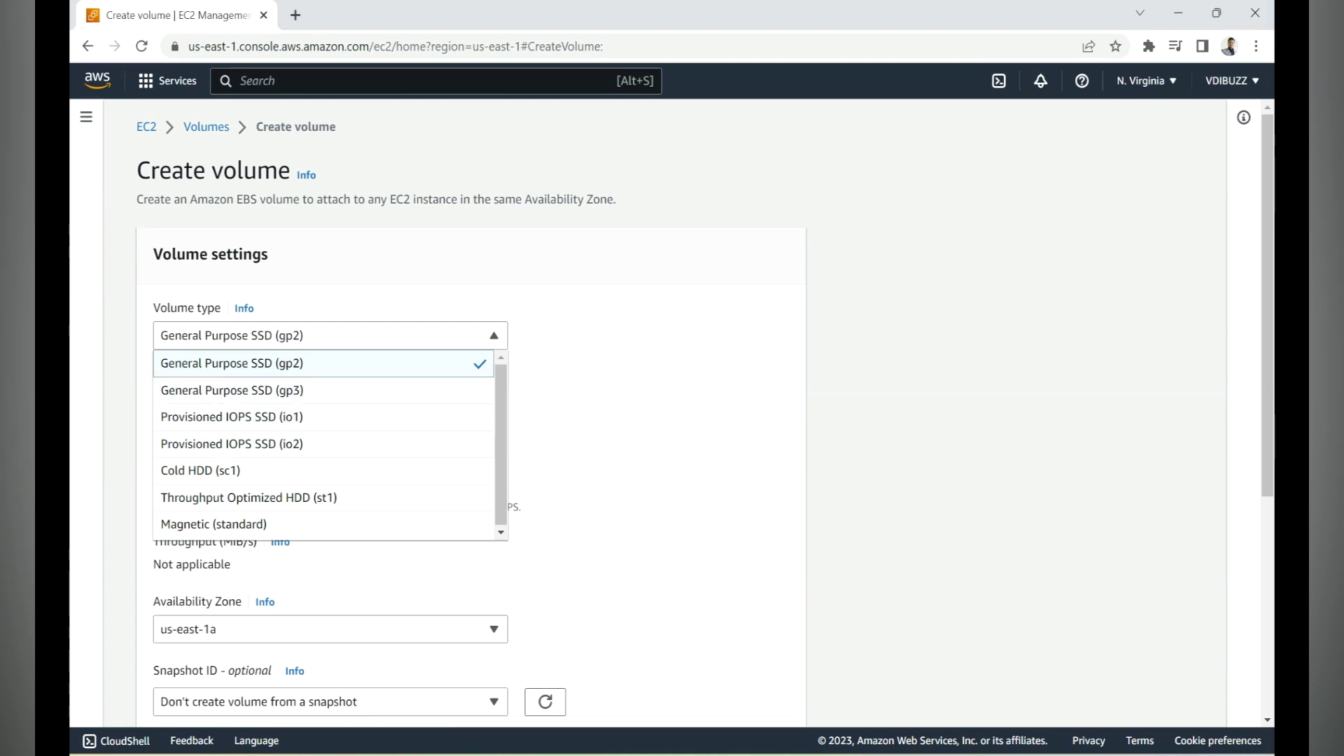
key("Escape")
key("Tab")
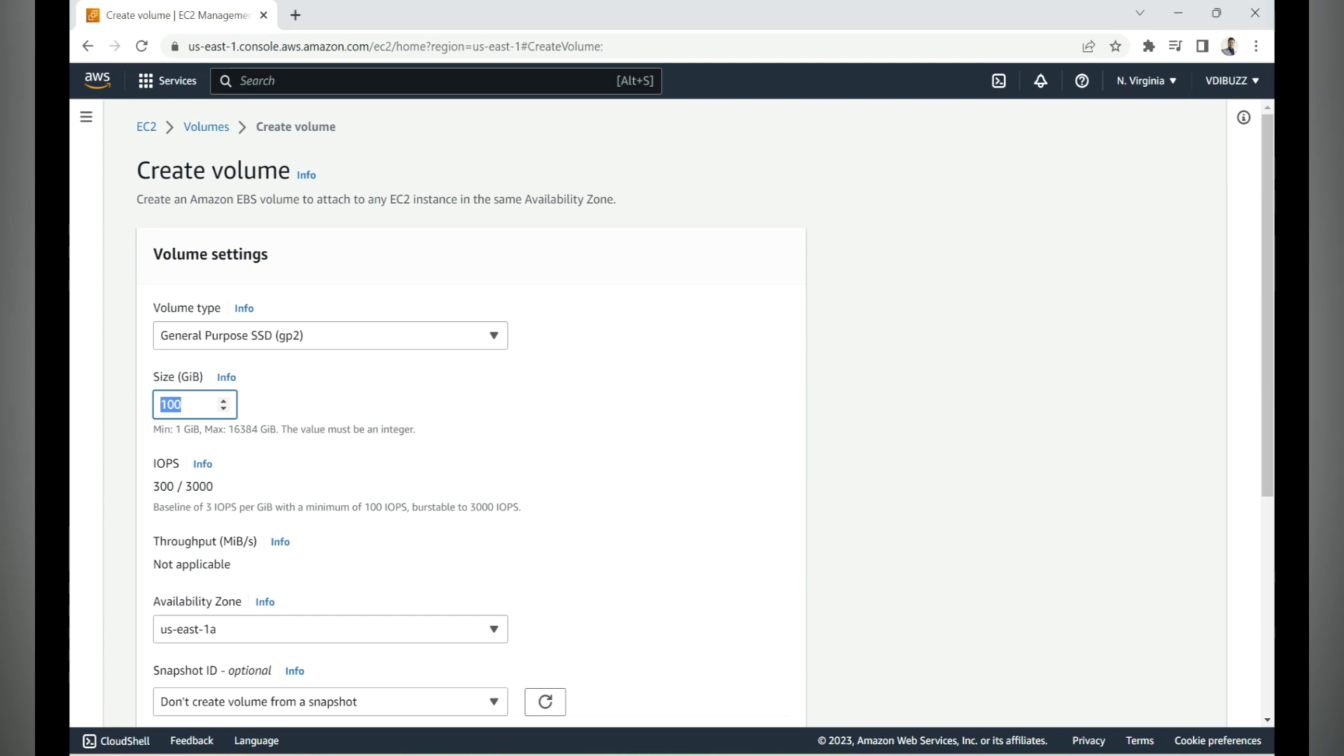
type("20")
key("Tab")
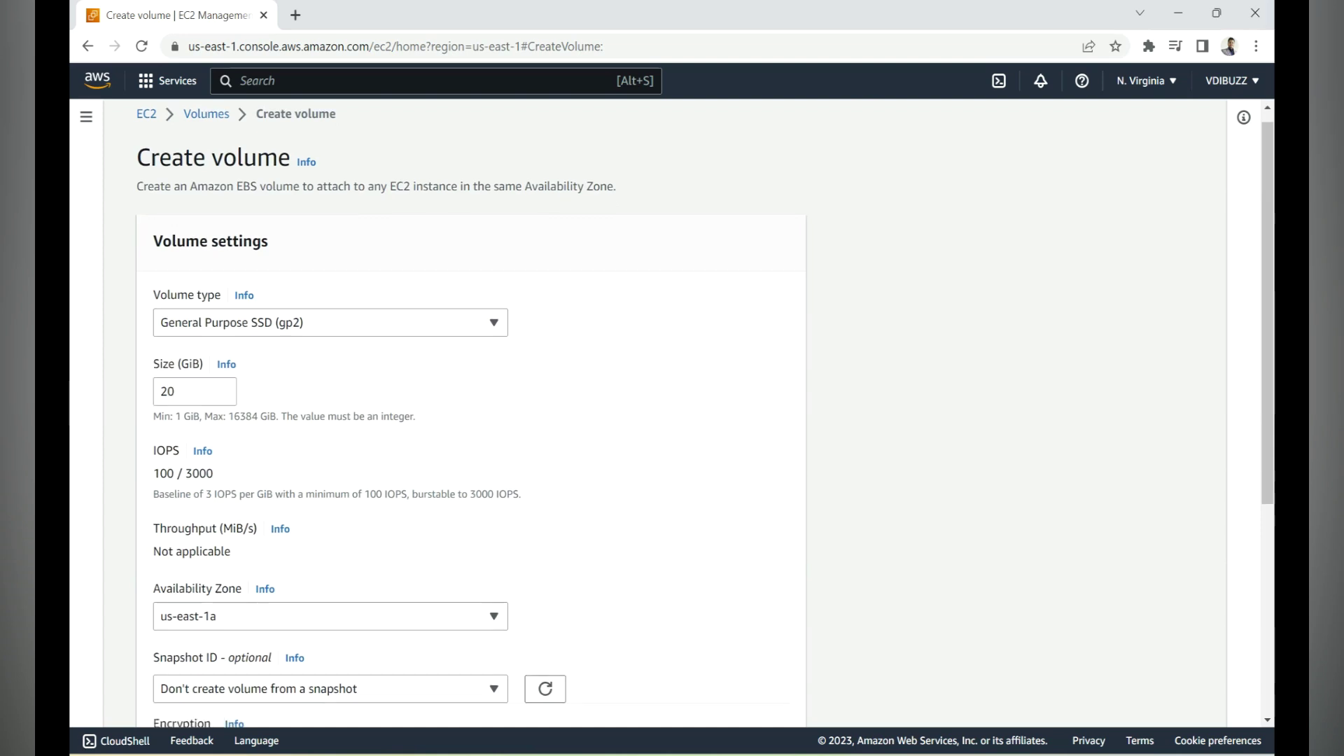
Step: Create the volume in availability zone us-east-1a, without a source snapshot and without encryption
scroll(671, 418, "down", 3)
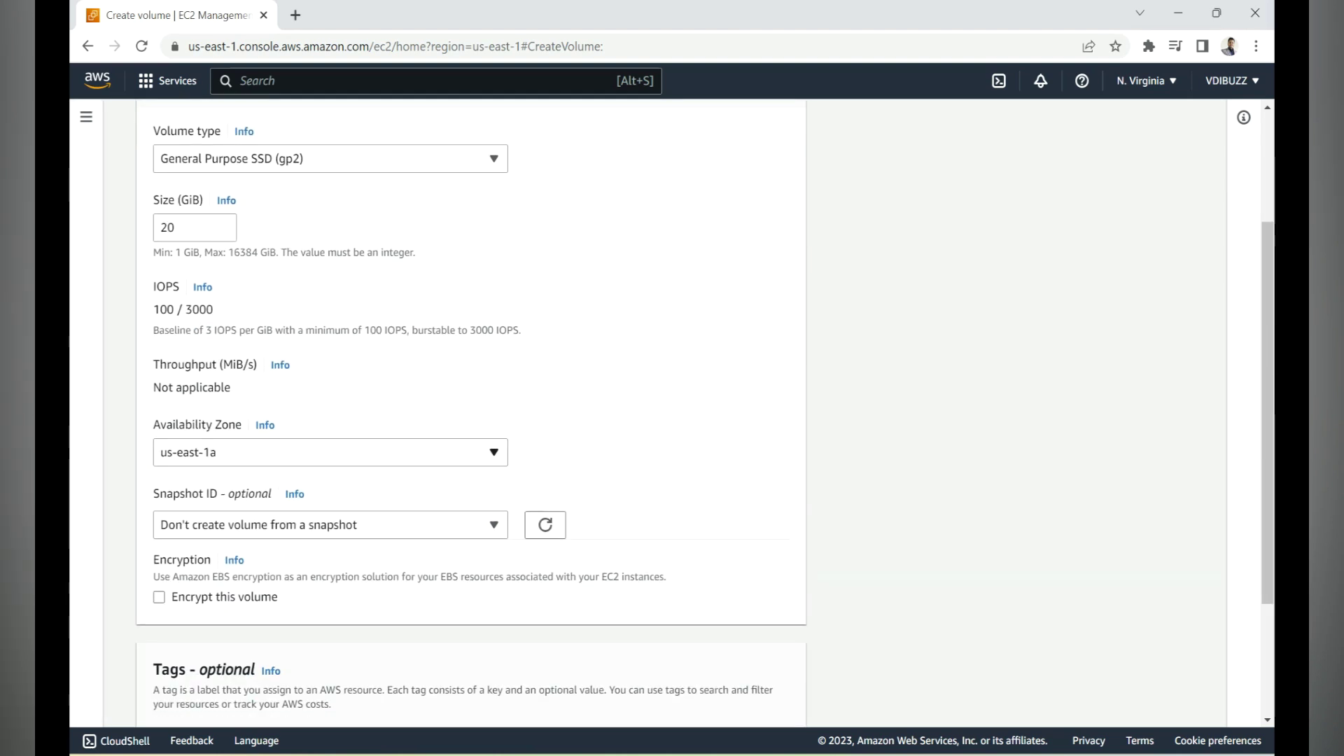
left_click(330, 452)
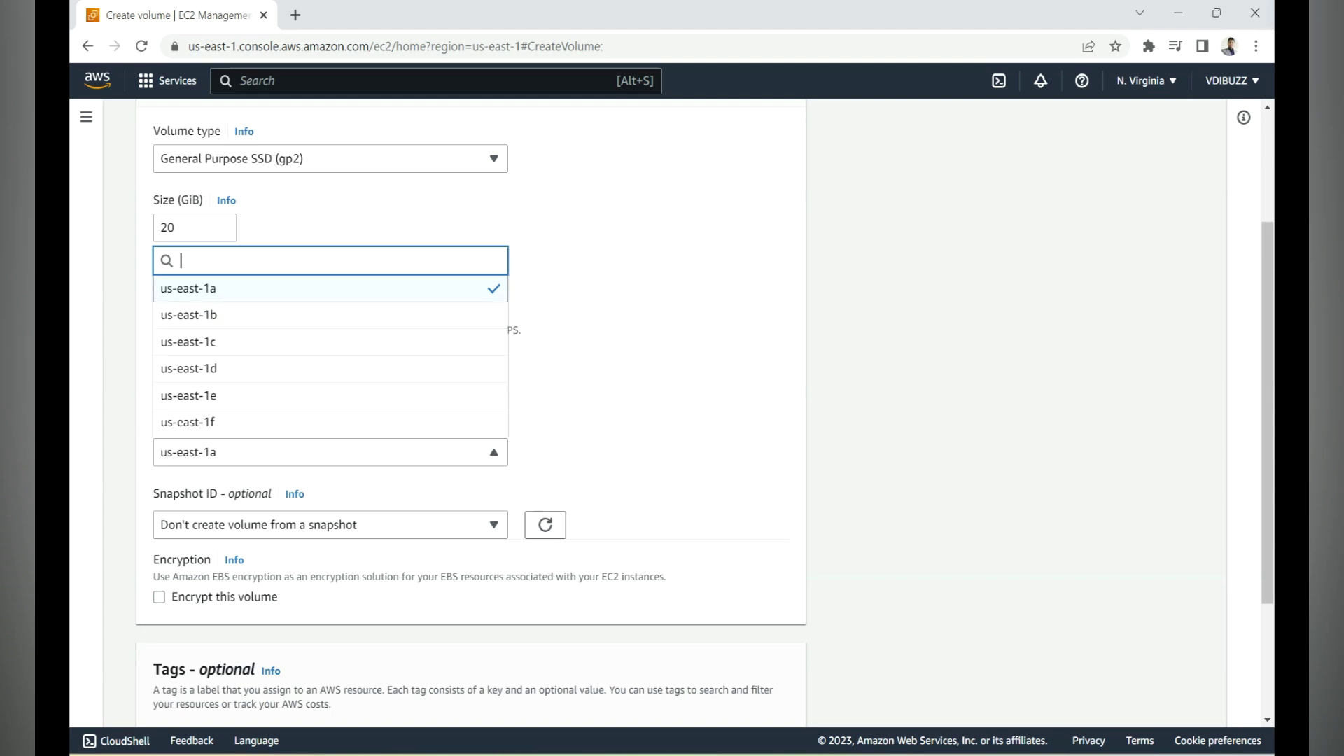
key("Escape")
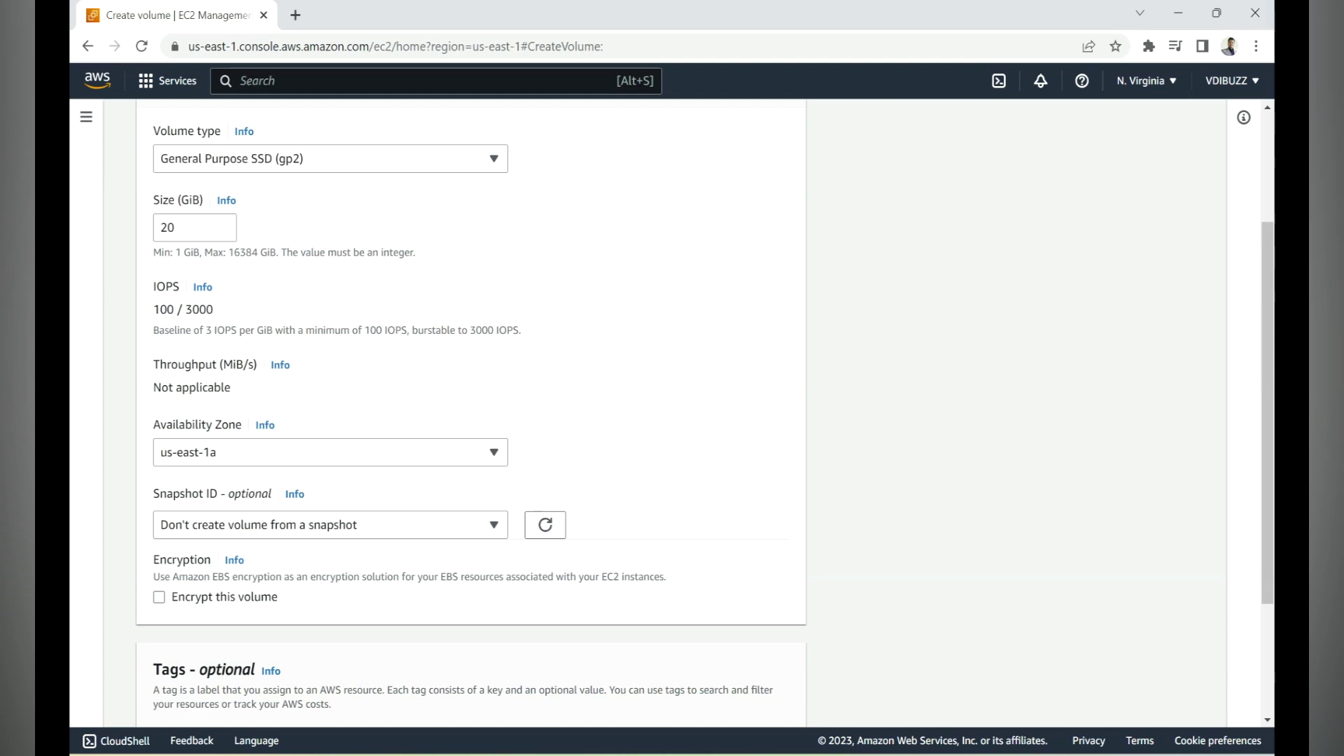
scroll(672, 406, "down", 3)
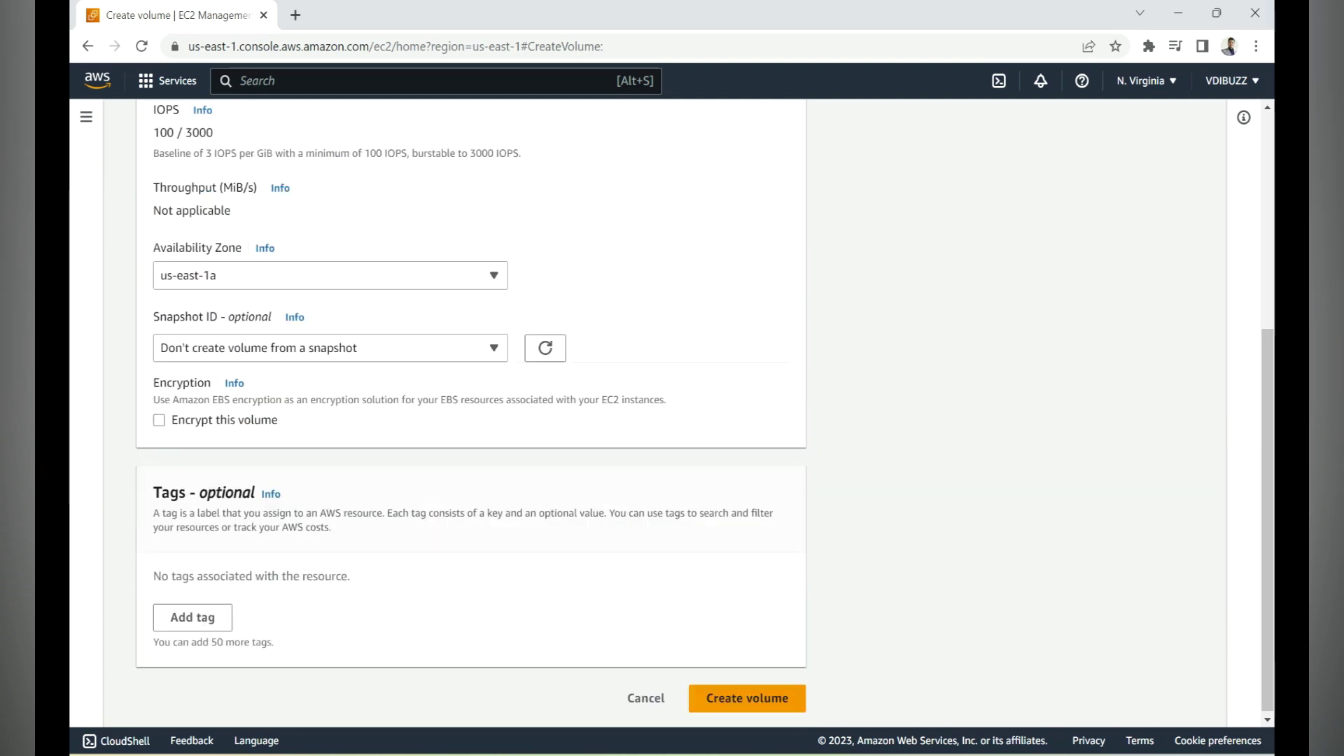
left_click(330, 348)
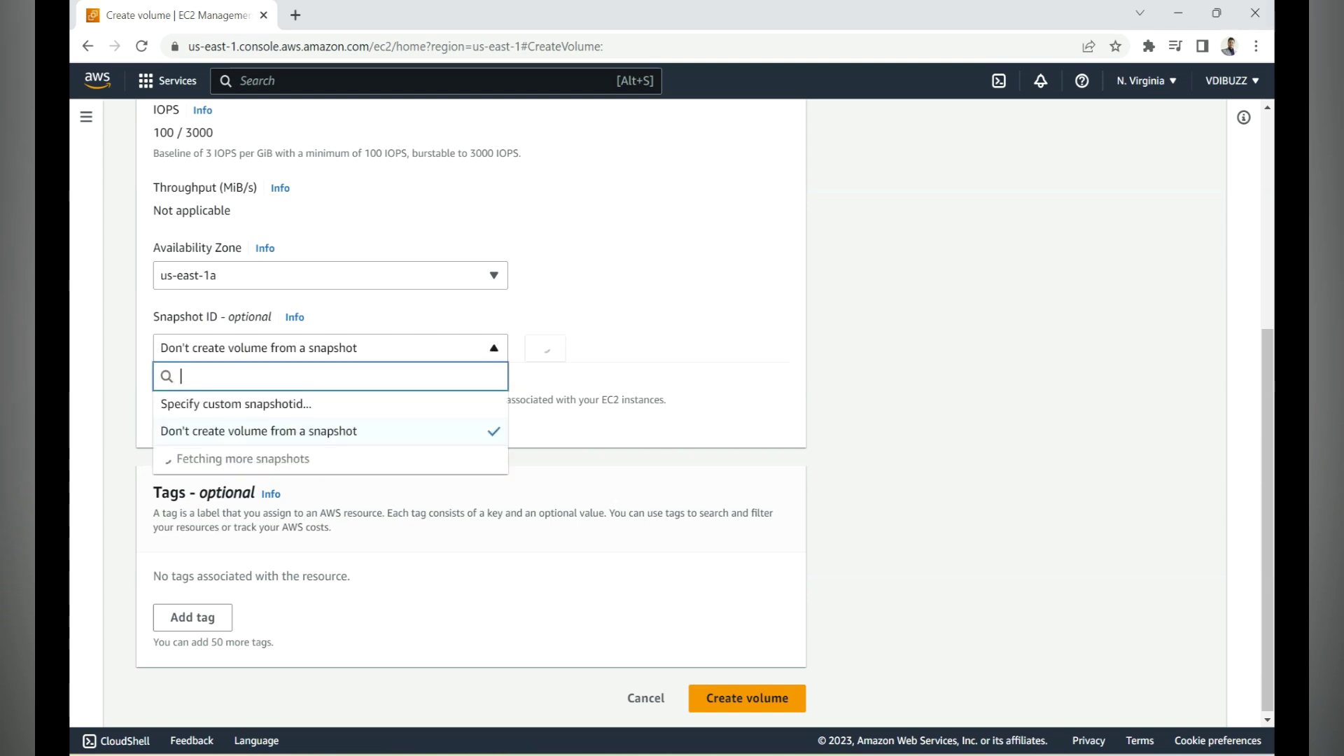
key("Escape")
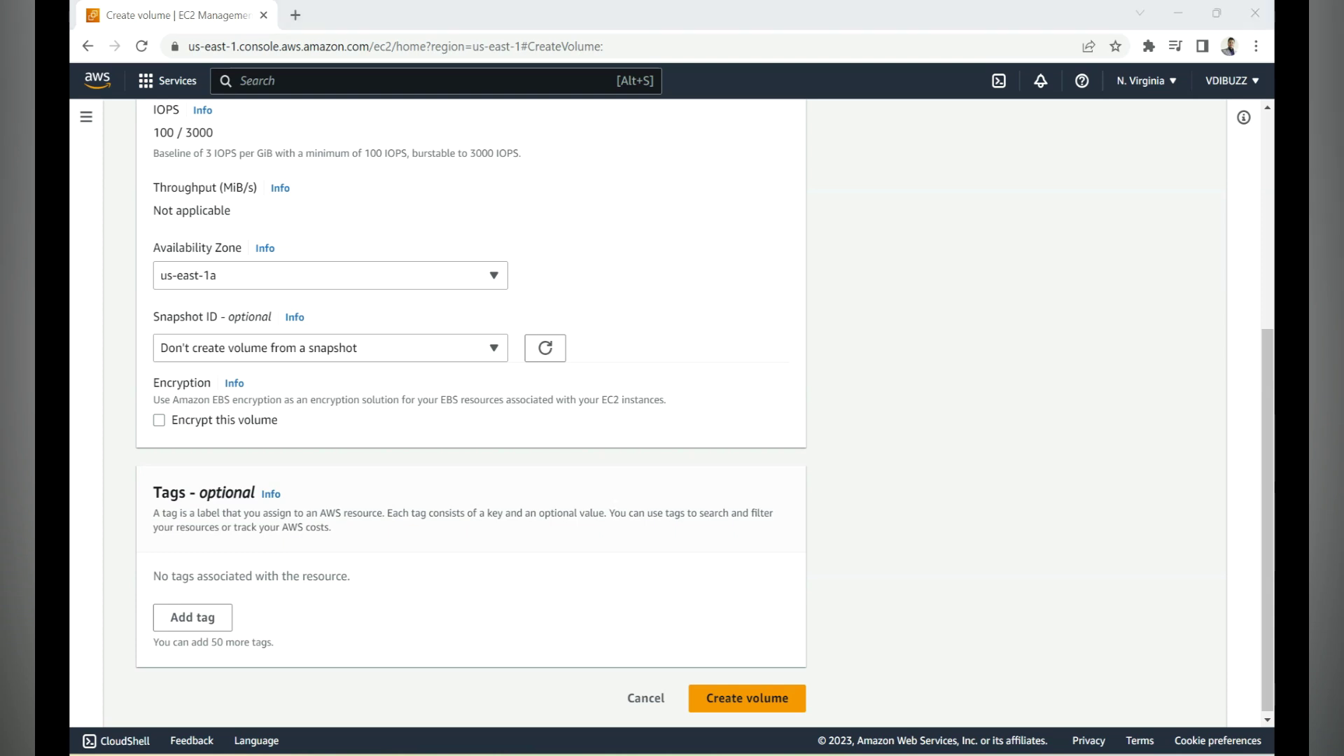
left_click_drag(278, 420, 178, 421)
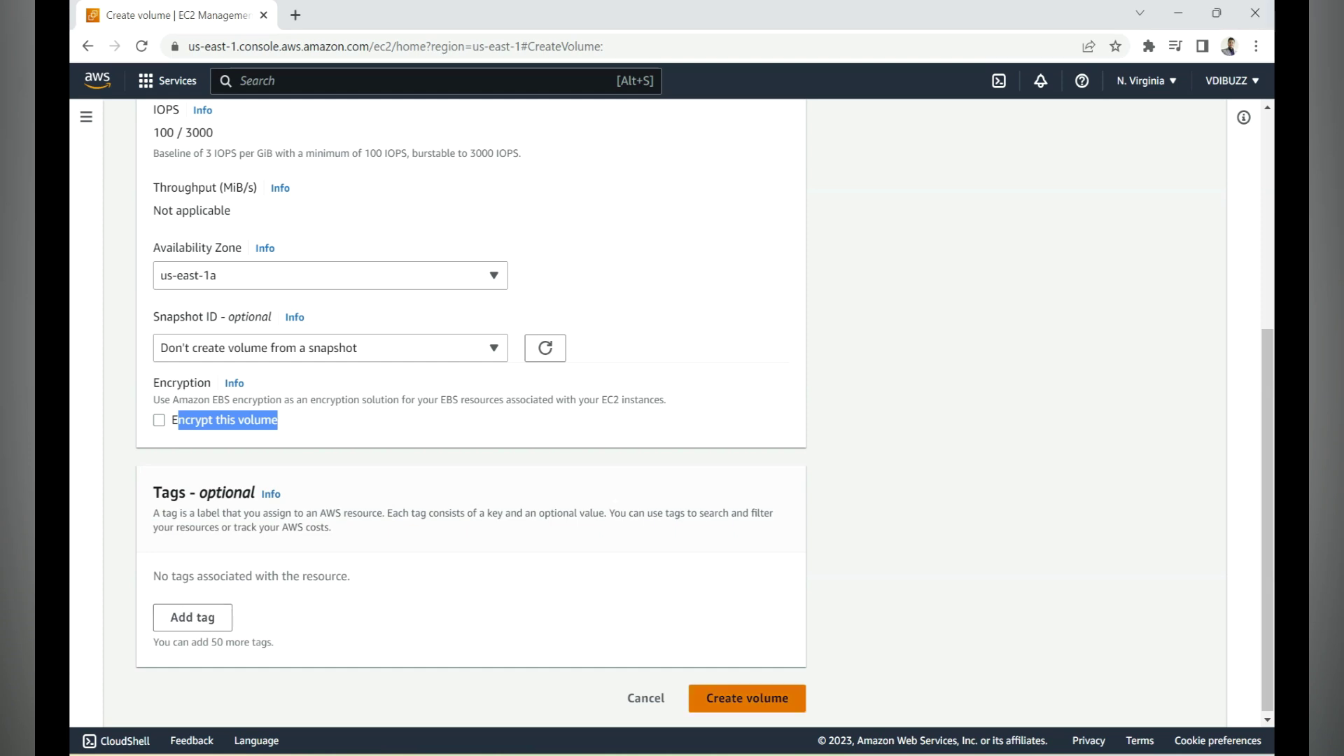
left_click(747, 698)
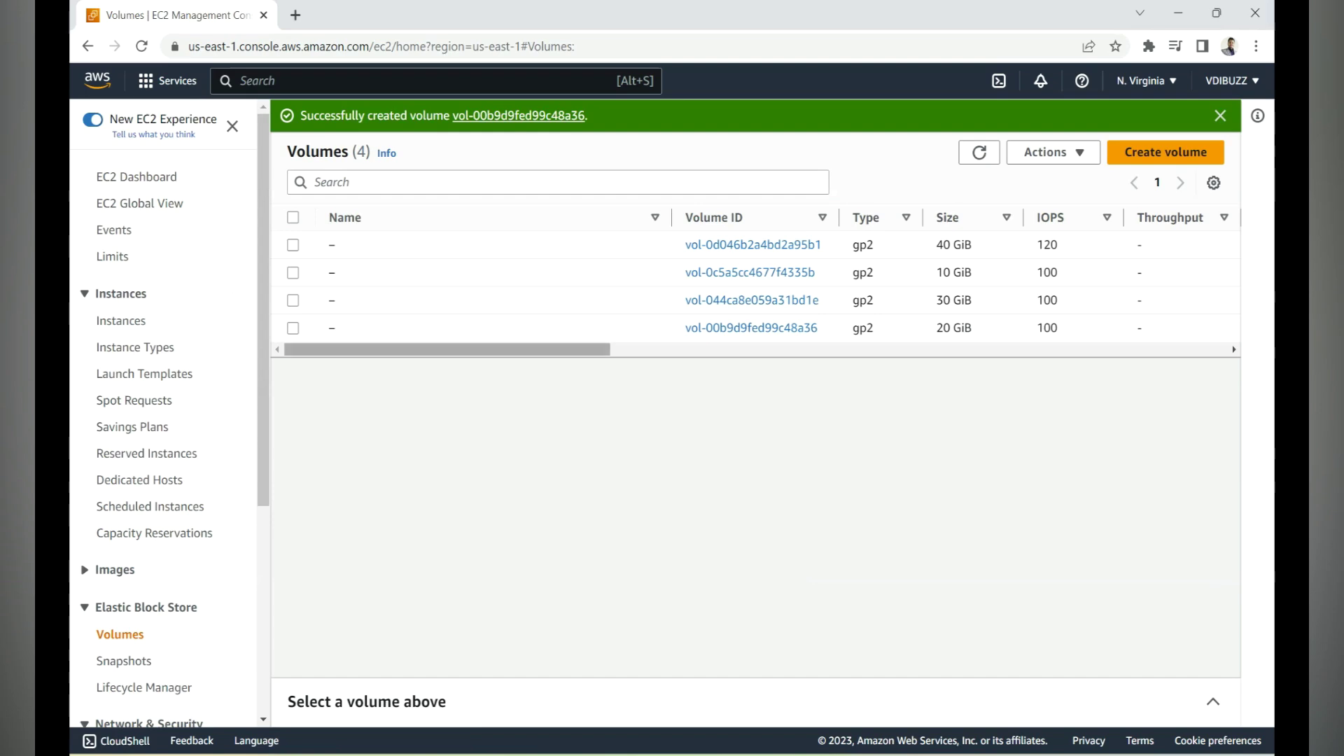
Step: Check the state, availability zone and attached instance of the new 20 GiB volume in the volume list
scroll(757, 280, "right", 5)
scroll(757, 280, "right", 5)
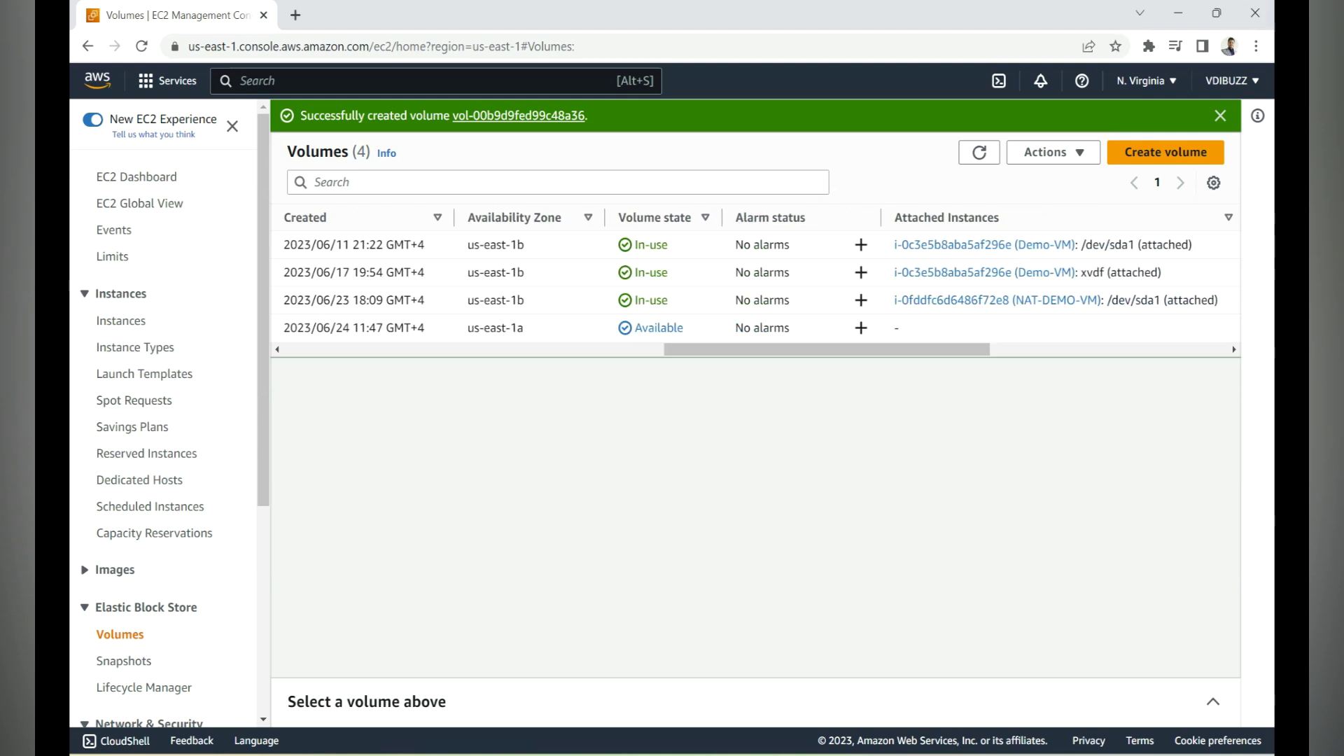
left_click_drag(685, 328, 634, 328)
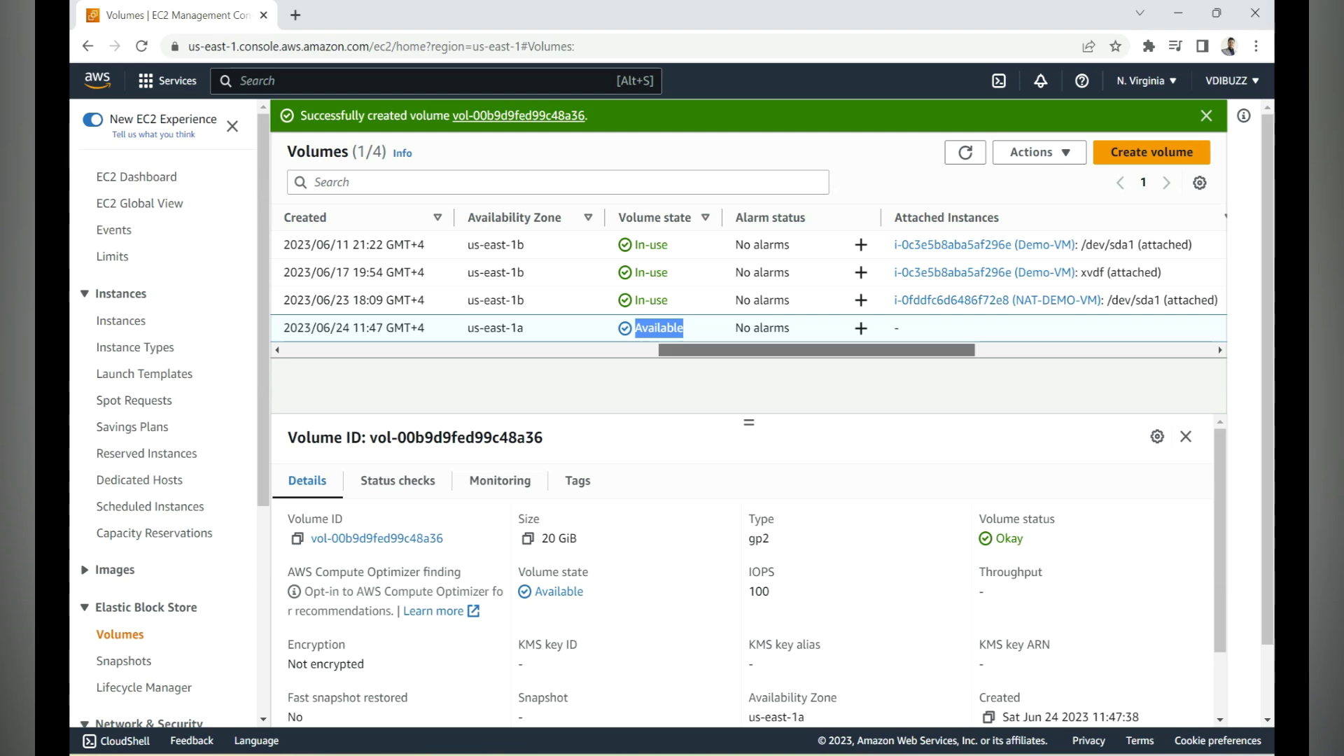
Step: Open the attach form for the 20 GiB volume and check which instances are offered for its availability zone
left_click_drag(817, 349, 482, 350)
left_click(628, 328)
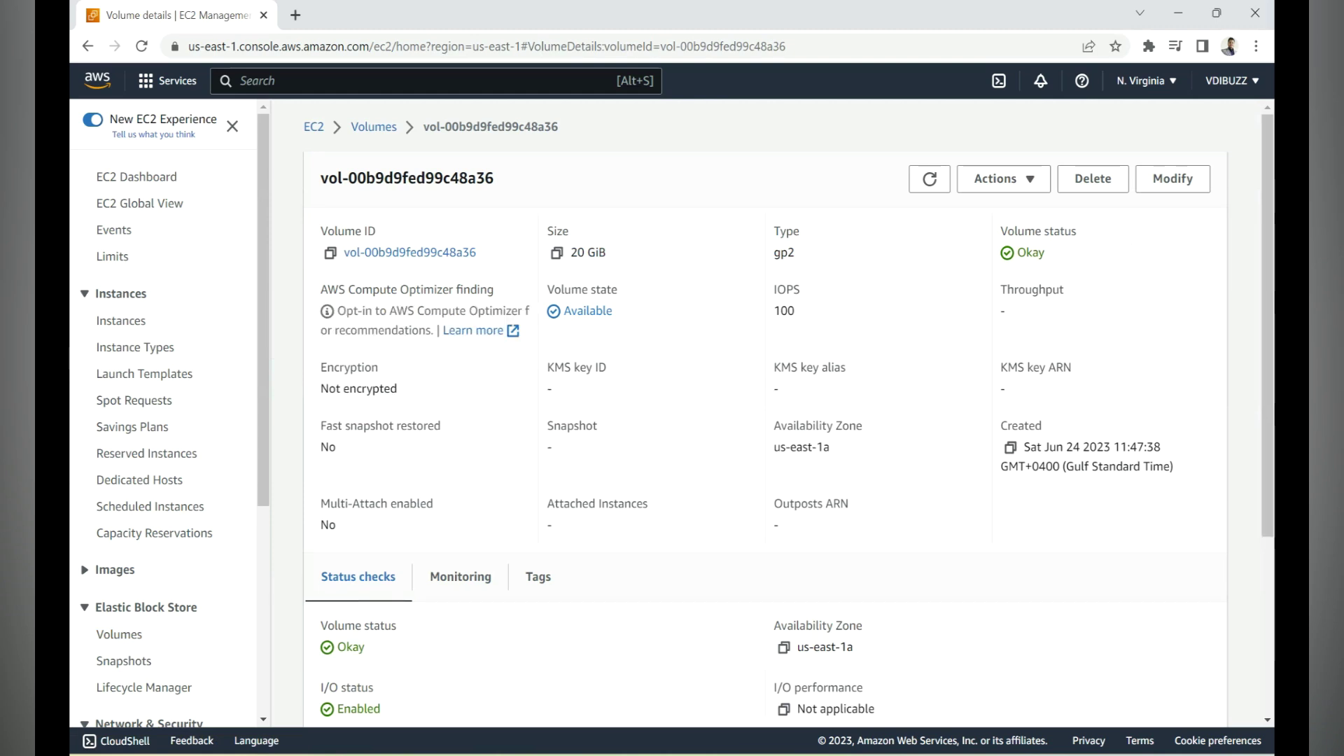
left_click(1004, 179)
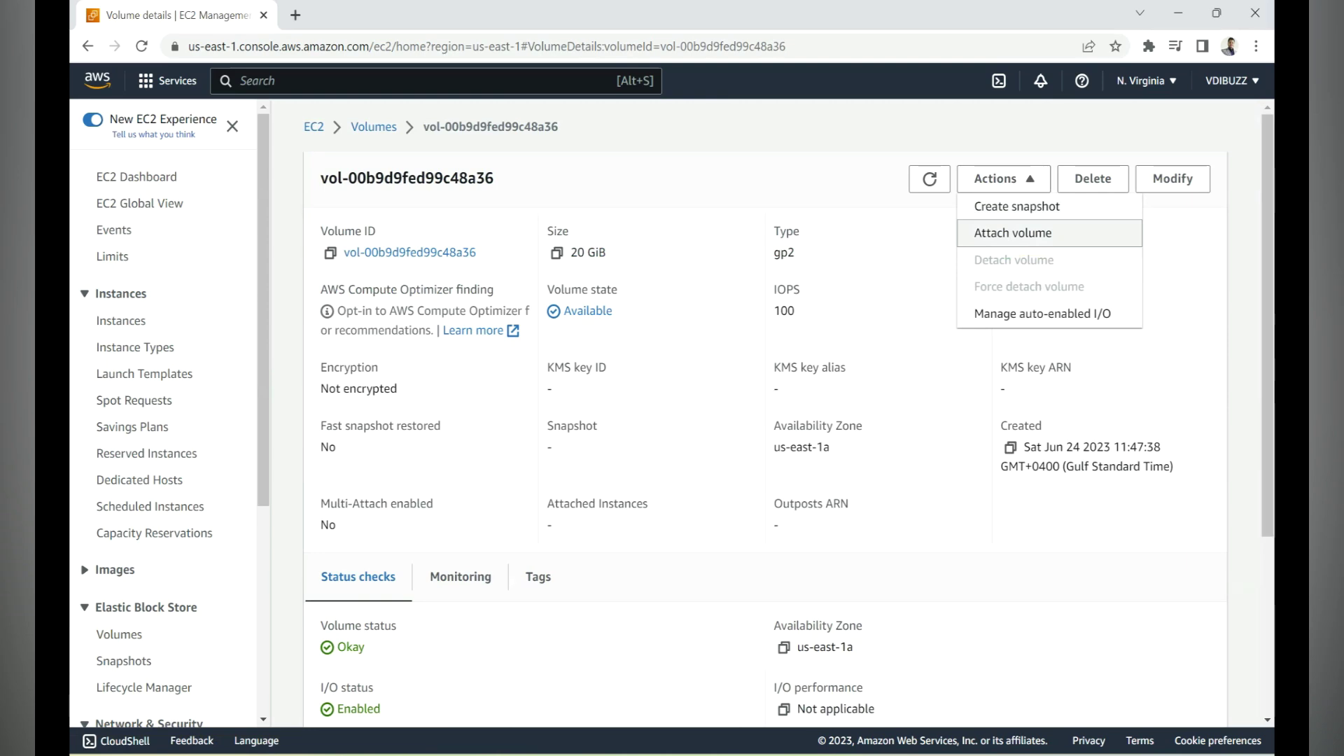
left_click(1014, 232)
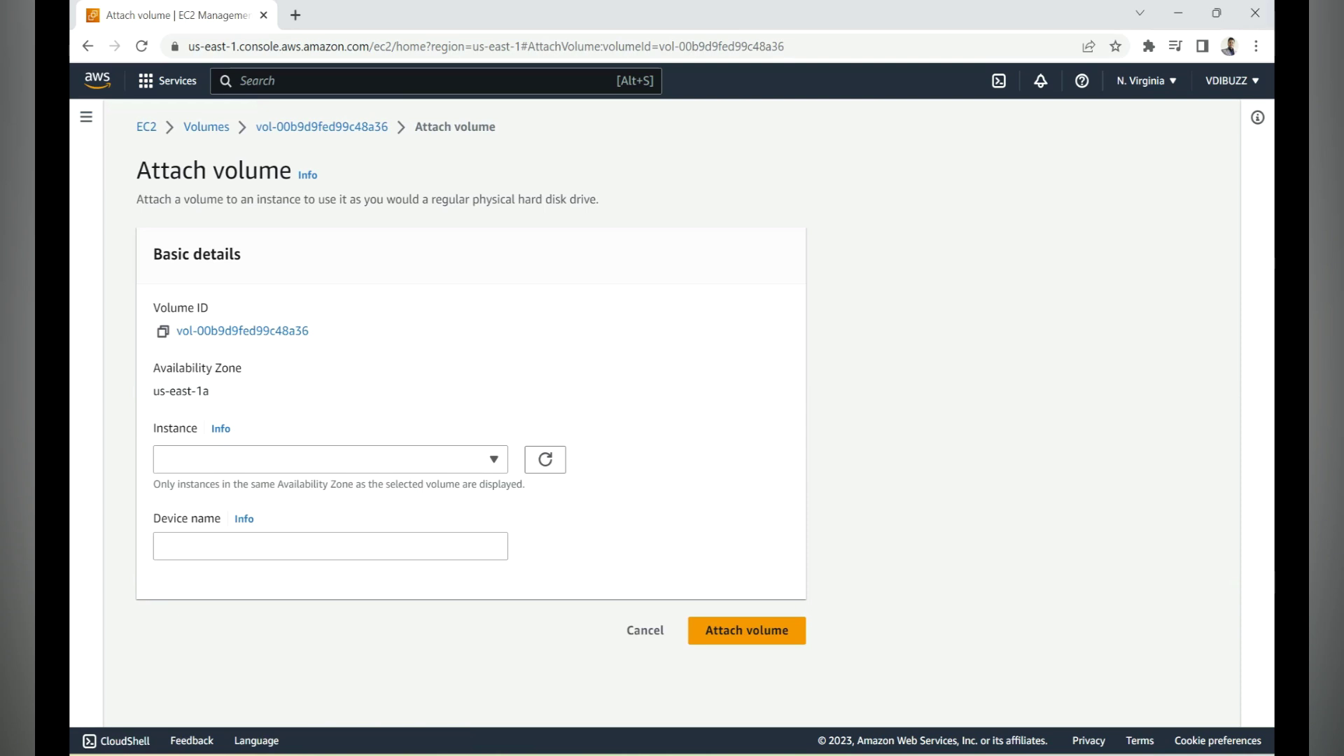
left_click_drag(210, 391, 154, 391)
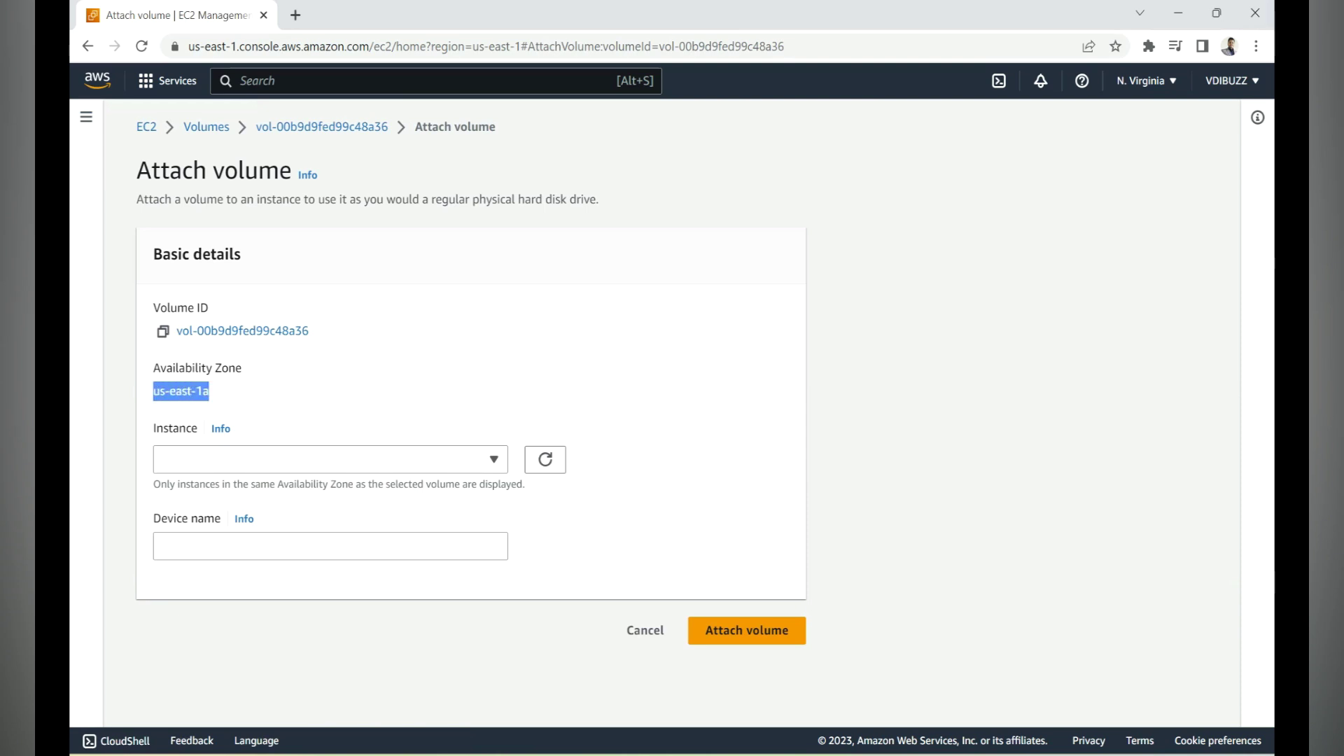
left_click(330, 459)
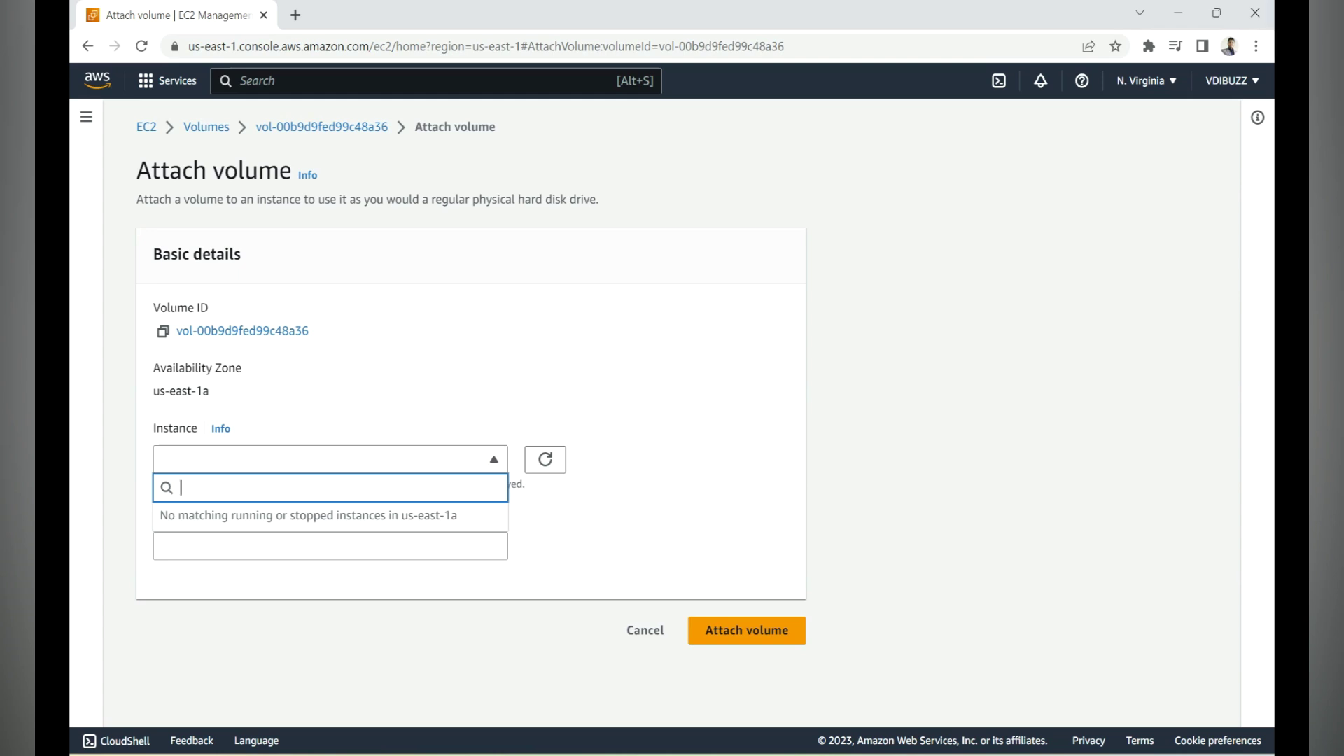
left_click_drag(153, 390, 209, 391)
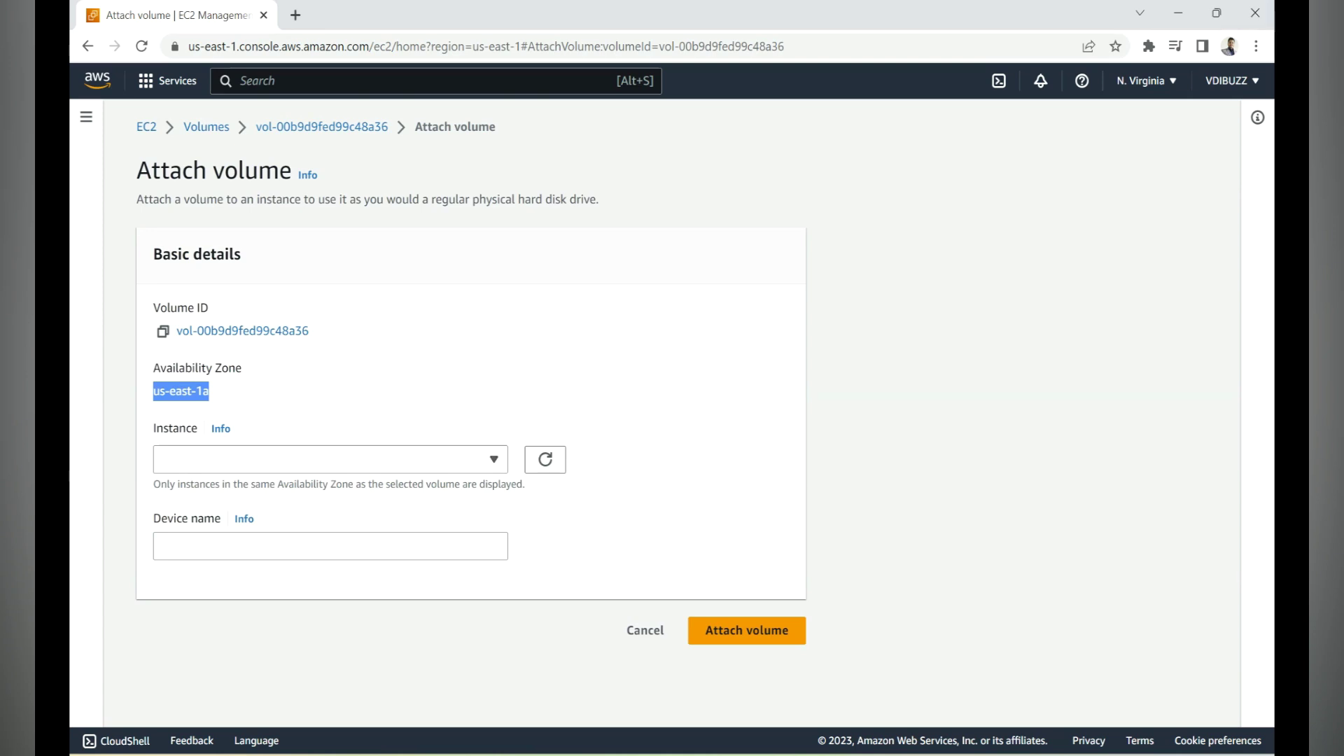
Step: Leave the attach form and check the availability zones of the existing EC2 instances
left_click(205, 127)
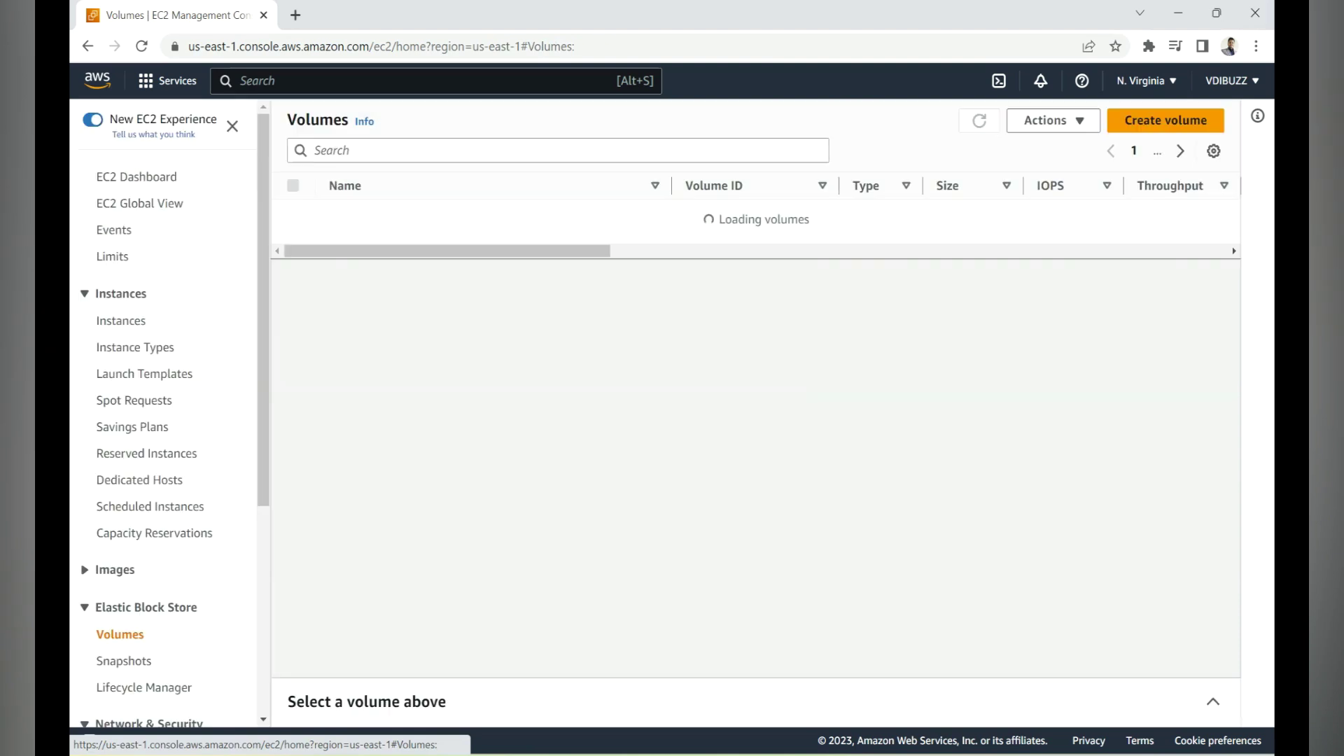
left_click(121, 320)
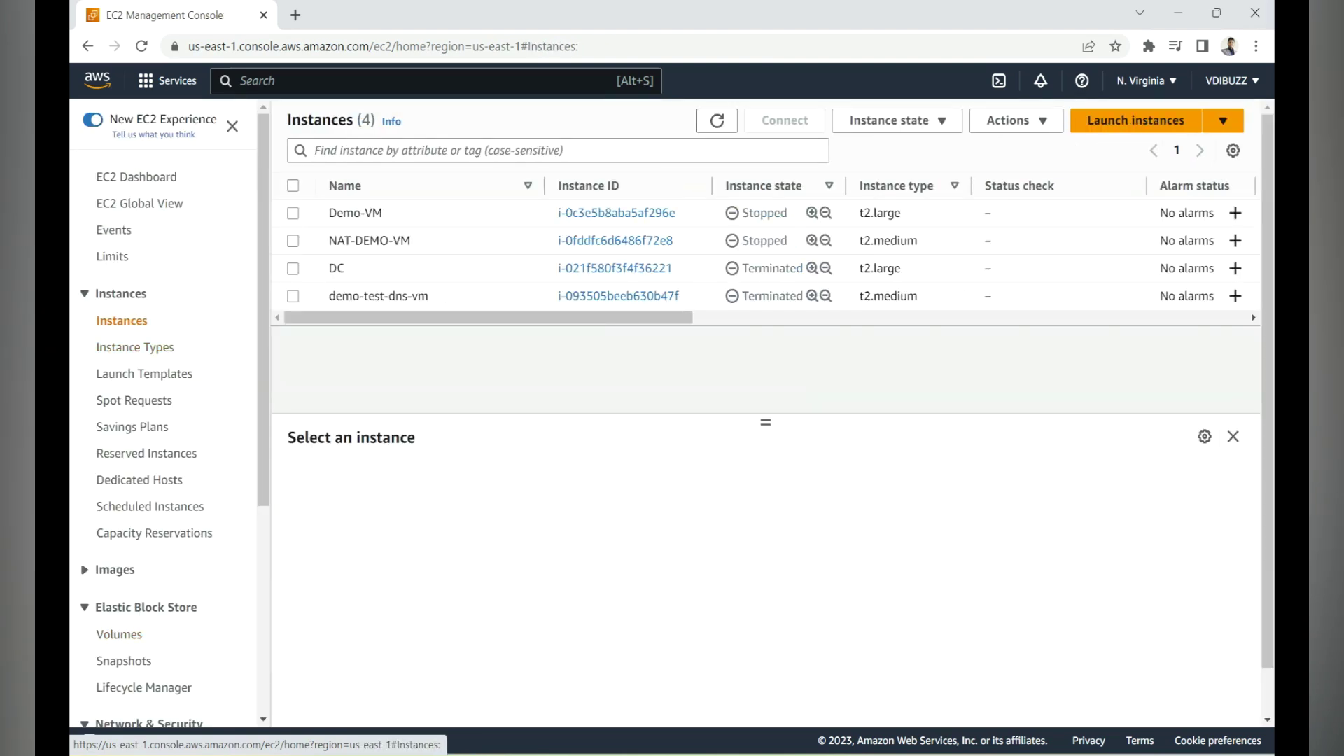
scroll(764, 252, "right", 5)
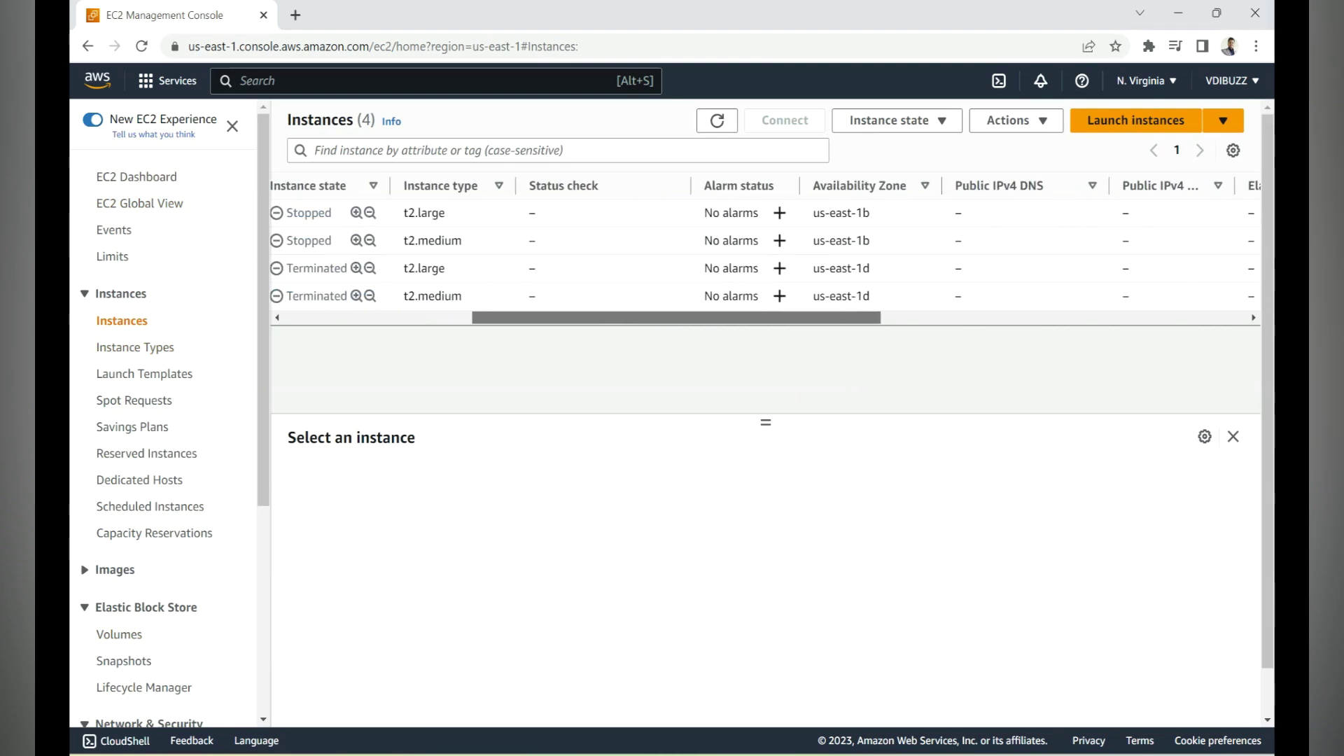
double_click(862, 212)
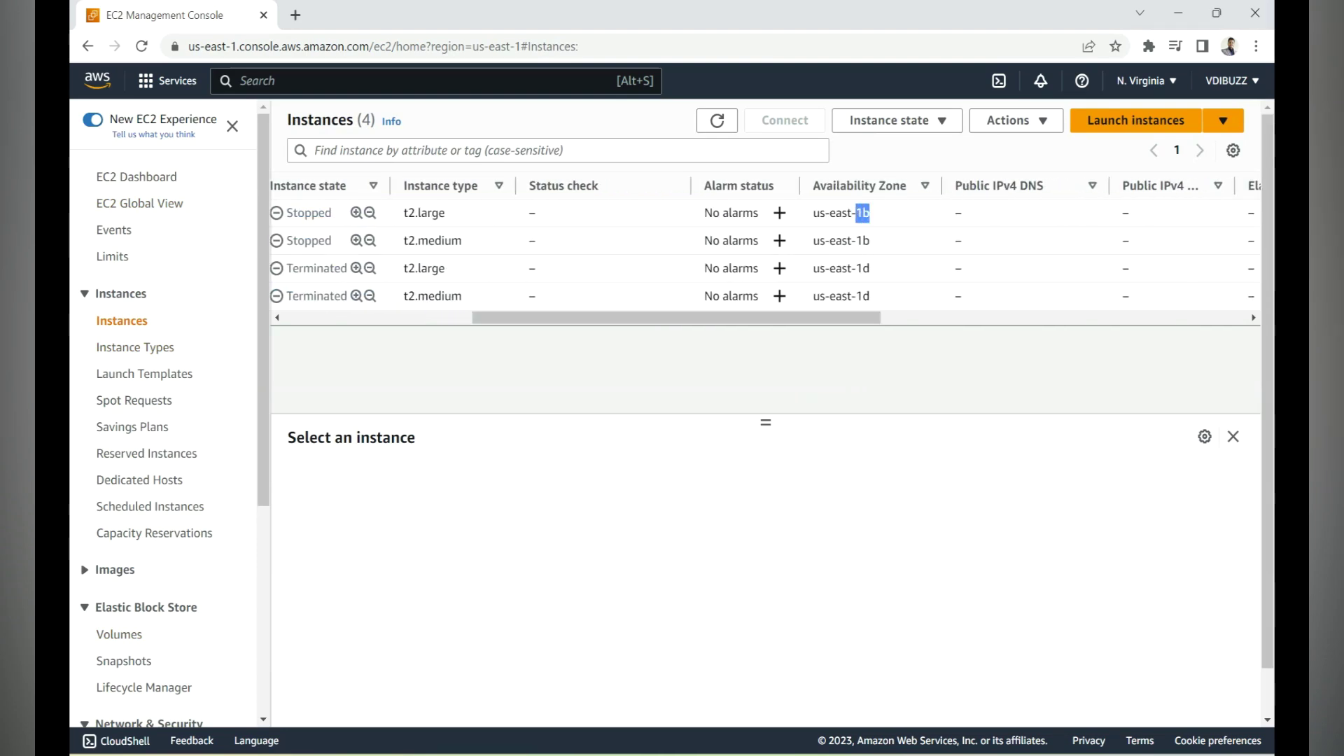
left_click(862, 213)
left_click_drag(848, 241, 870, 241)
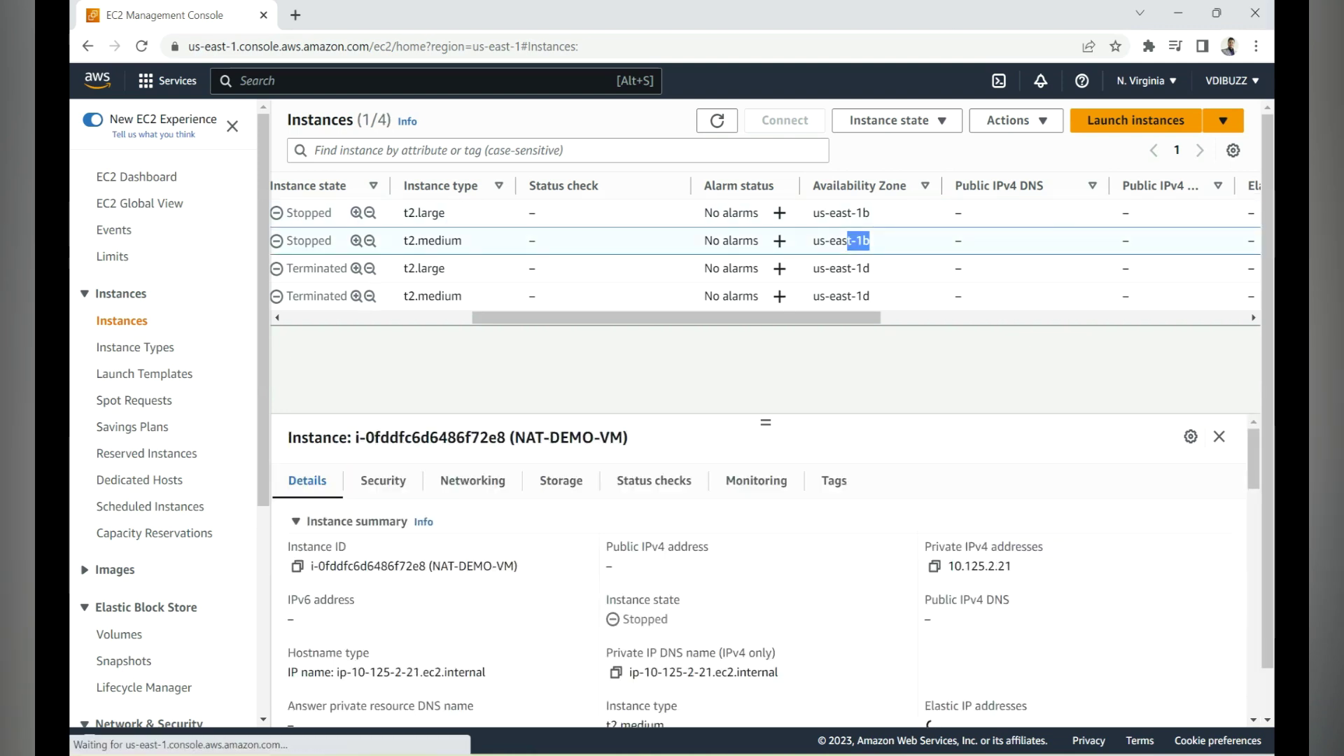
double_click(863, 268)
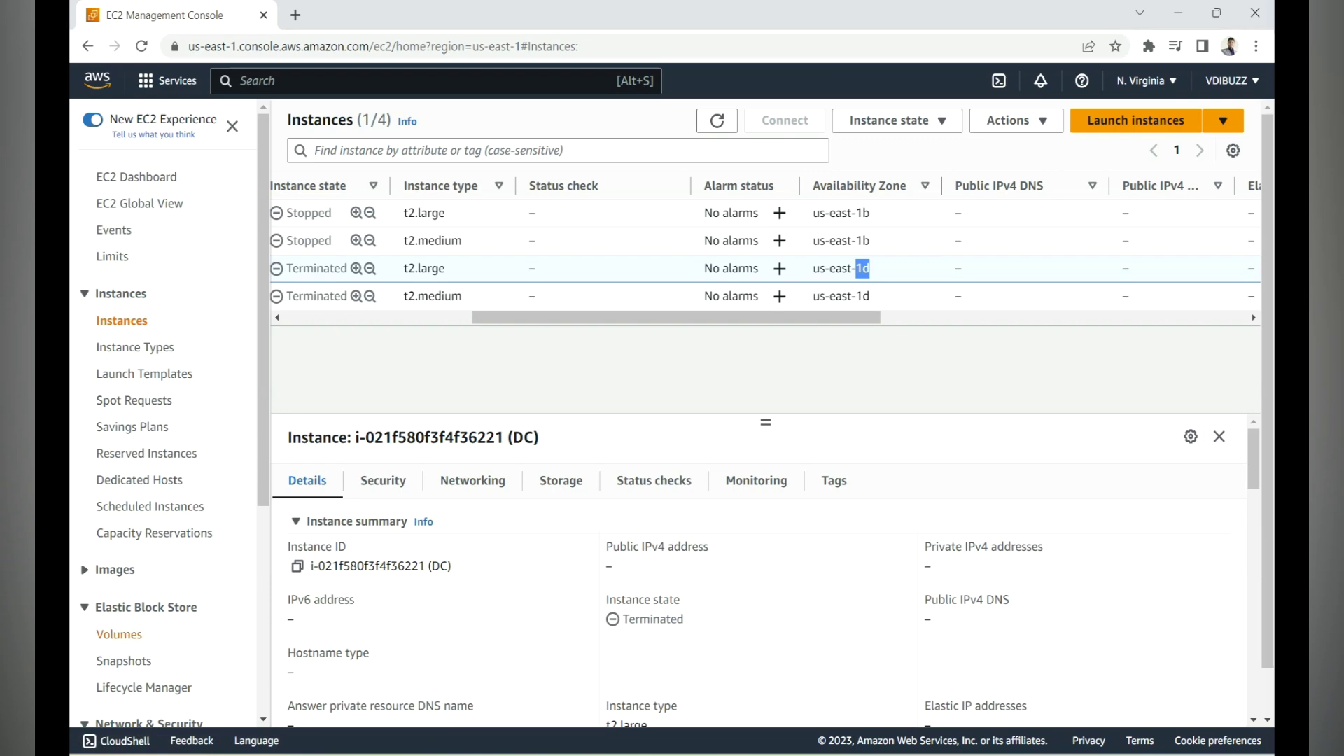
Step: Open the 20 GiB volume for modification and set its size to 25 GiB
left_click(119, 635)
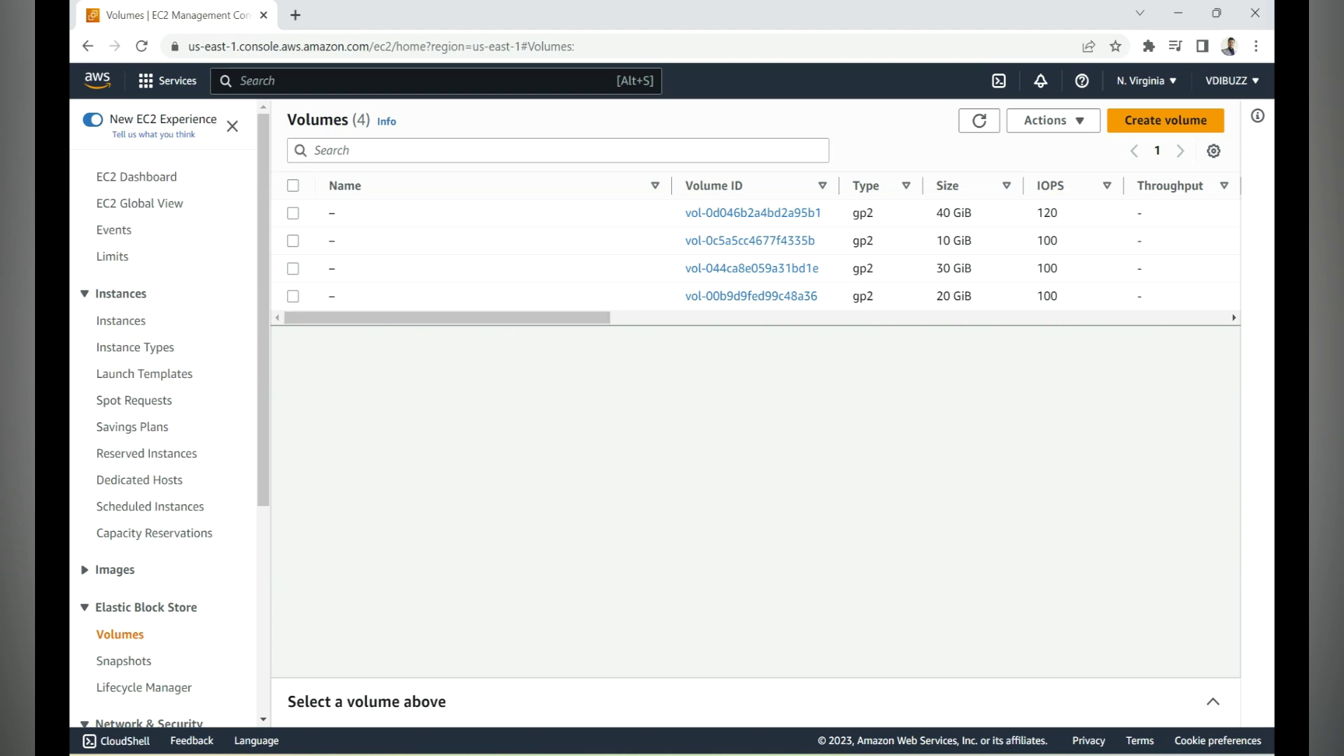
left_click(752, 295)
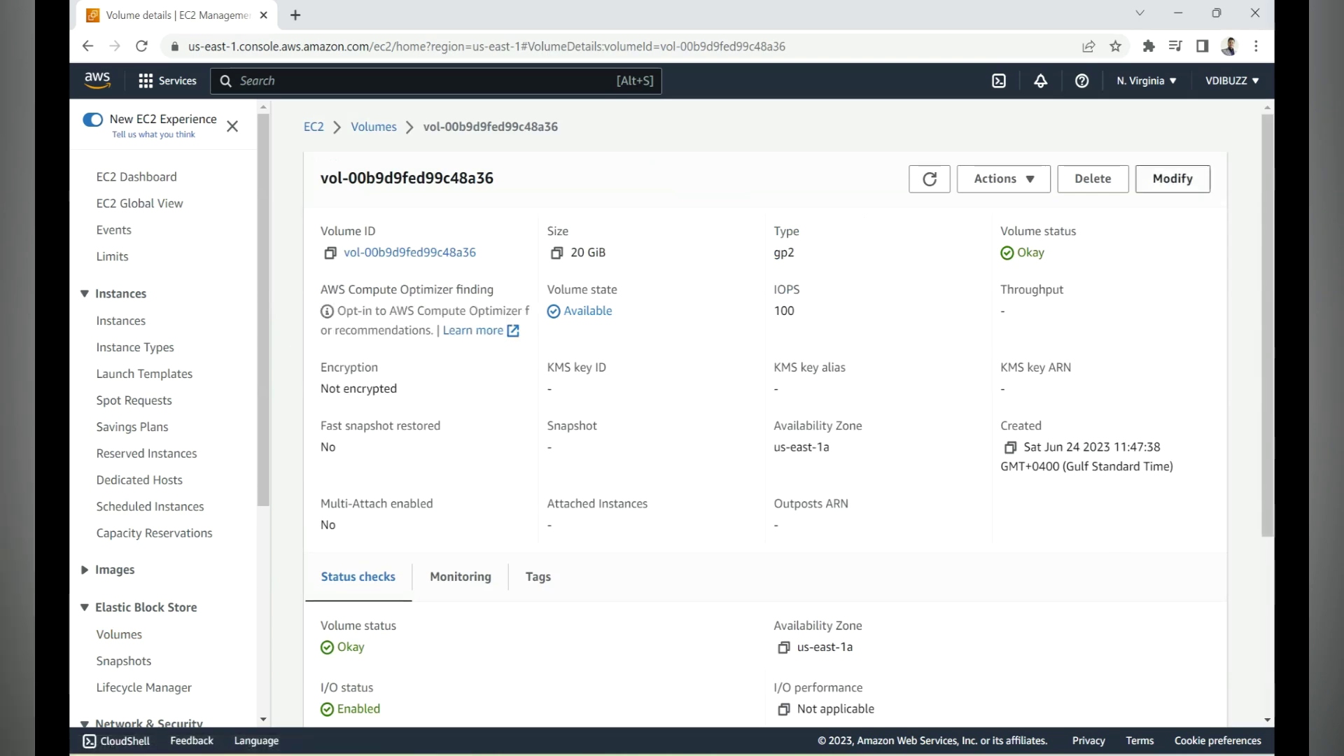
left_click(1172, 179)
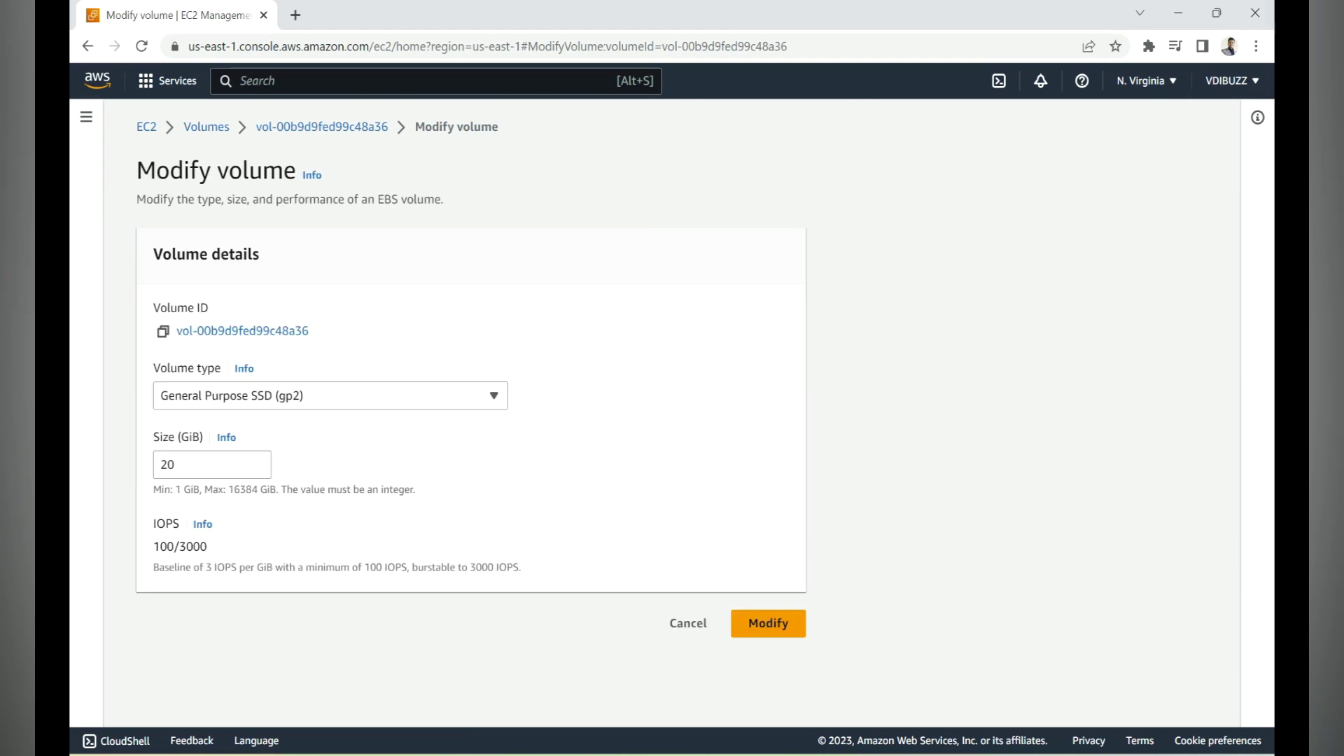
left_click(175, 464)
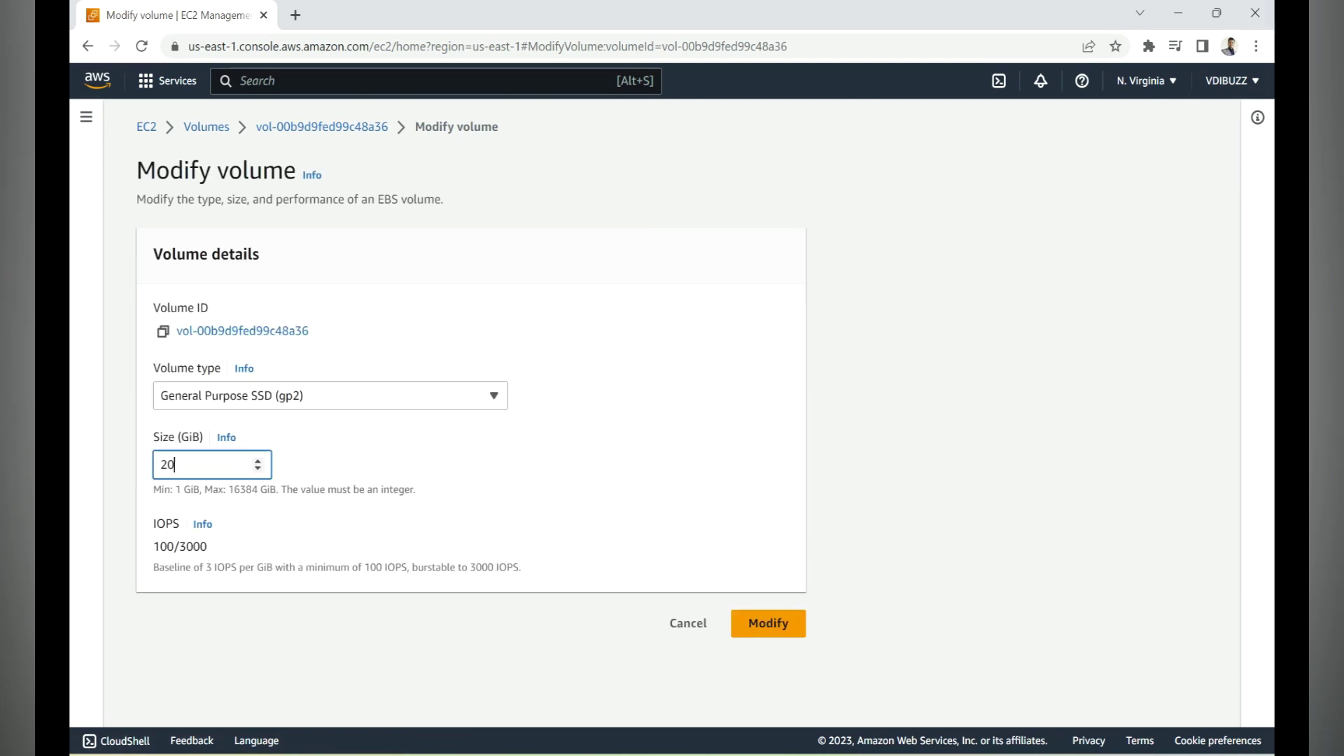
key("BackSpace")
type("5")
Step: Change the volume type to Provisioned IOPS SSD (io1) with 1250 IOPS and confirm the modification
left_click(330, 396)
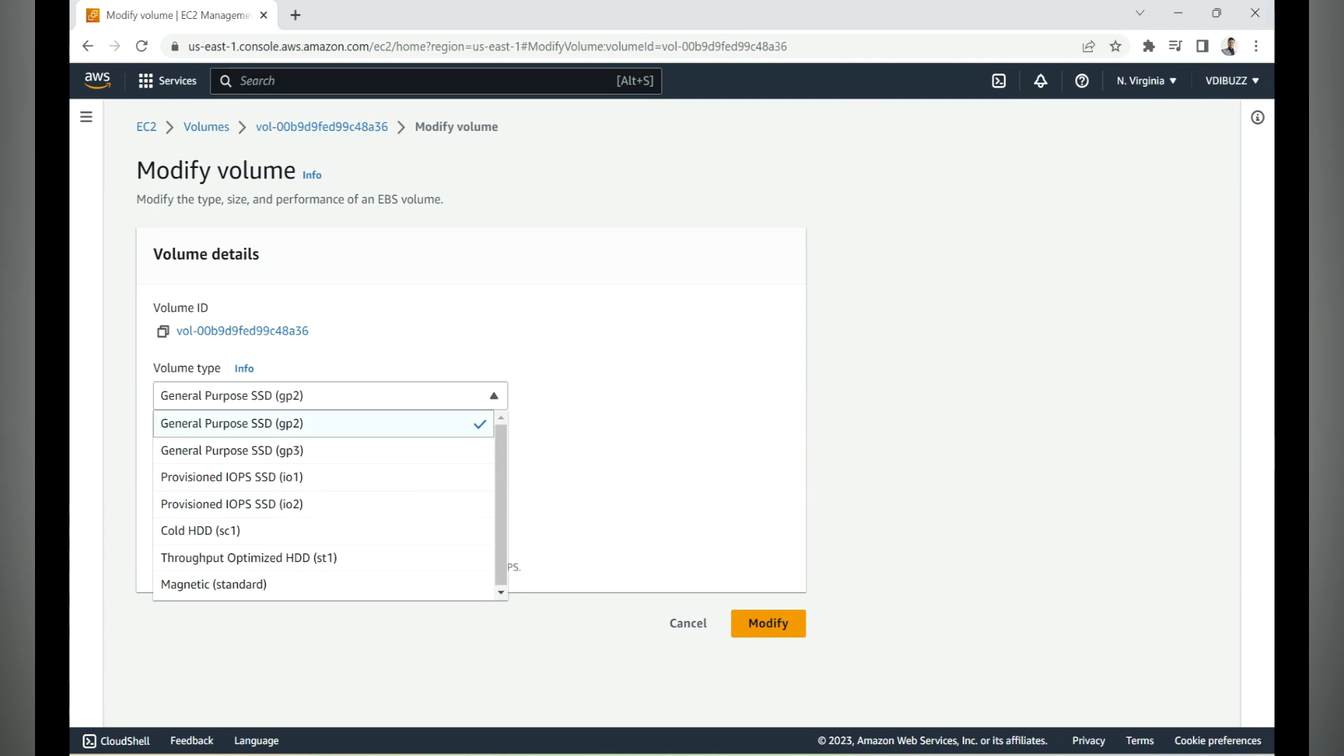
left_click(231, 477)
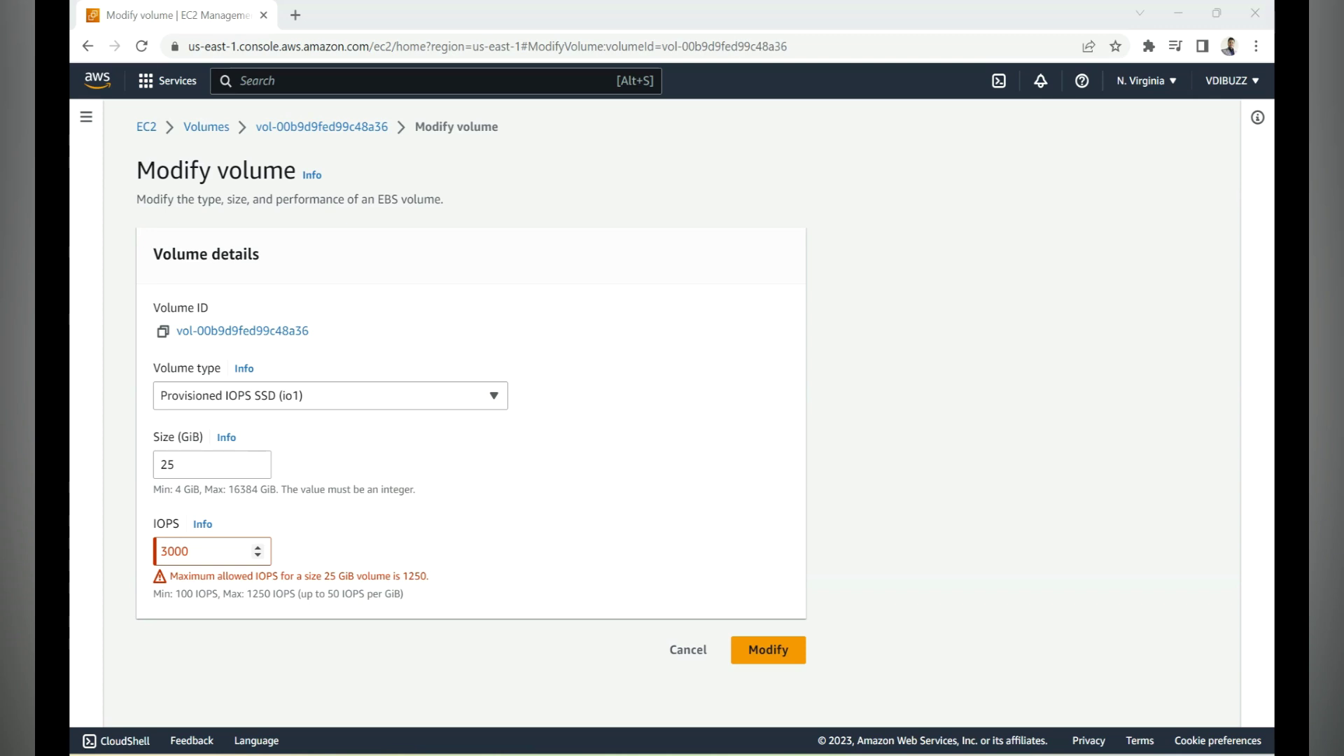
double_click(174, 551)
type("1250")
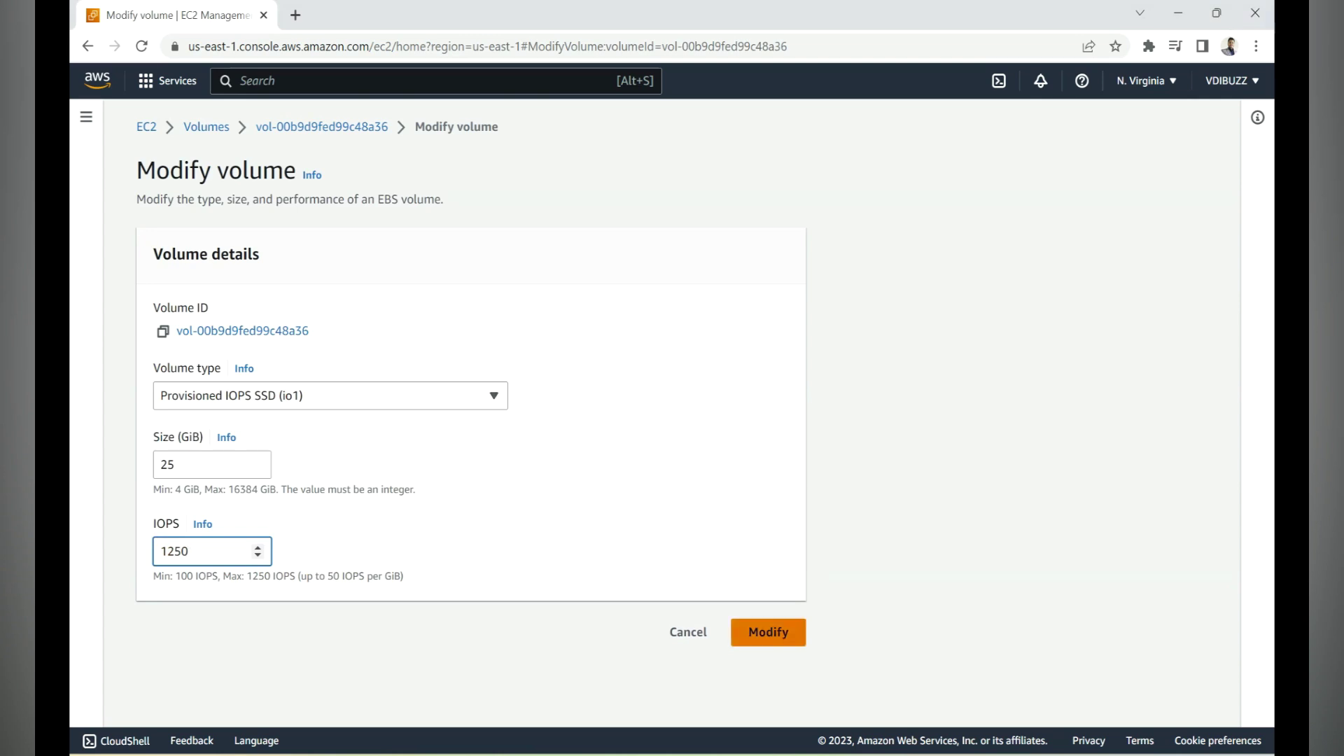
left_click(768, 632)
left_click(882, 567)
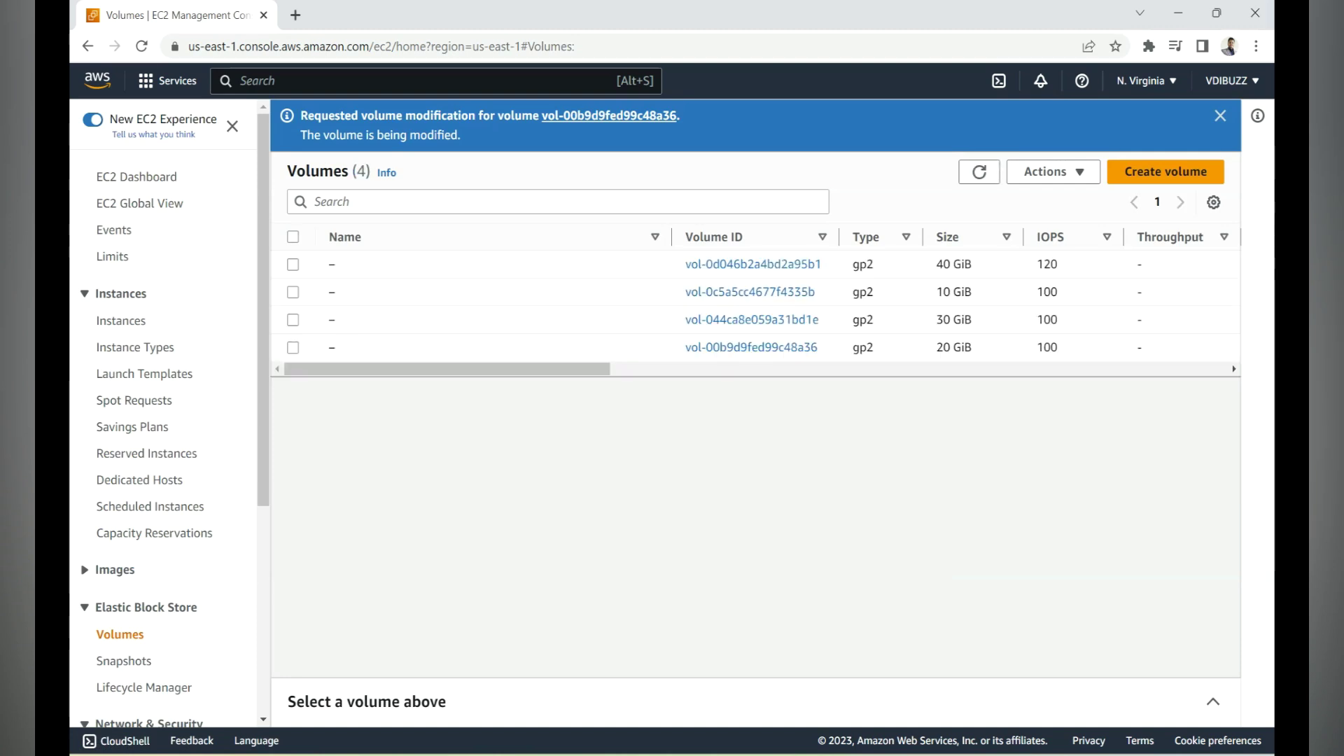
Step: Refresh the volume list and check the modified volume's type and size
left_click_drag(347, 369, 441, 369)
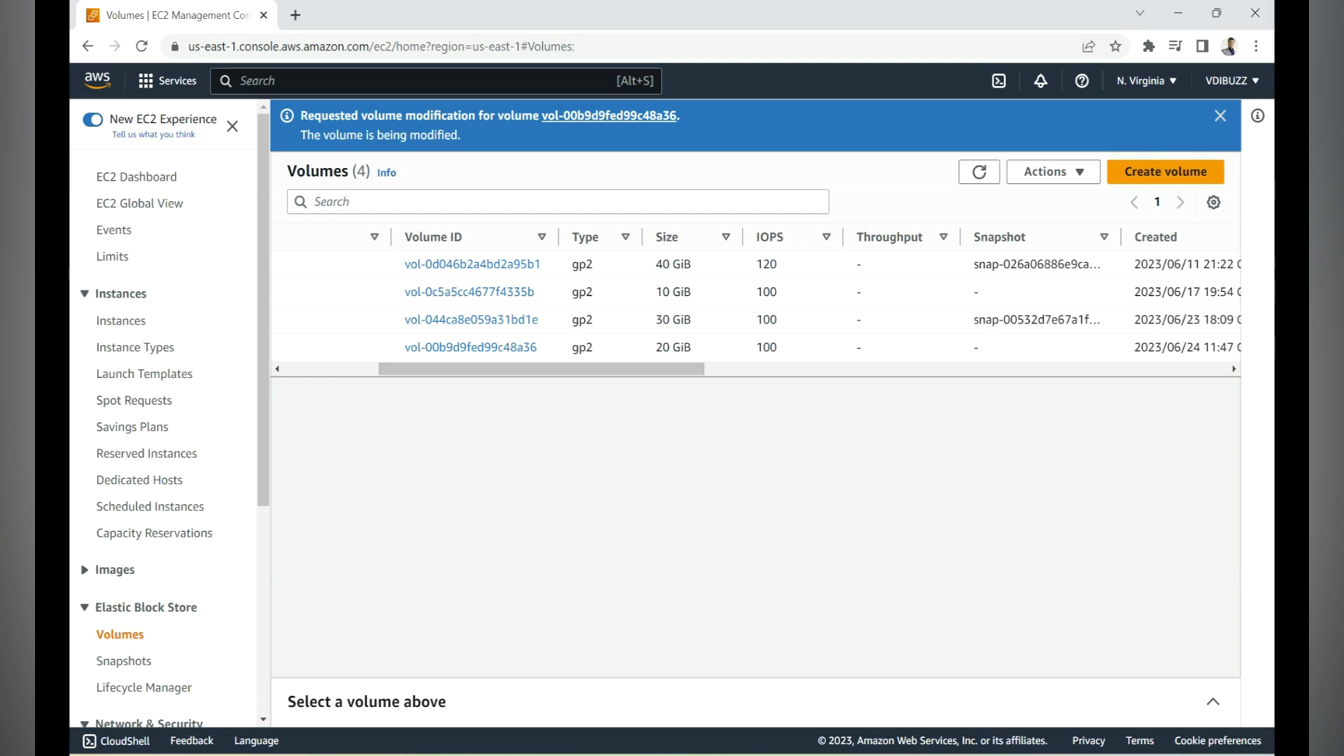
left_click(979, 172)
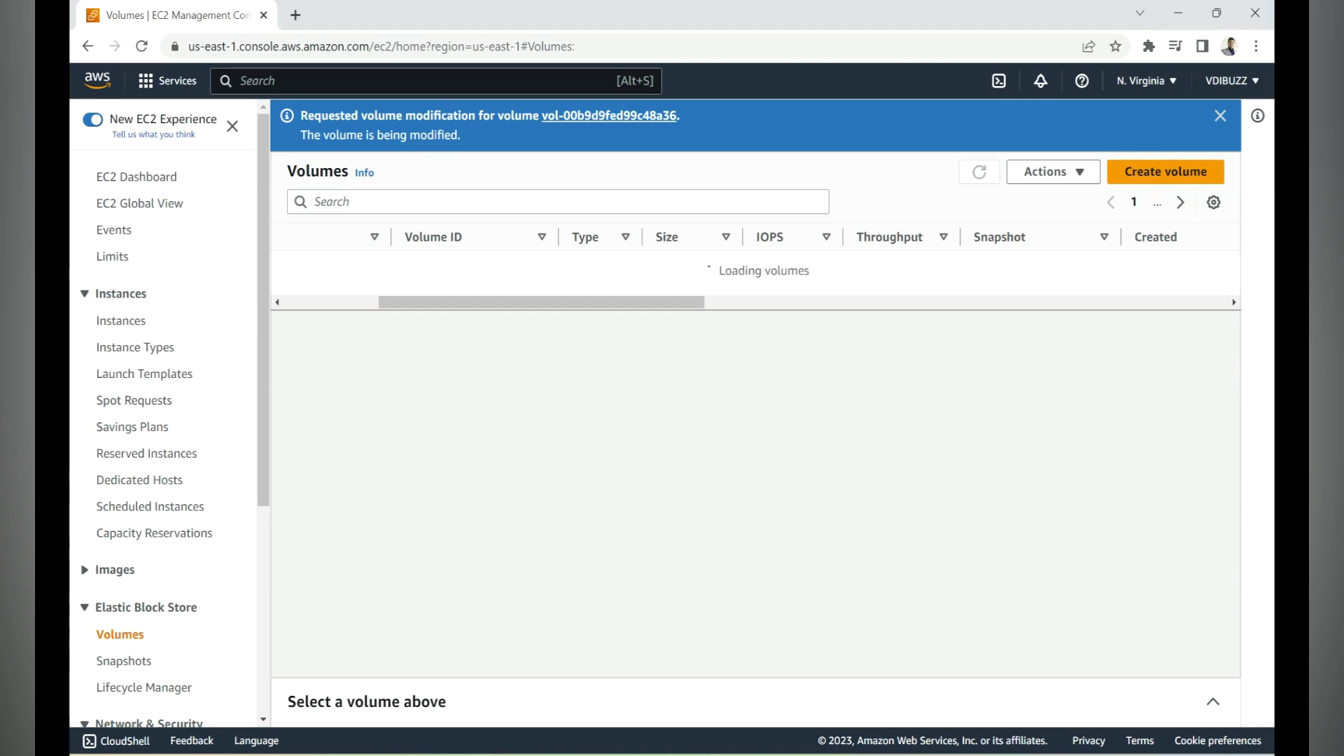
left_click_drag(692, 347, 571, 348)
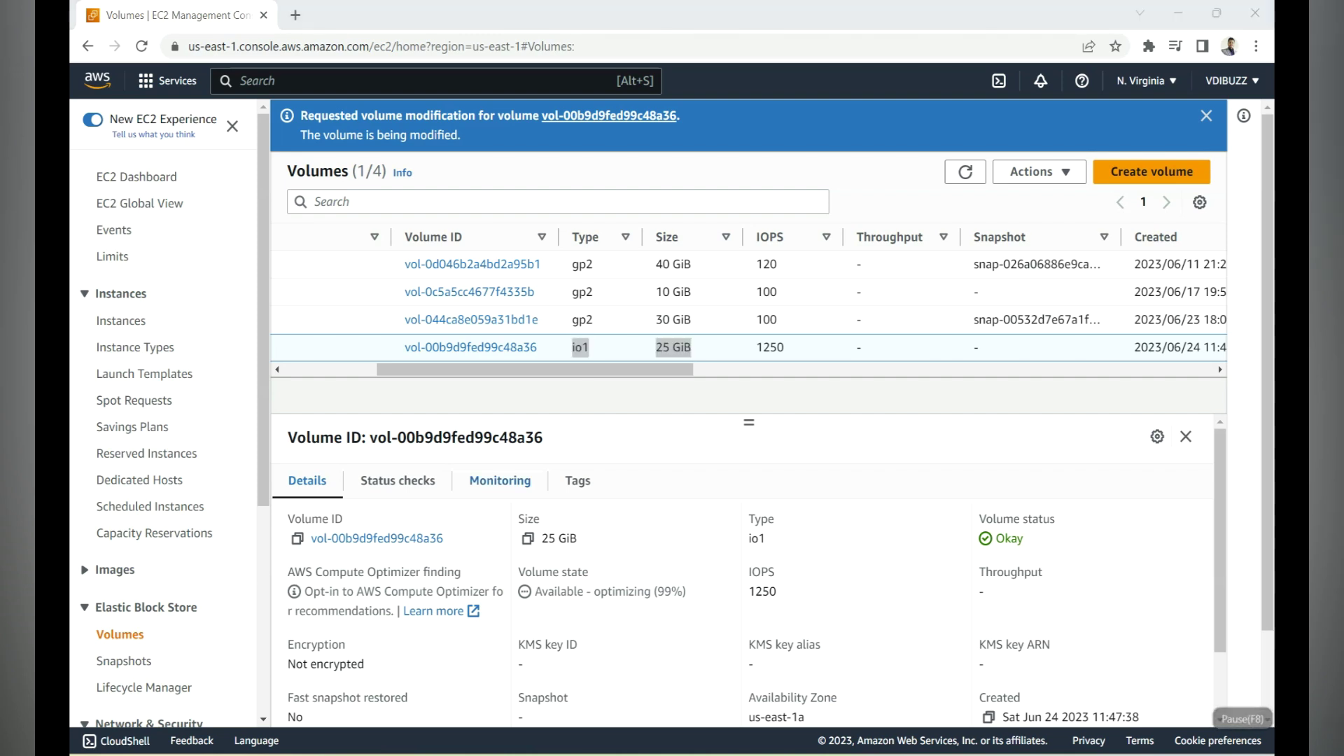
left_click_drag(500, 369, 408, 369)
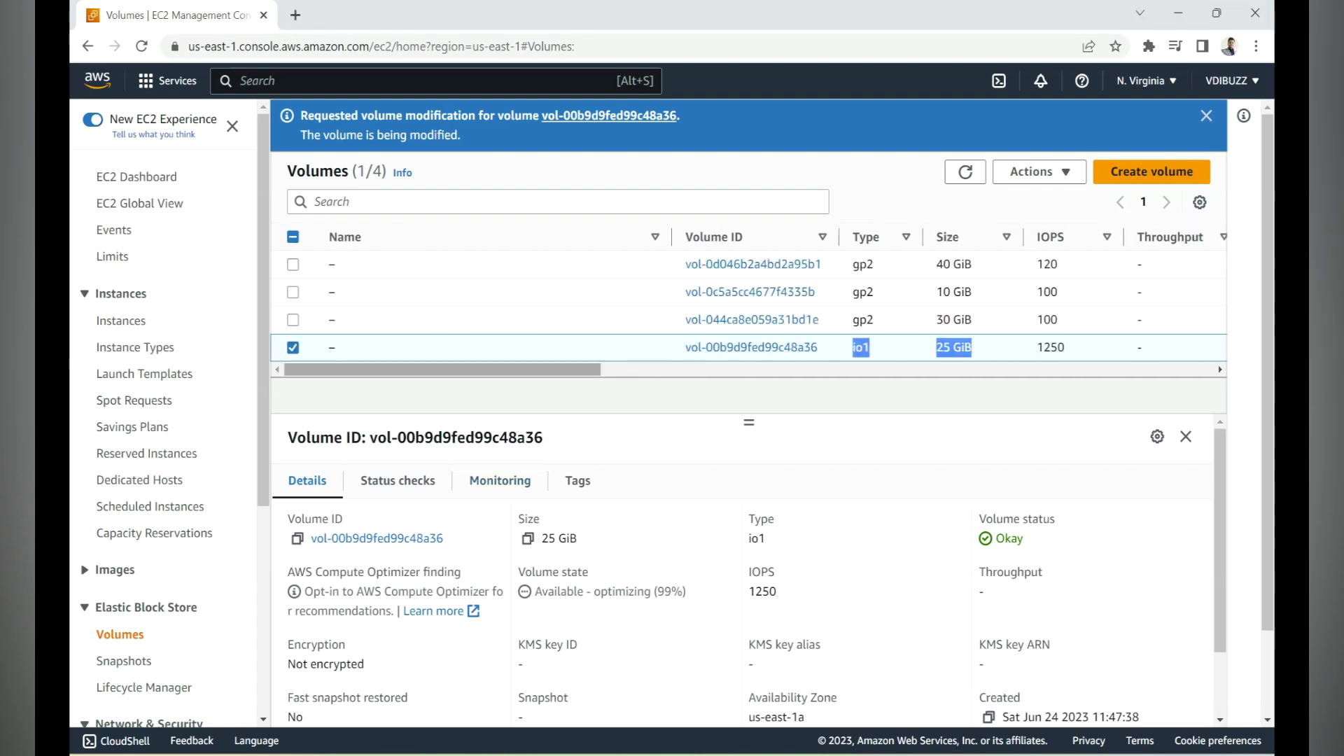
left_click(293, 347)
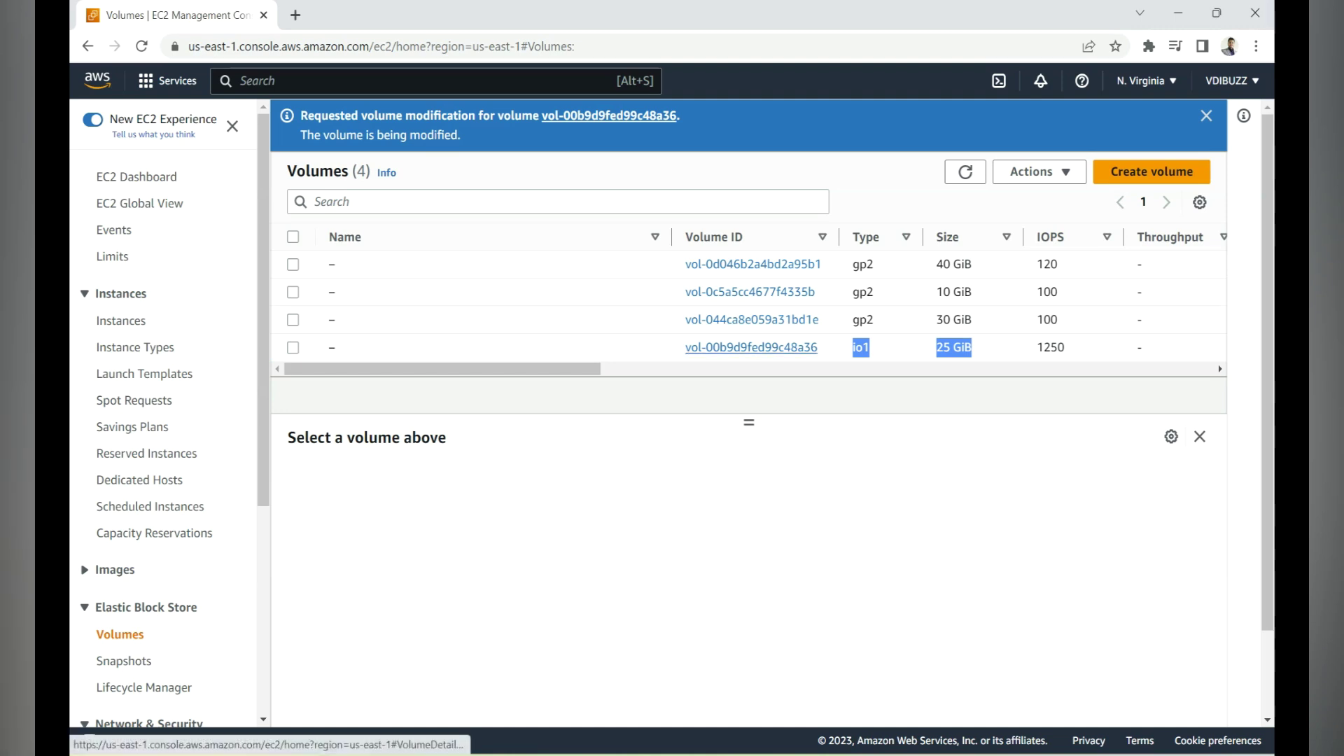
Step: Create a snapshot of the 25 GiB io1 volume with the description "snap-demo" and open the list of snapshots
left_click(752, 348)
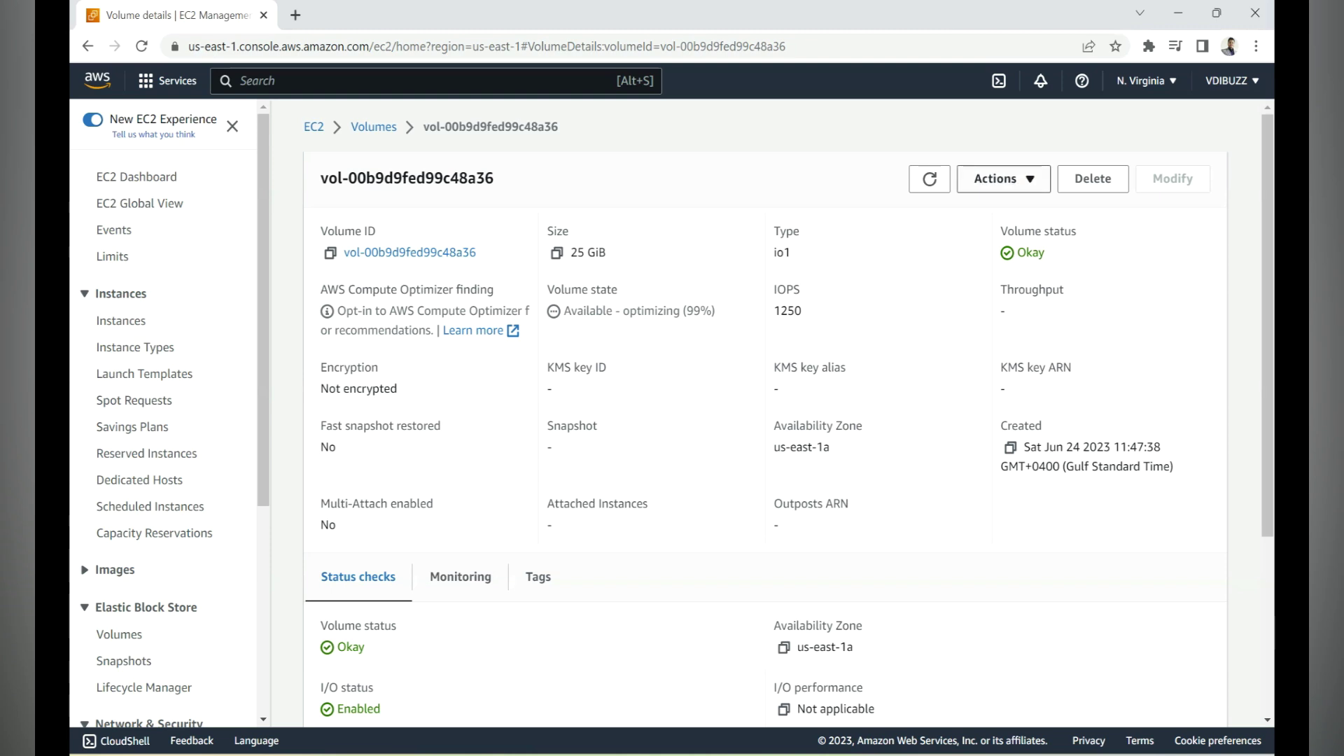
left_click(1003, 179)
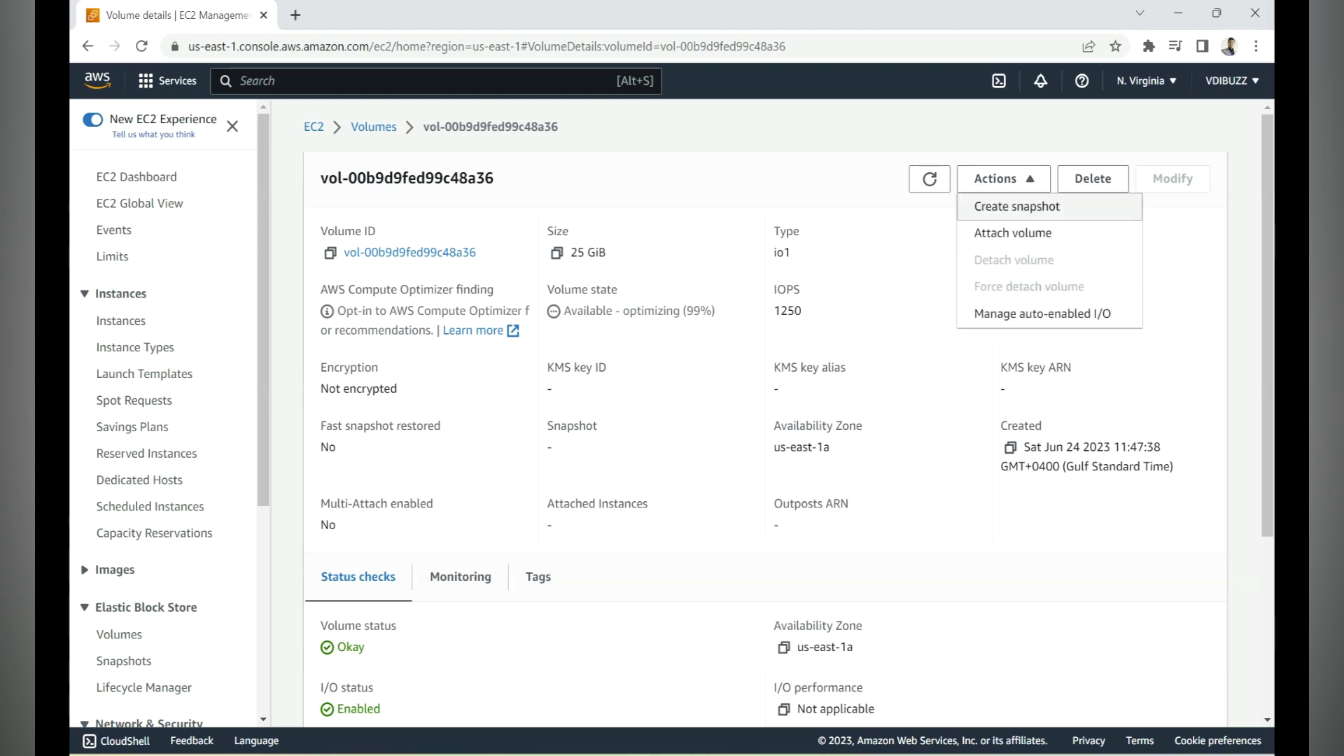
left_click(1017, 206)
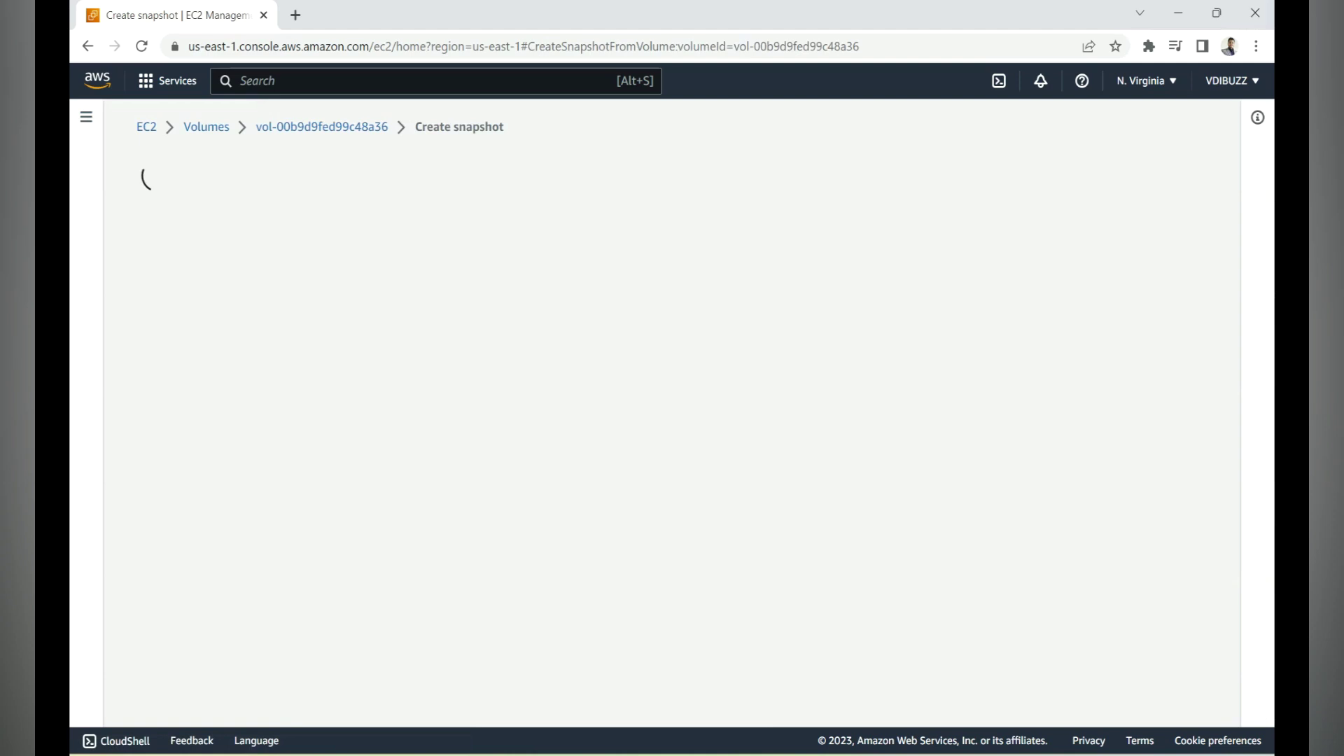
left_click(161, 408)
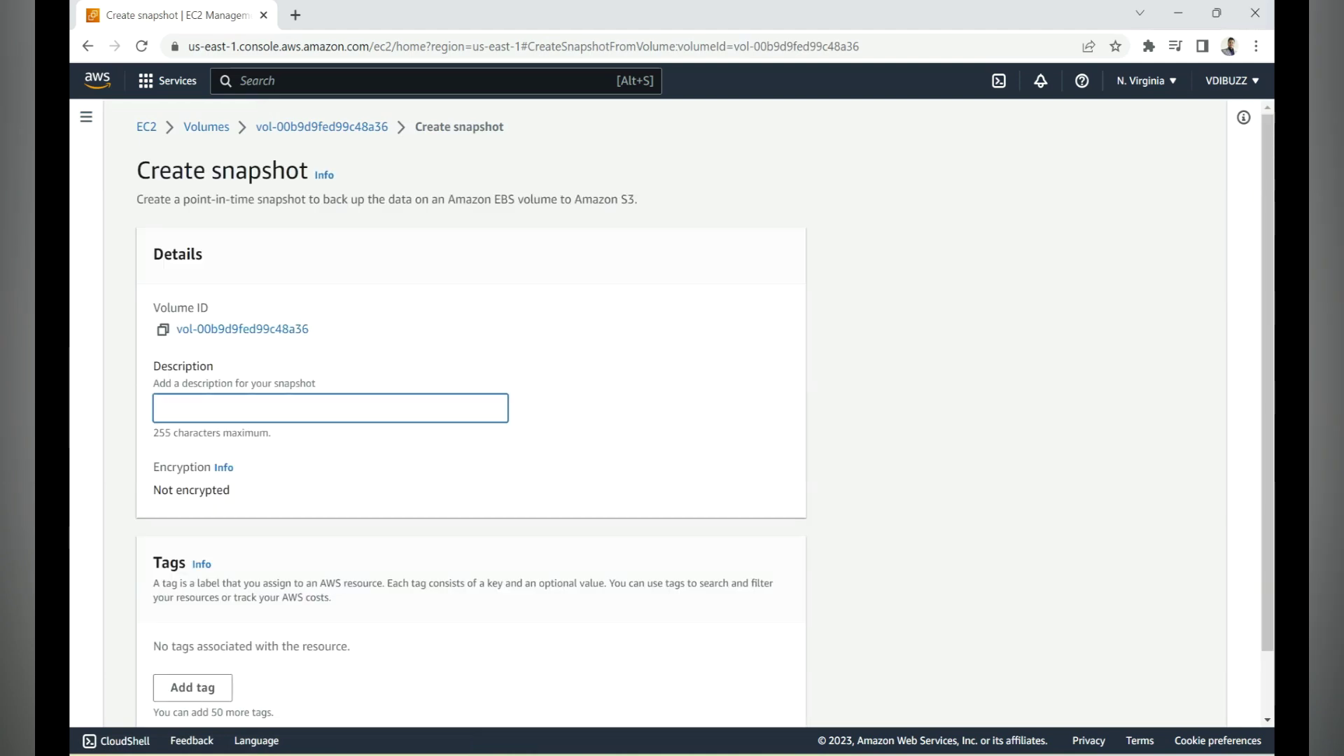
type("snap-demo")
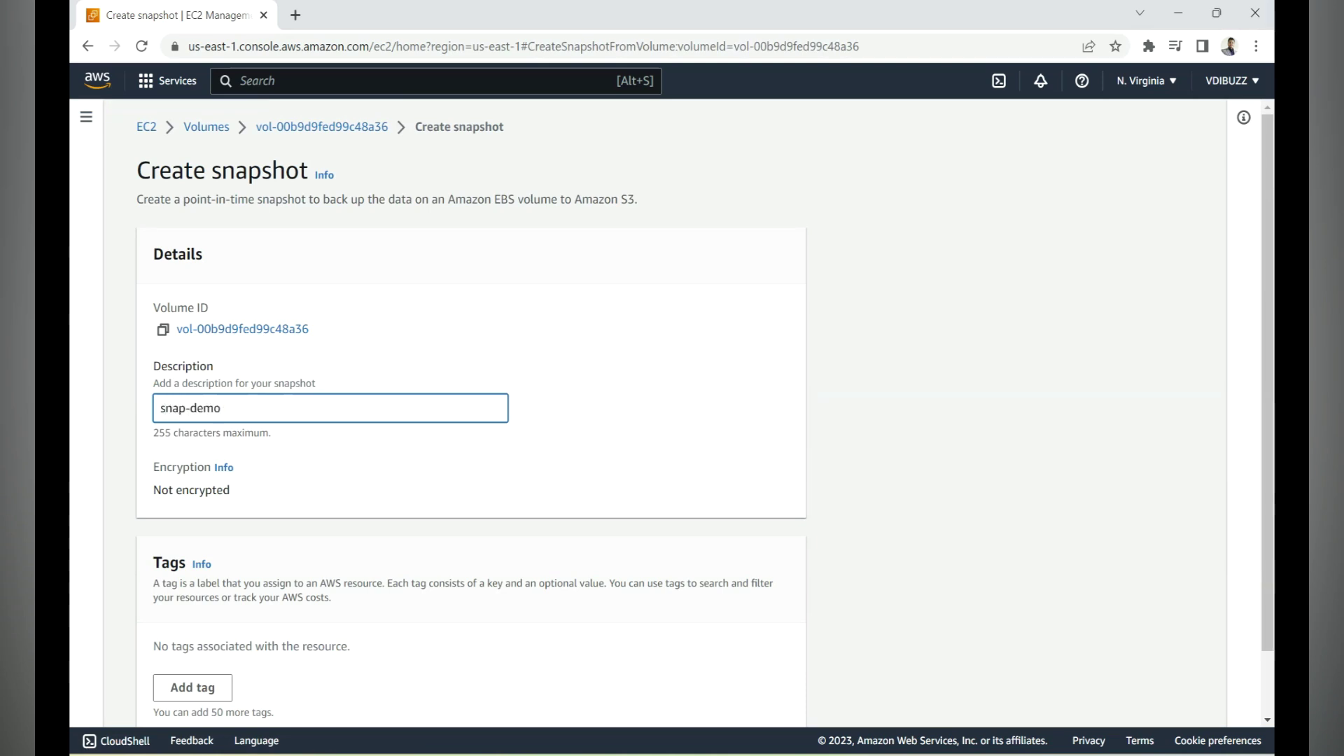
scroll(672, 413, "down", 1)
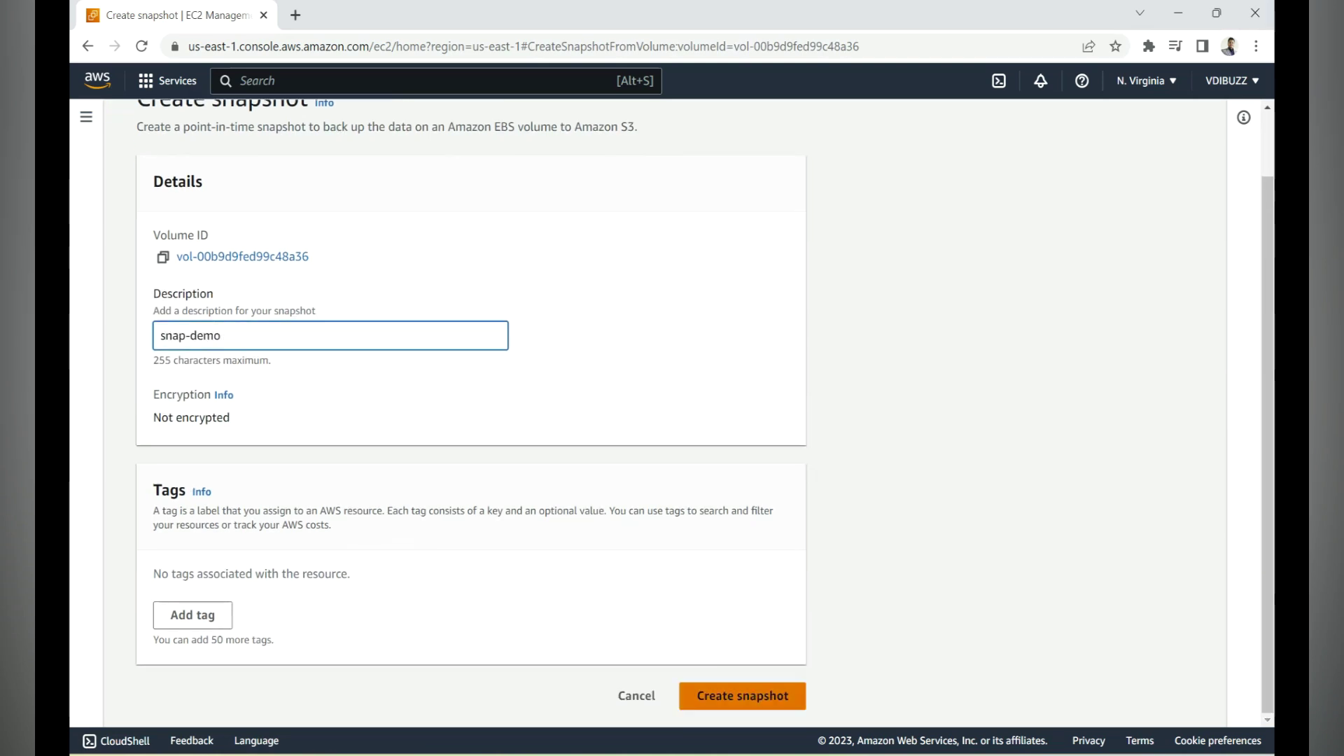
left_click(742, 696)
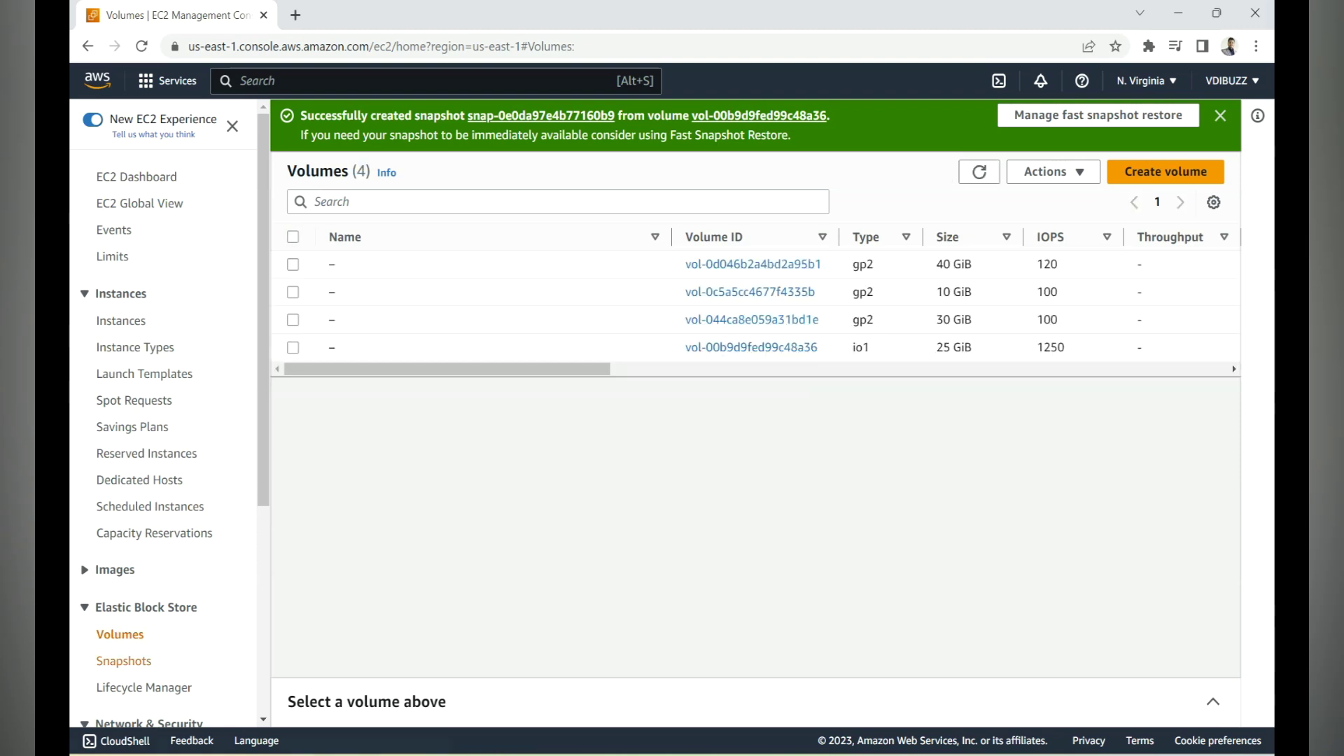
left_click(123, 661)
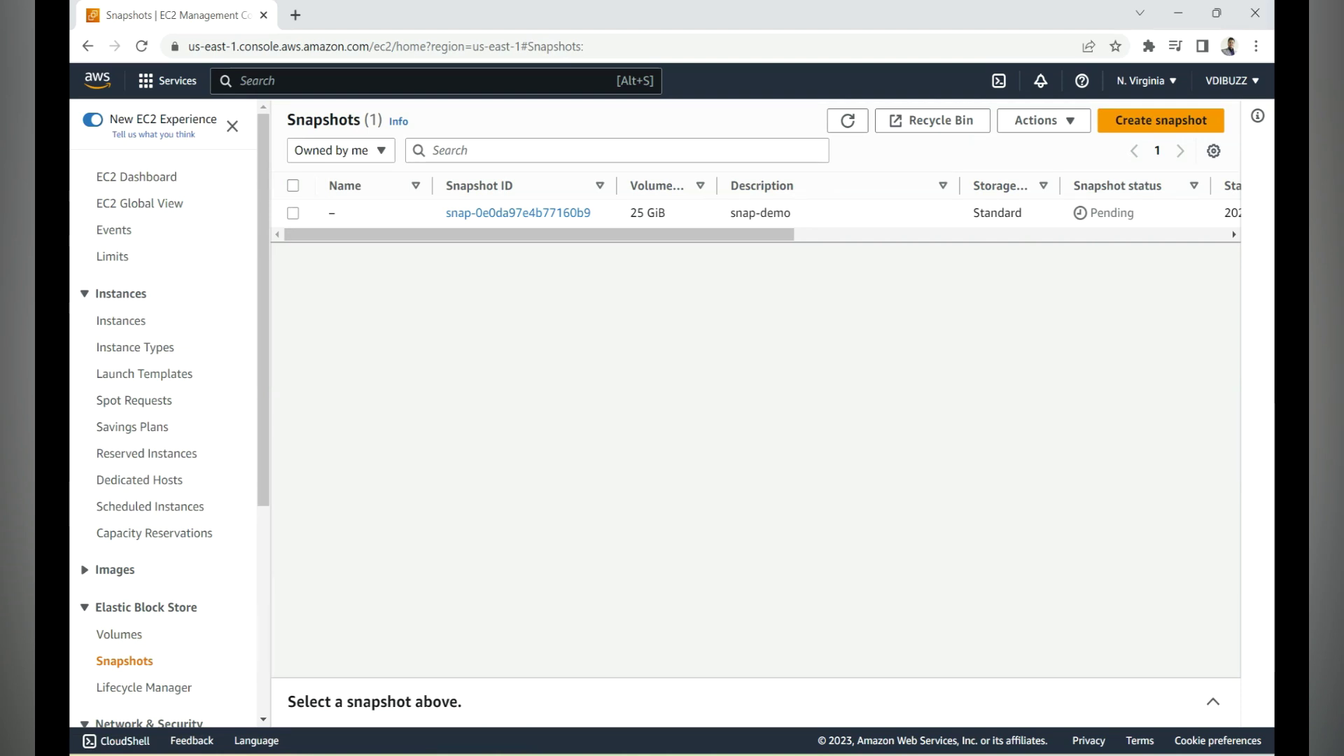
Step: Refresh the snapshot list and check the status of the snap-demo snapshot
double_click(1111, 213)
left_click(293, 213)
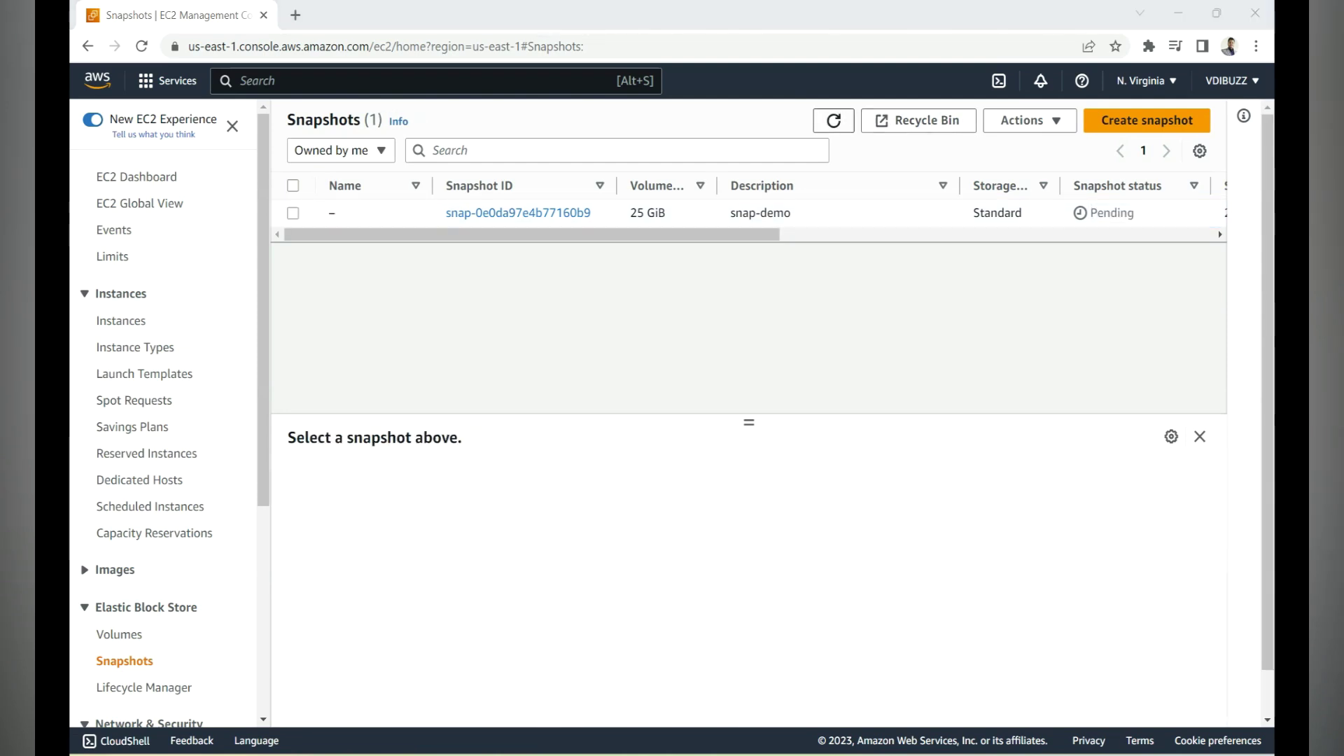
left_click(833, 121)
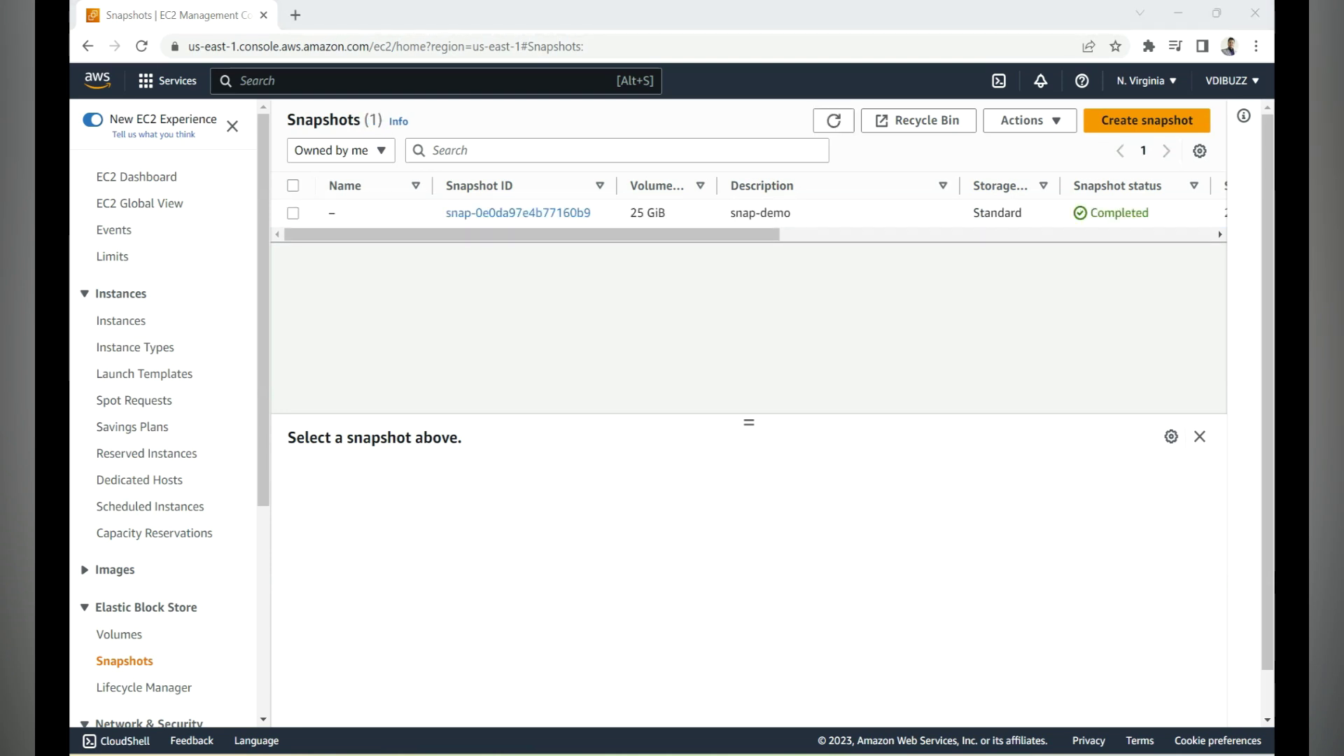
left_click_drag(1149, 213, 1098, 213)
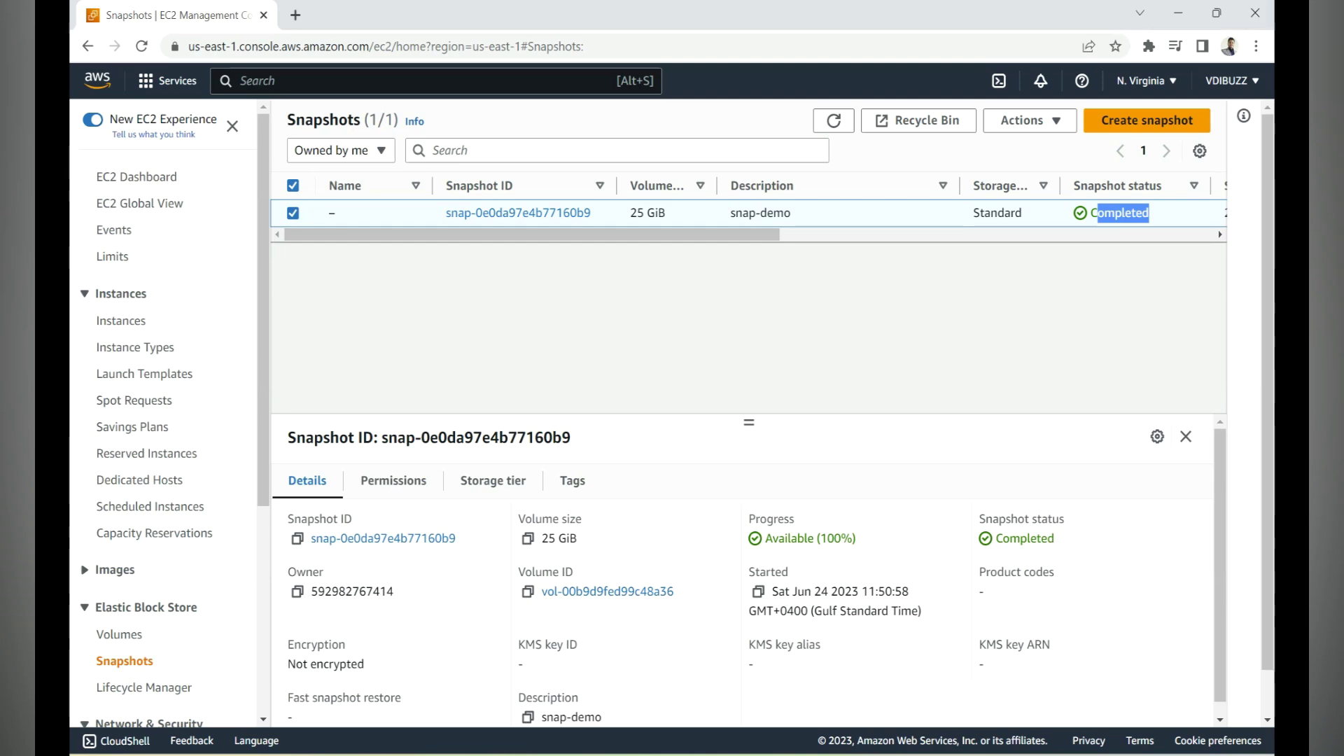
left_click(293, 213)
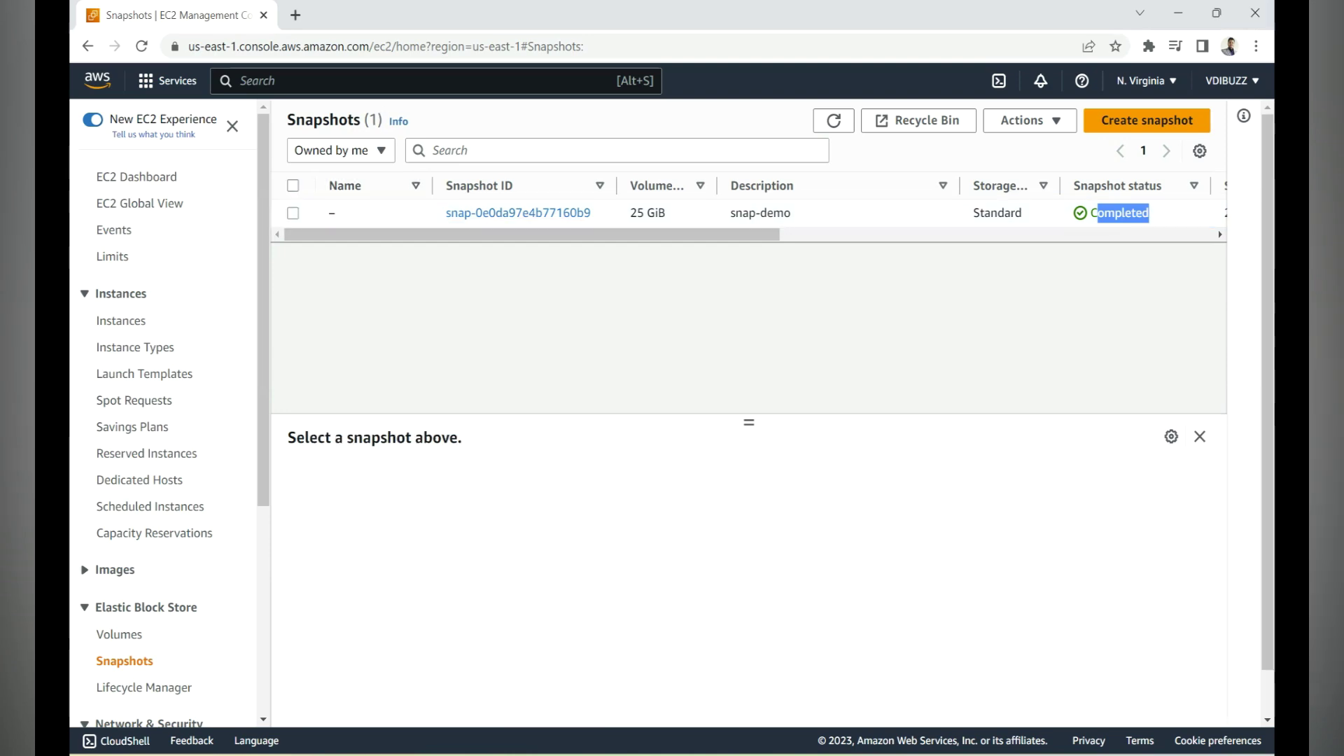
Step: Start creating a volume from the snap-demo snapshot and set its volume type to General Purpose SSD (gp3)
left_click(293, 212)
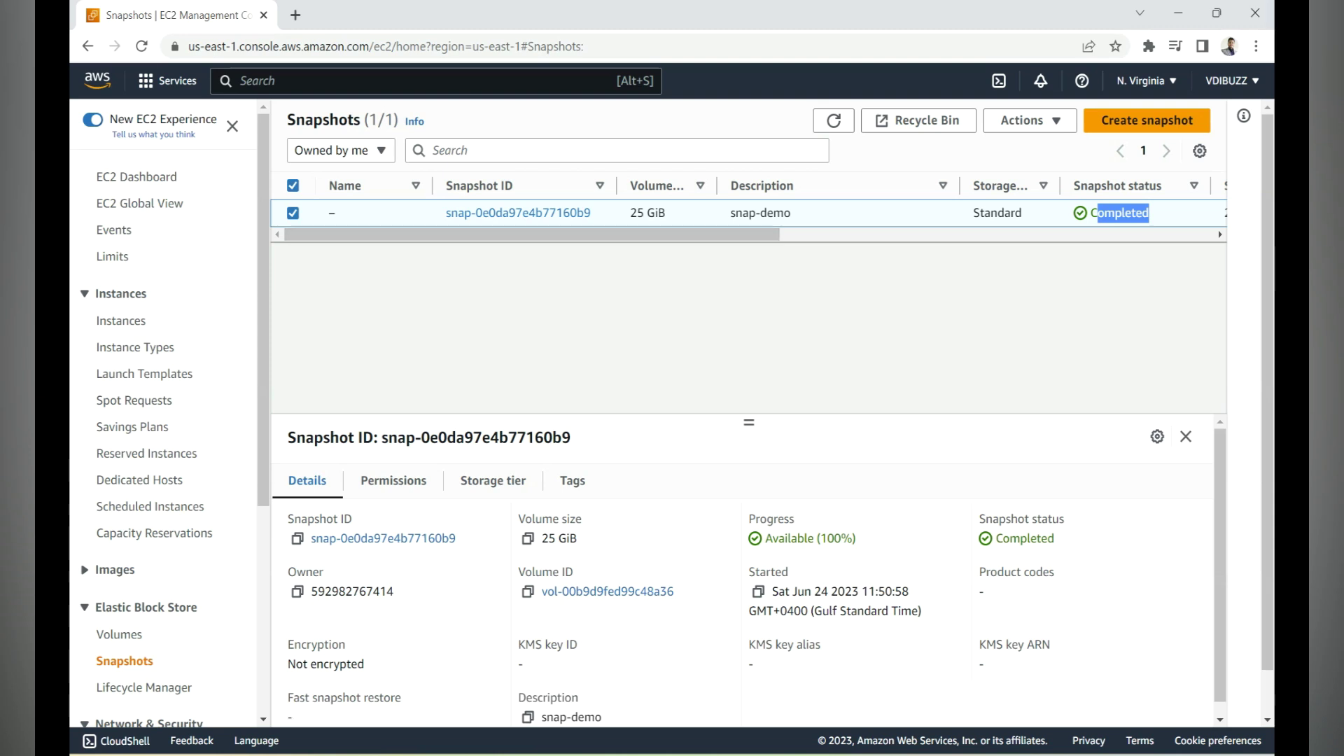
left_click(1028, 121)
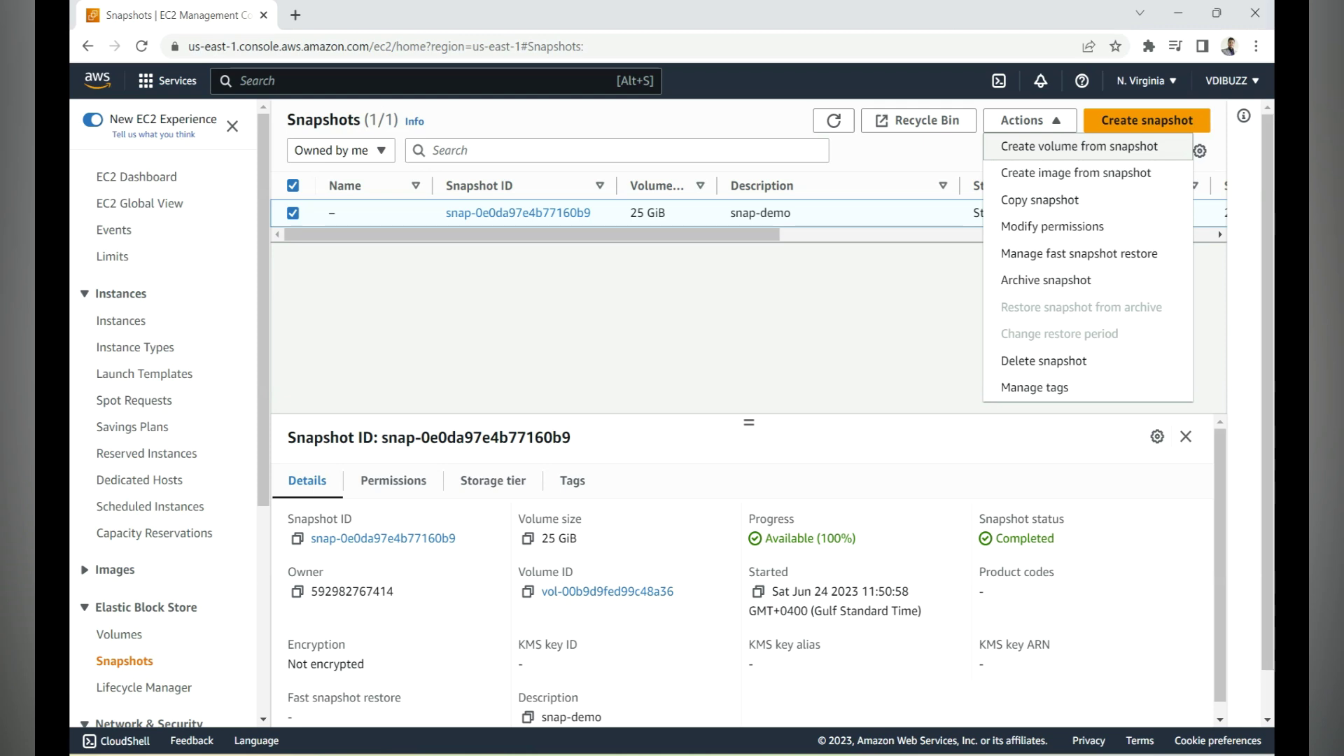
left_click(1078, 147)
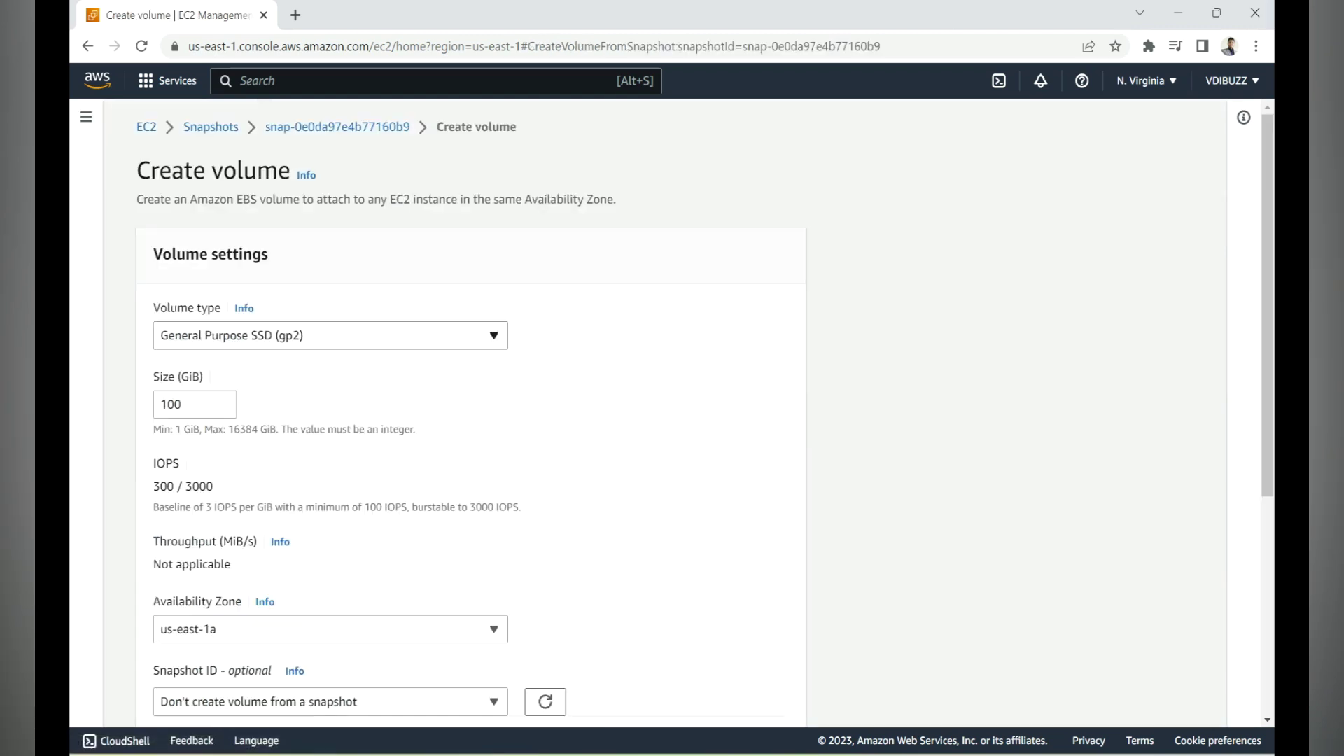
left_click(330, 395)
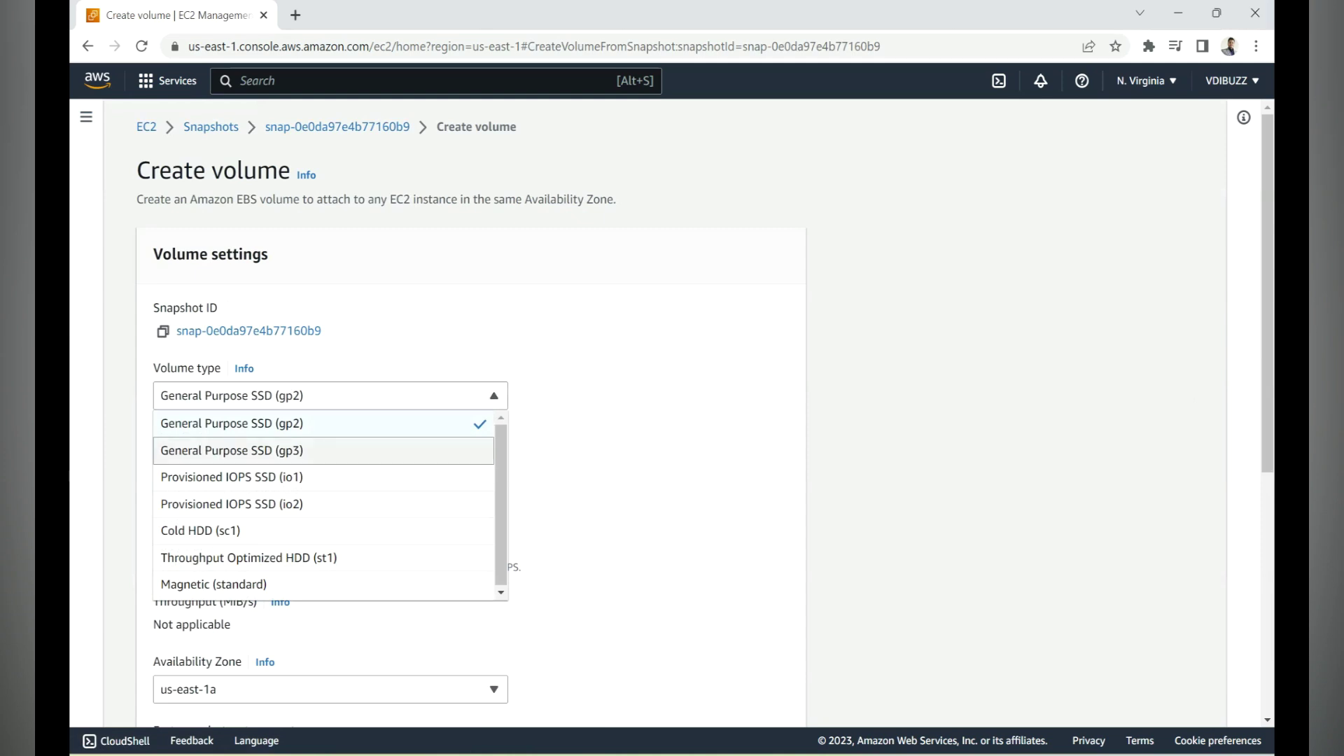
left_click(323, 450)
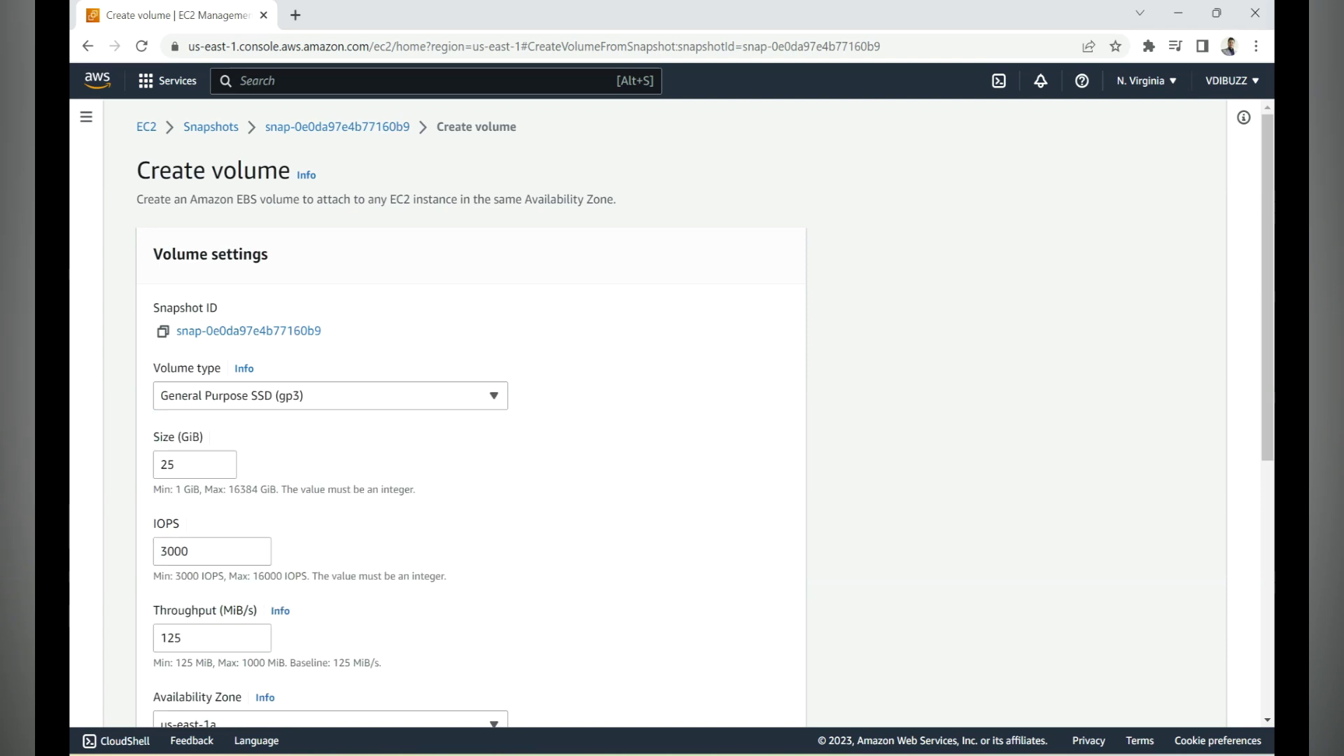
Step: Set the new volume's Availability Zone to us-east-1b and create the volume
scroll(224, 288, "down", 2)
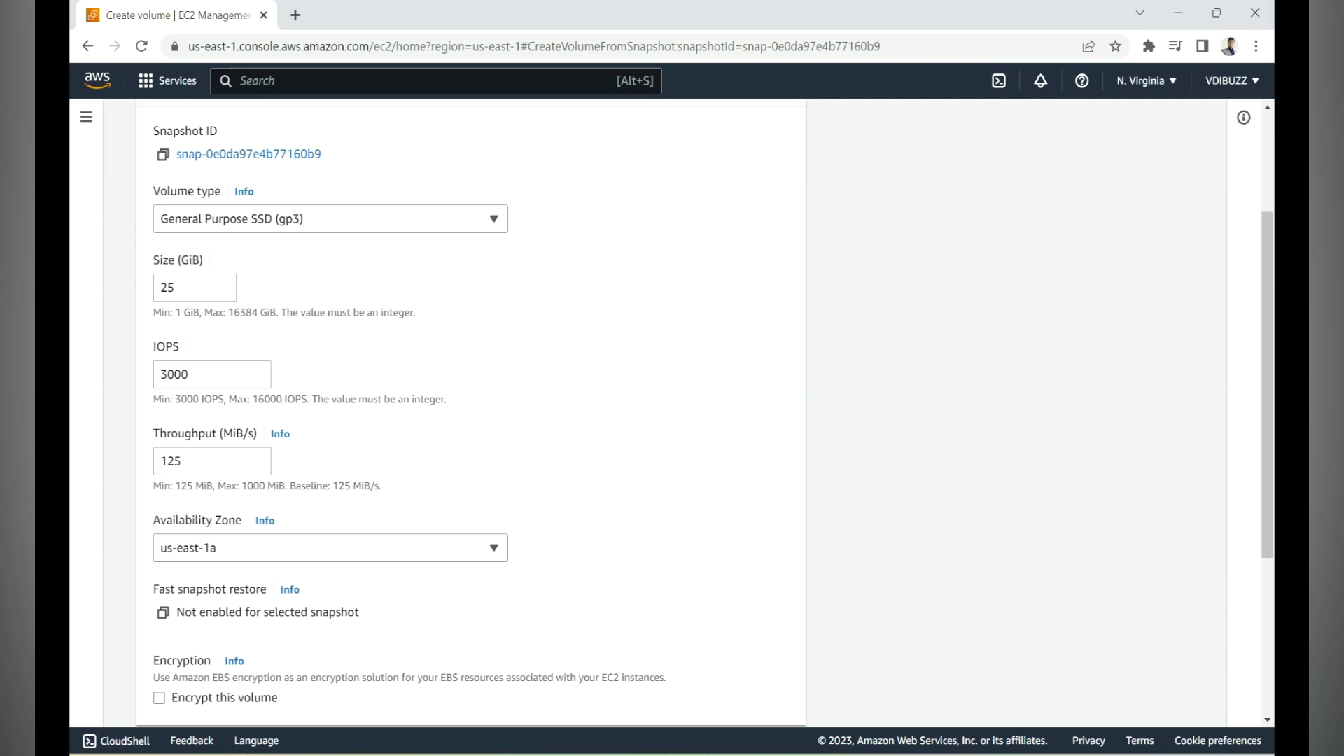
scroll(471, 414, "down", 1)
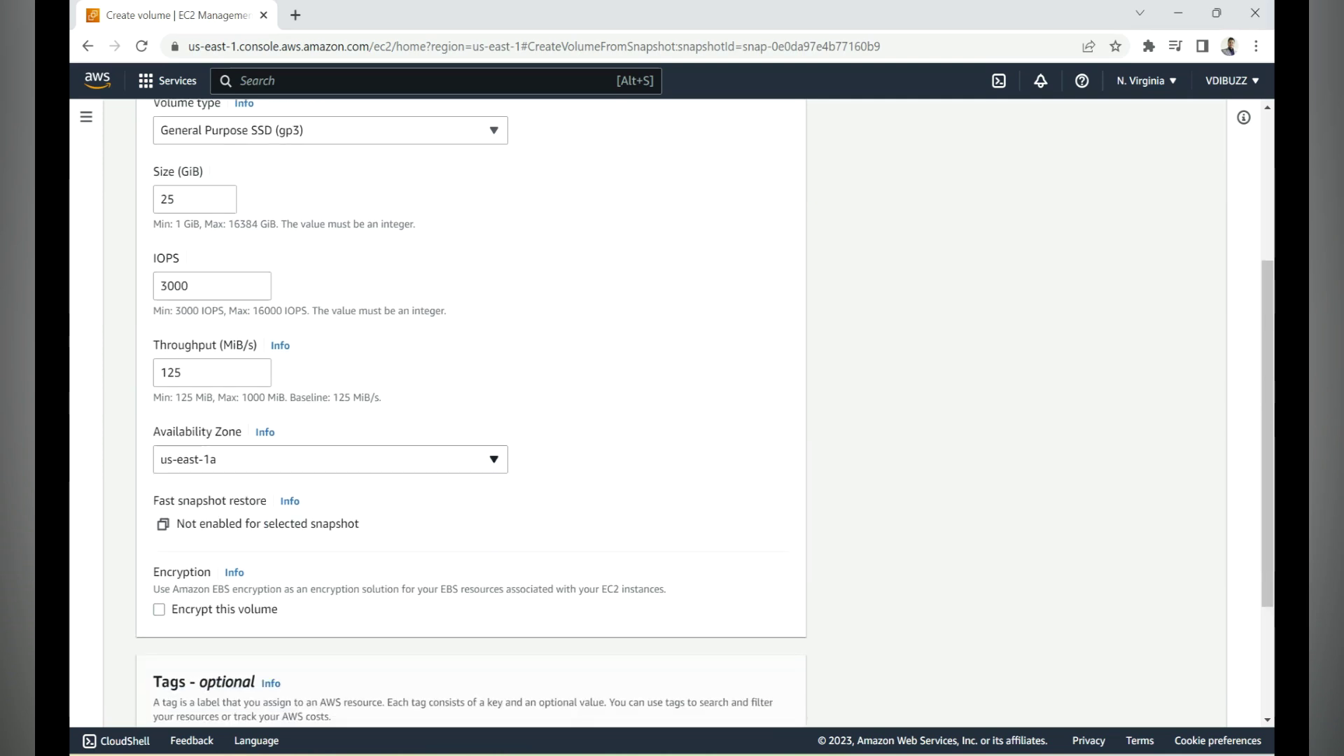
left_click_drag(152, 432, 241, 432)
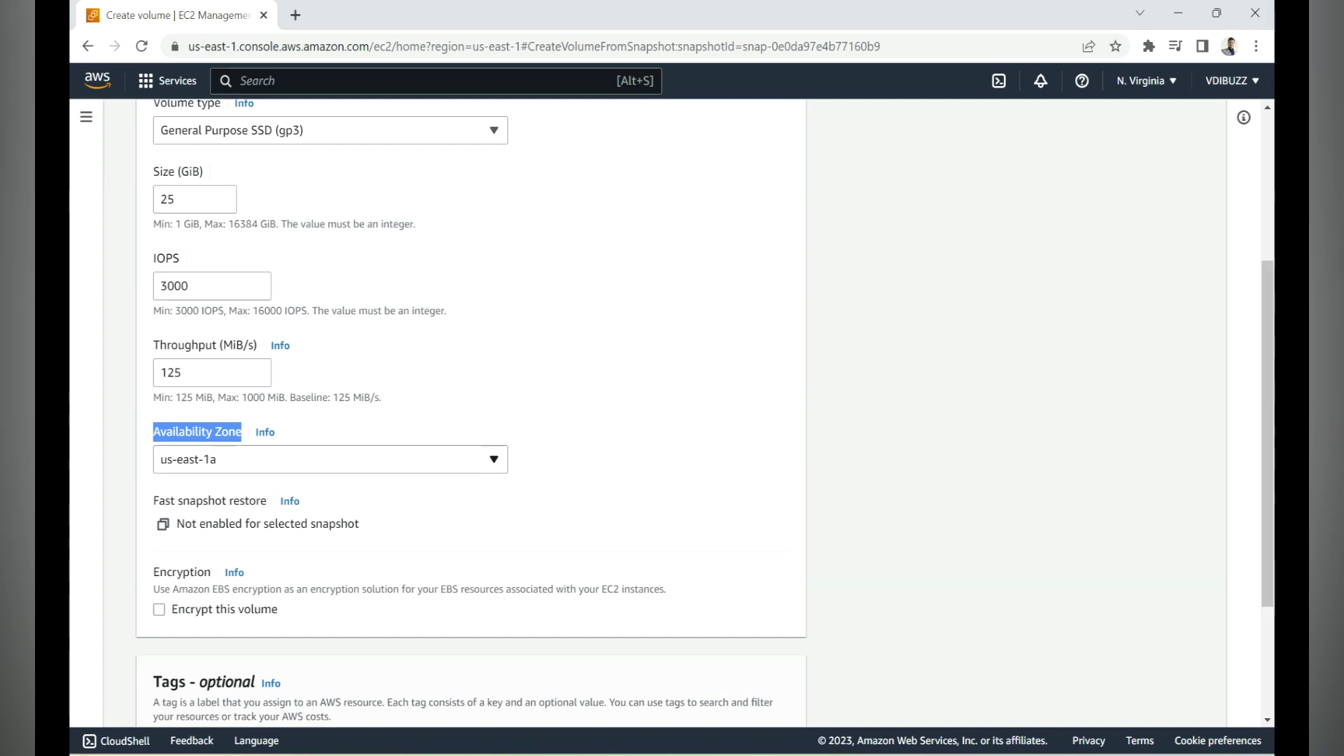
left_click(330, 459)
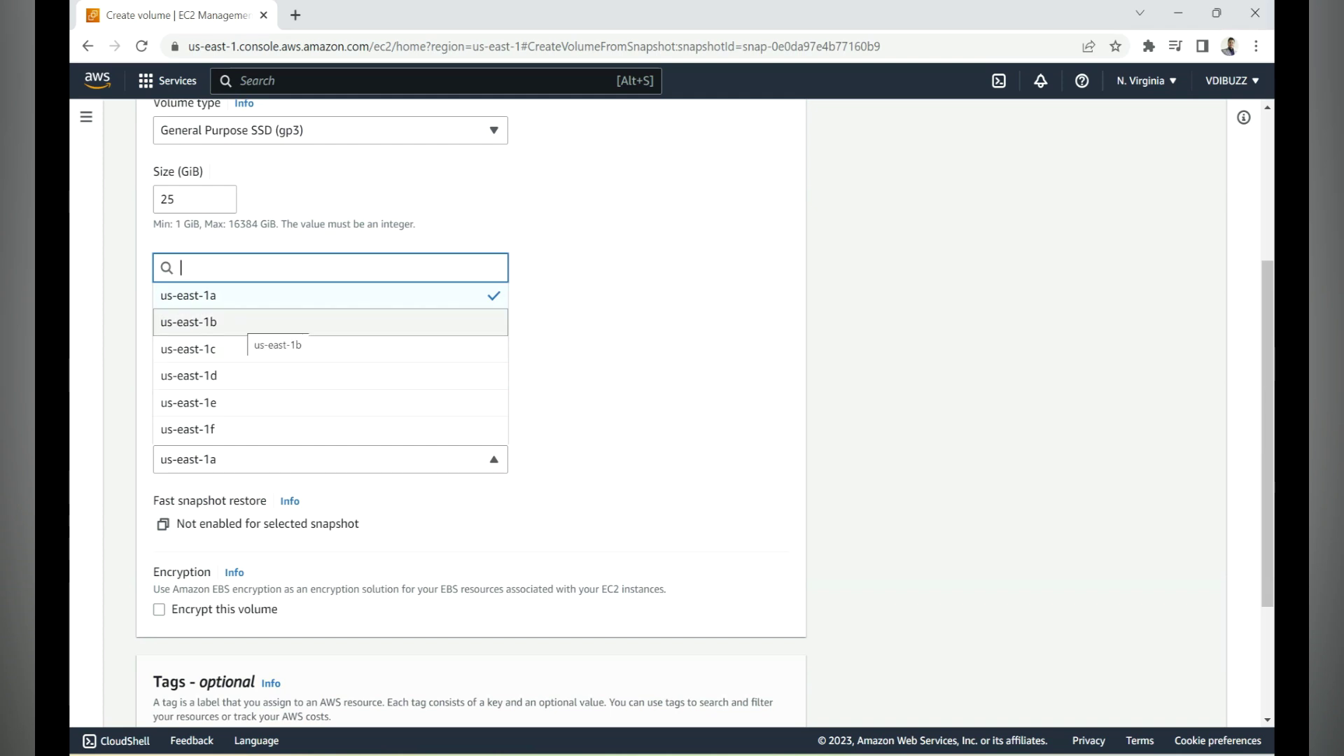
left_click(245, 322)
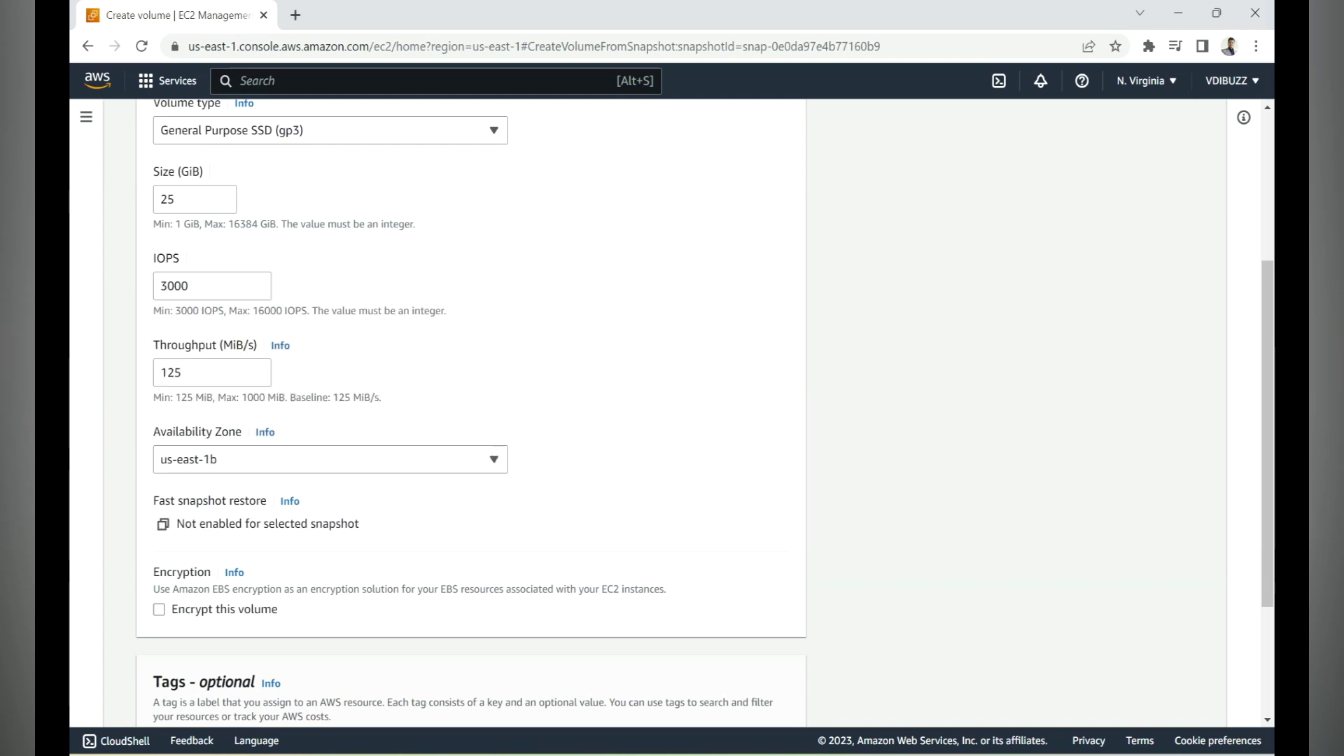
scroll(673, 413, "down", 3)
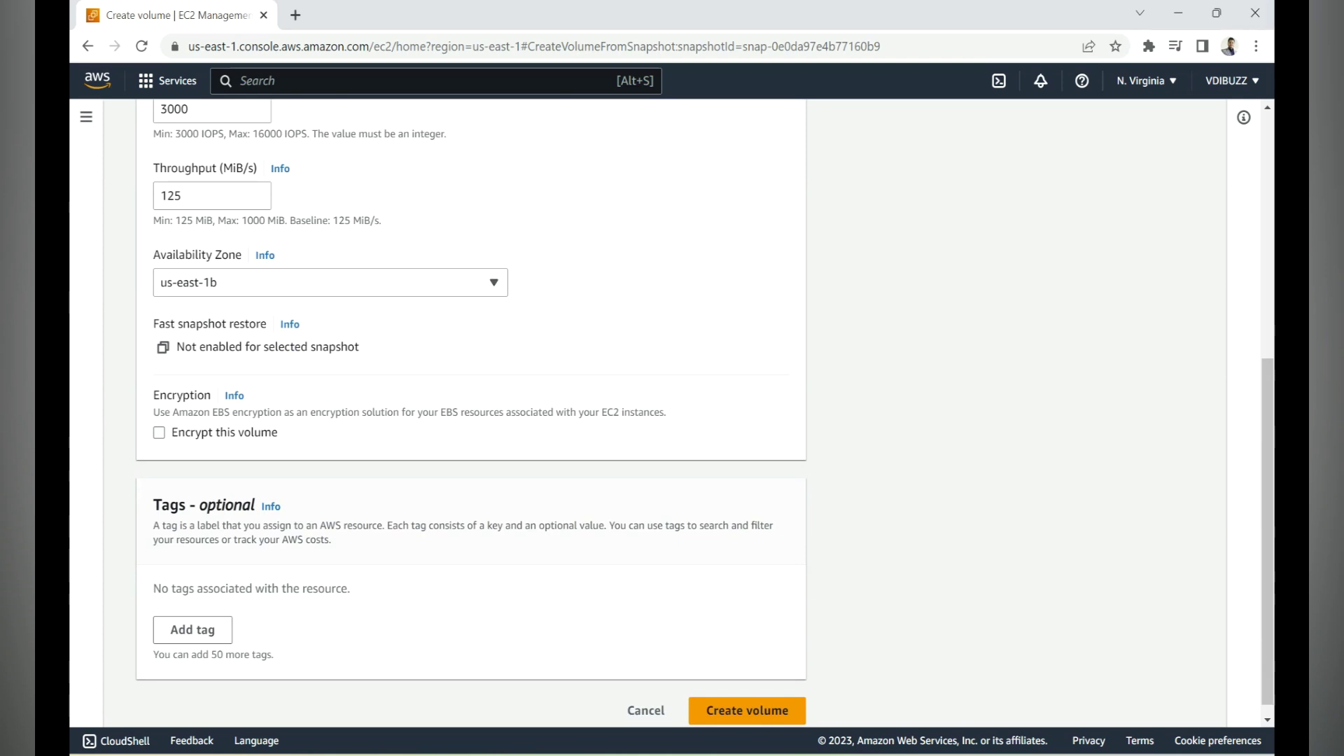
scroll(747, 689, "down", 1)
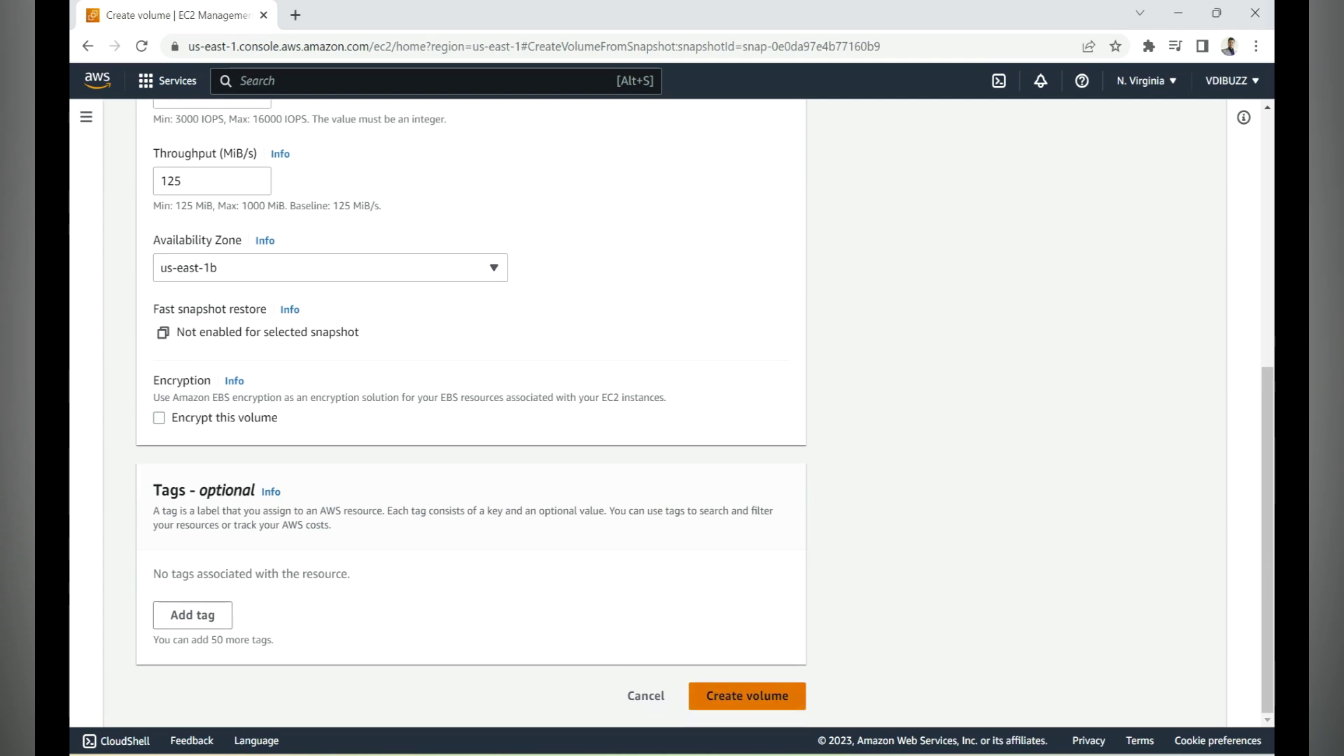
left_click(747, 696)
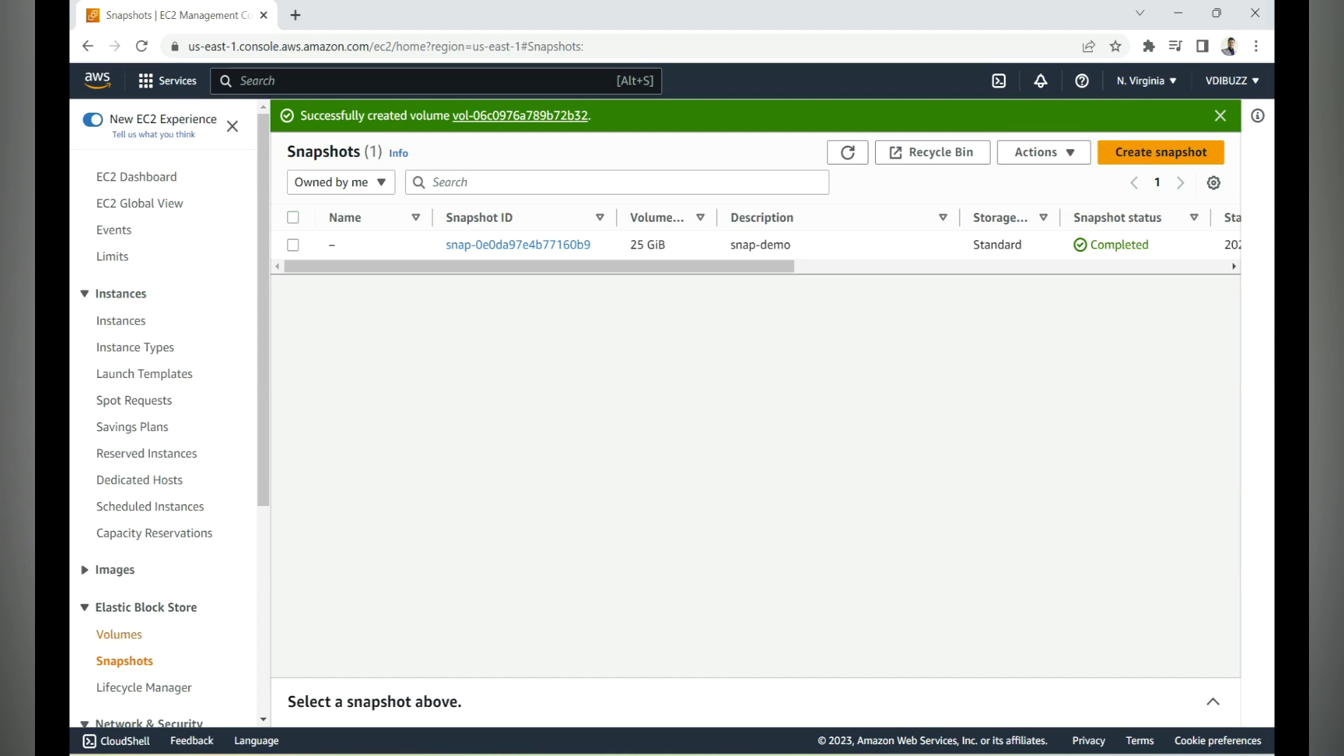
Step: Open the refreshed volume list and check the new gp3 volume's type, Availability Zone and state
left_click(119, 634)
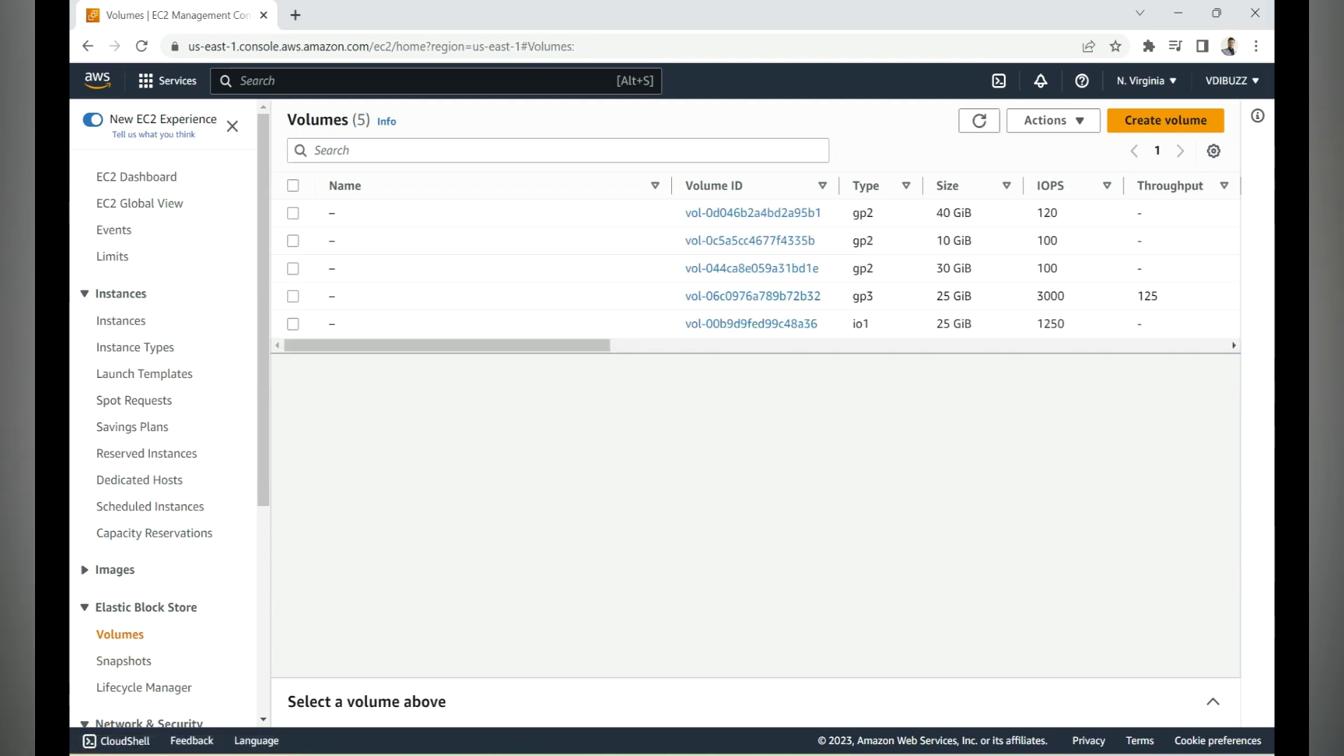
left_click(980, 120)
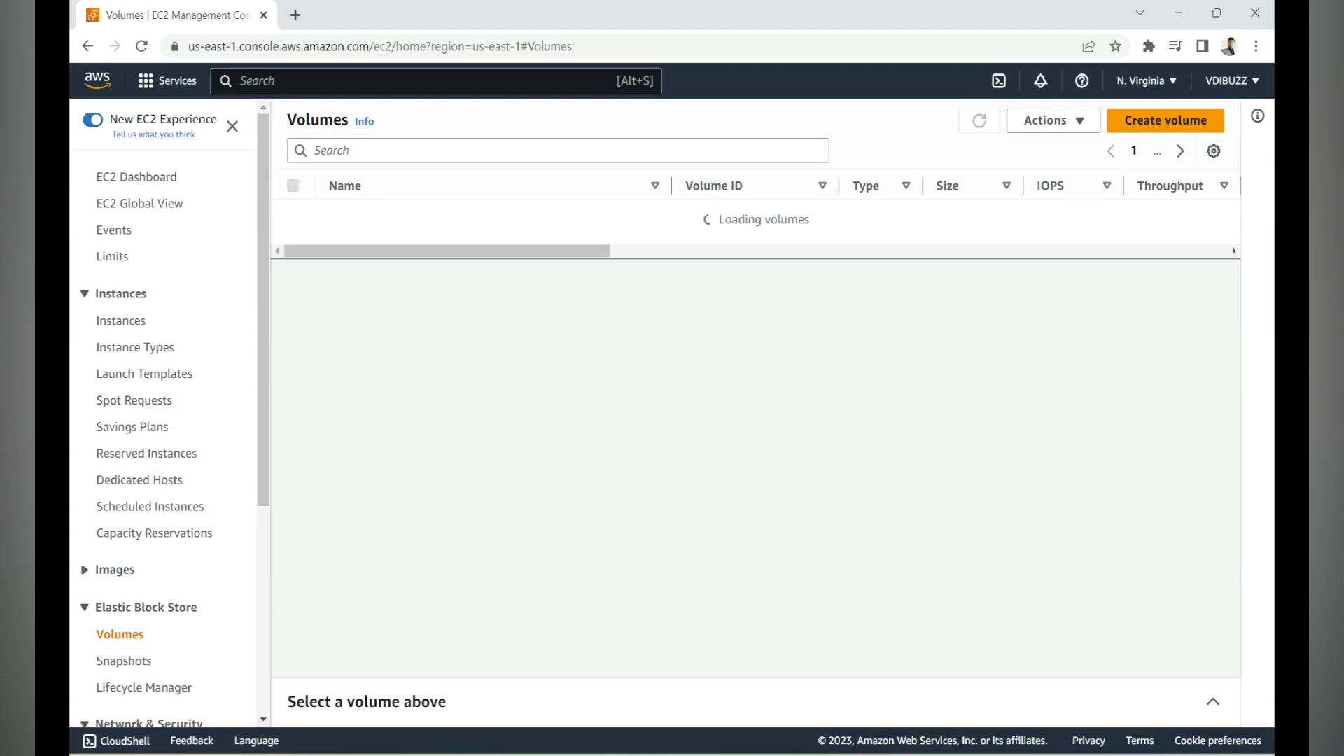
left_click_drag(876, 297, 689, 296)
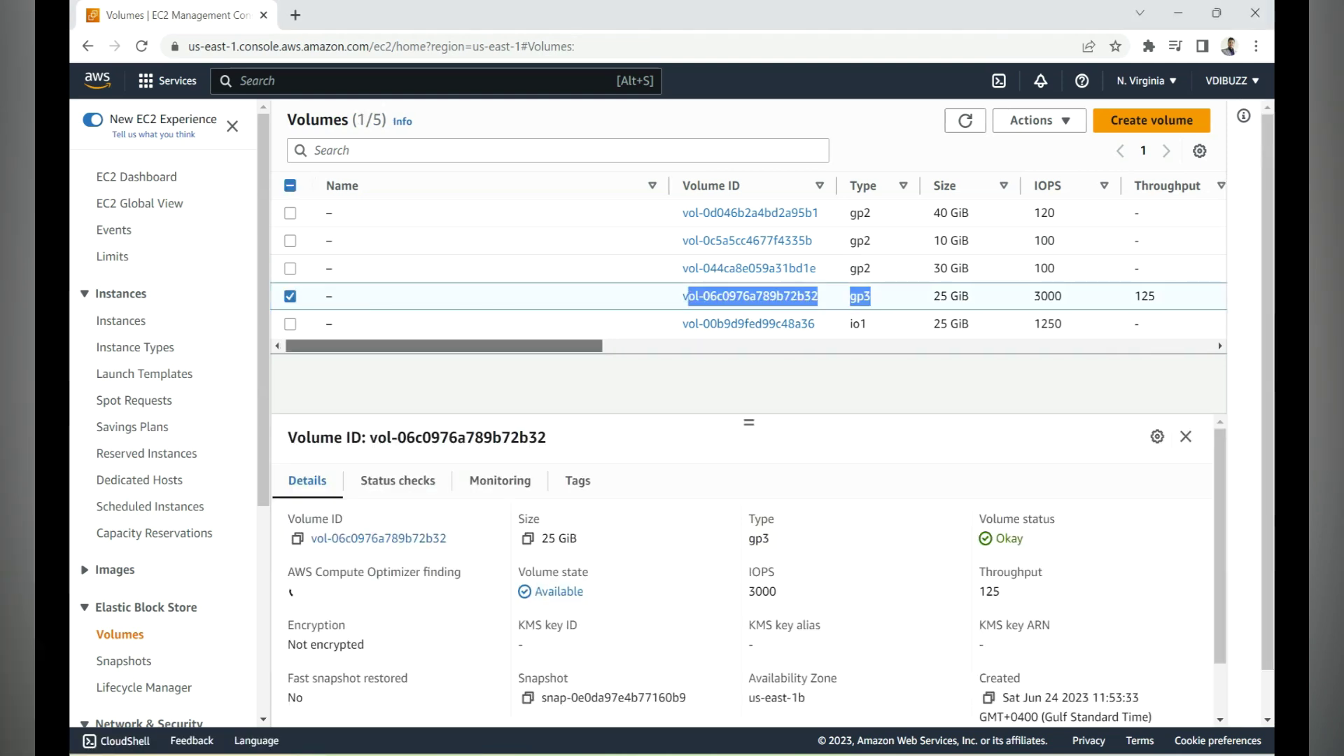
scroll(700, 280, "right", 5)
scroll(750, 266, "right", 5)
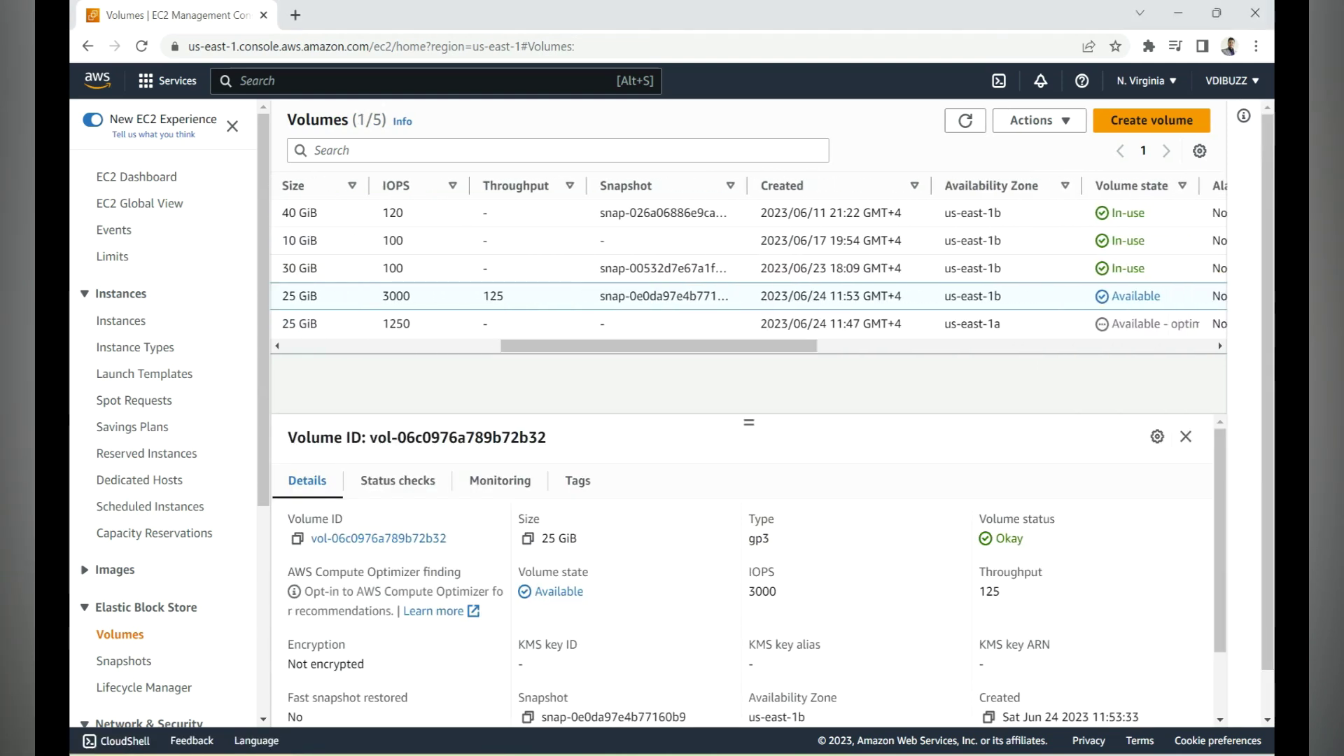
left_click_drag(1002, 296, 945, 296)
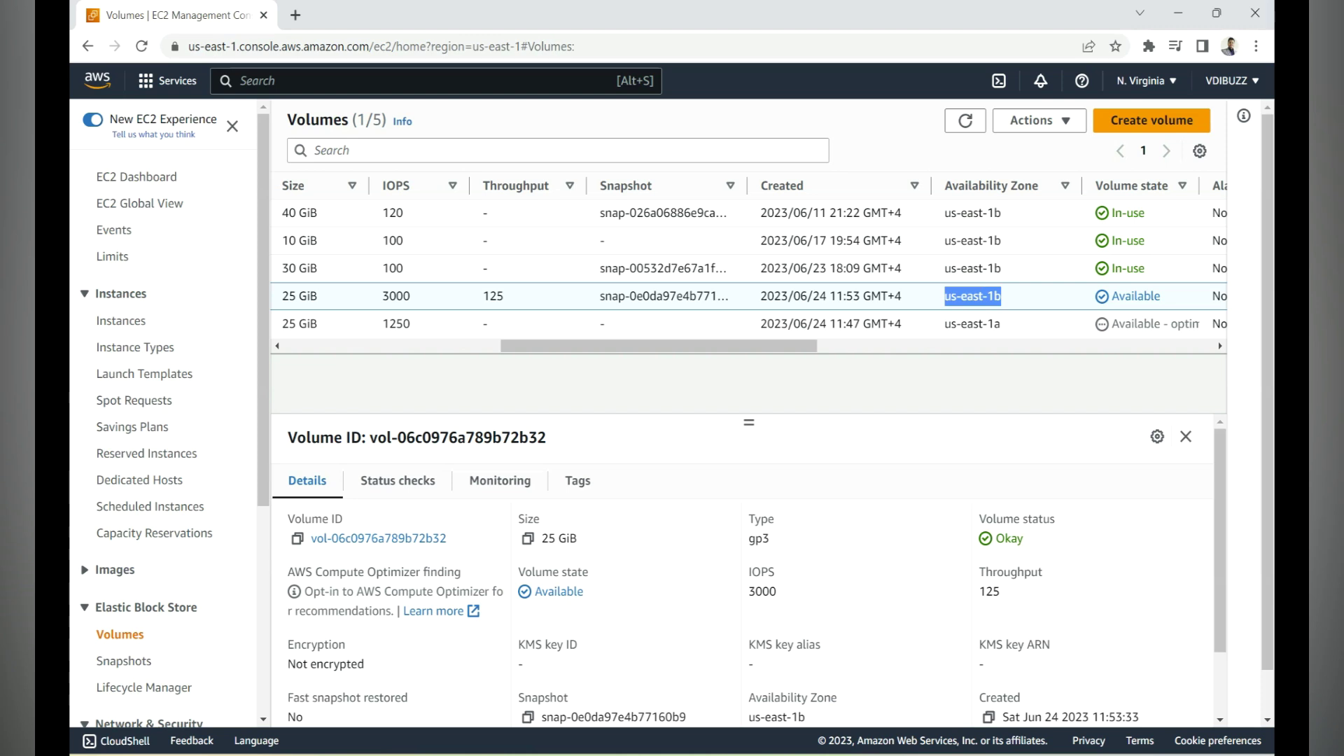
left_click_drag(1161, 296, 1113, 297)
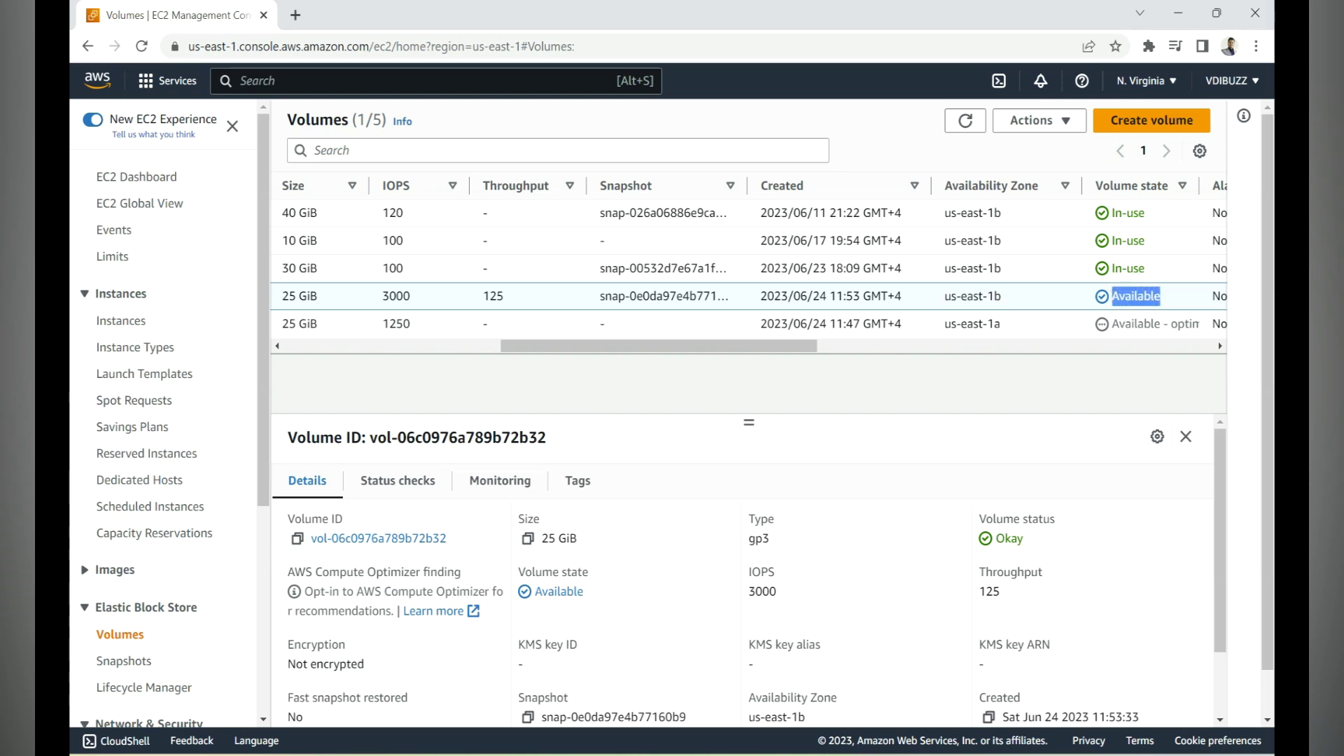
Step: Open the 25 GiB gp3 volume's attachment settings and select the Demo-VM instance as its target
left_click_drag(658, 346, 463, 345)
left_click(689, 296)
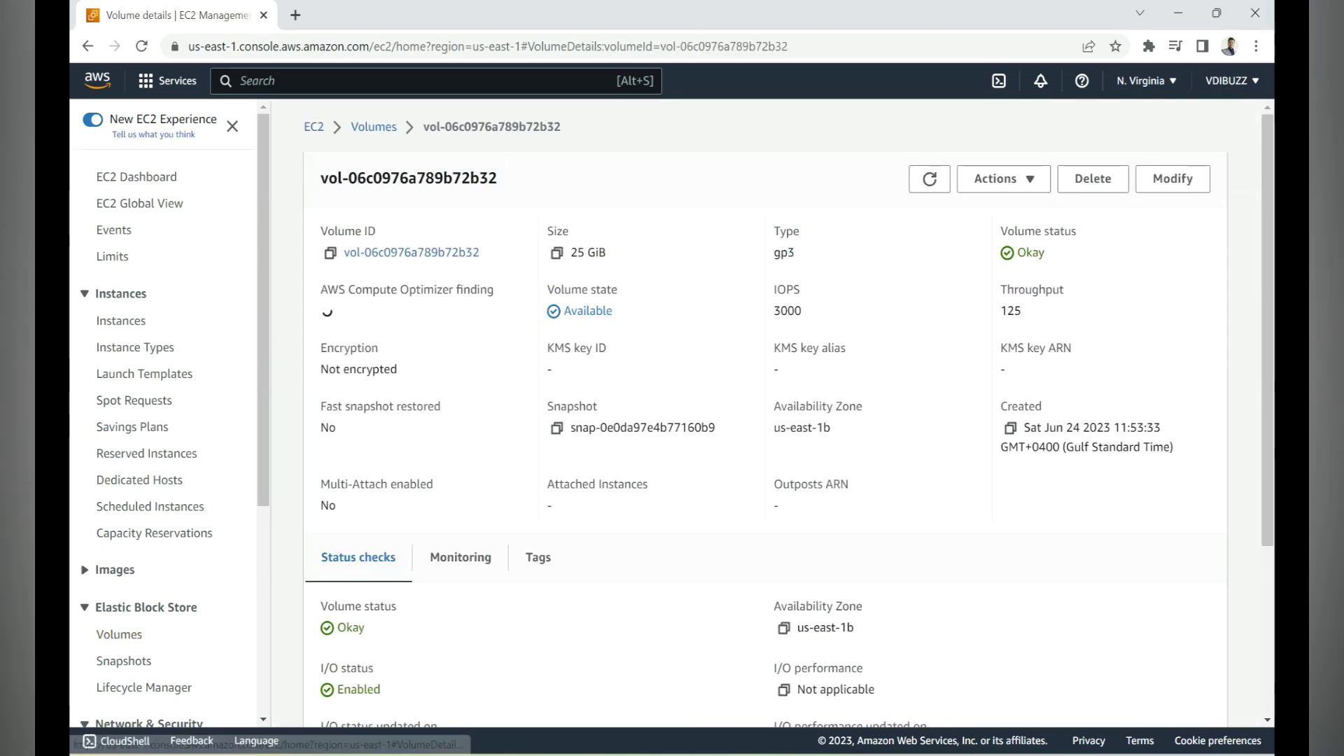
left_click(1004, 178)
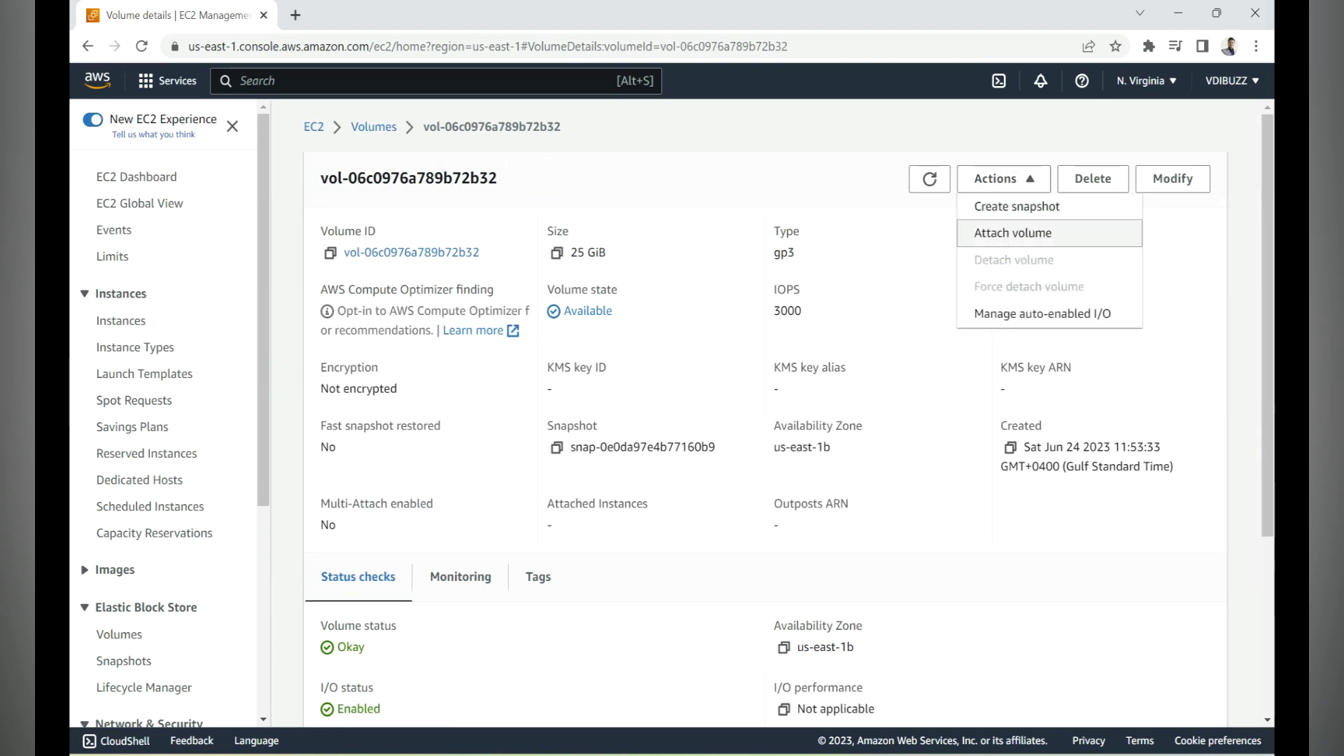
left_click(1013, 232)
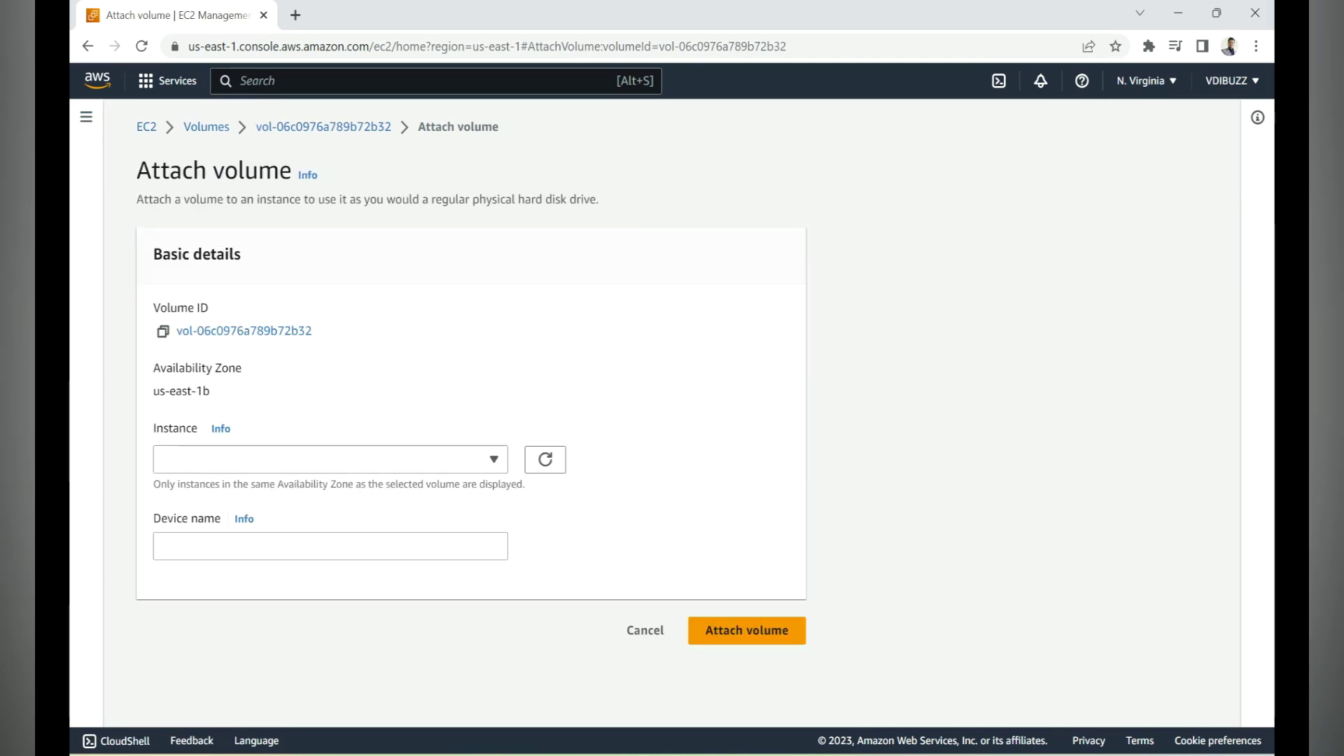
left_click_drag(210, 391, 165, 391)
left_click(322, 460)
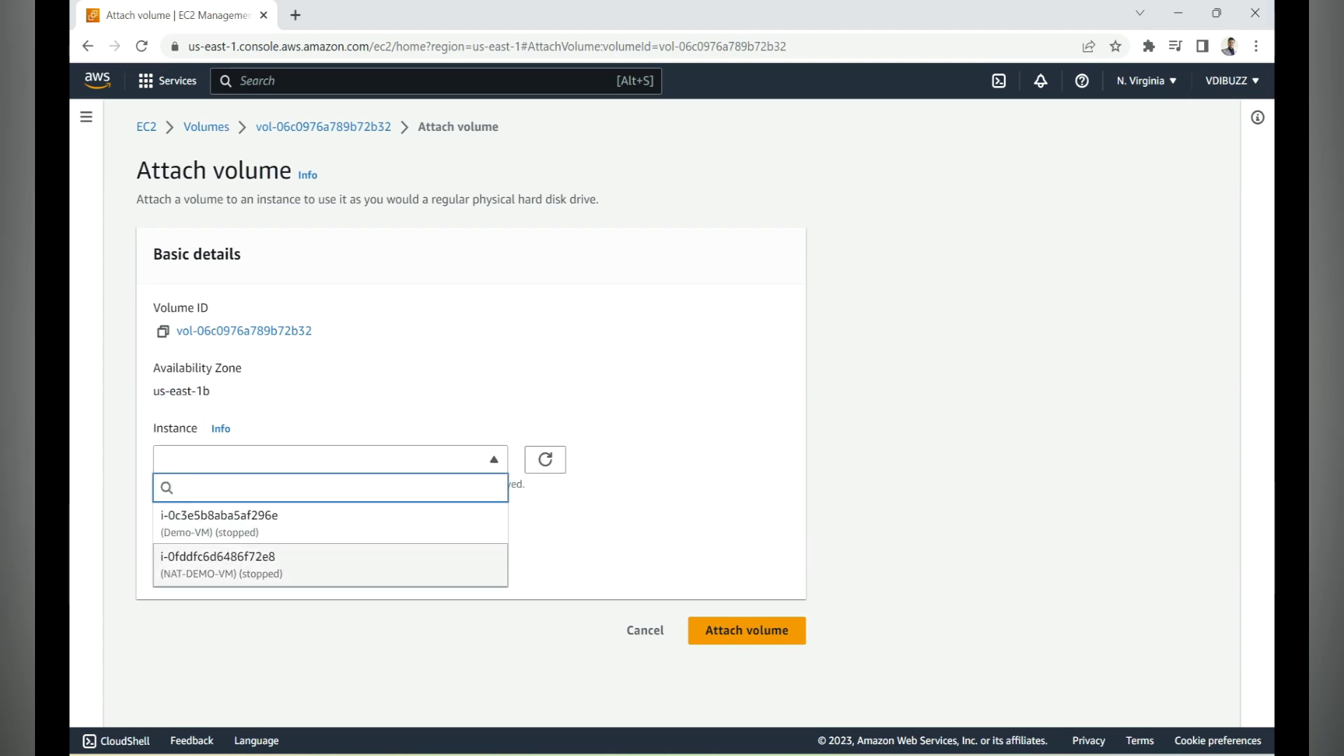
left_click(241, 522)
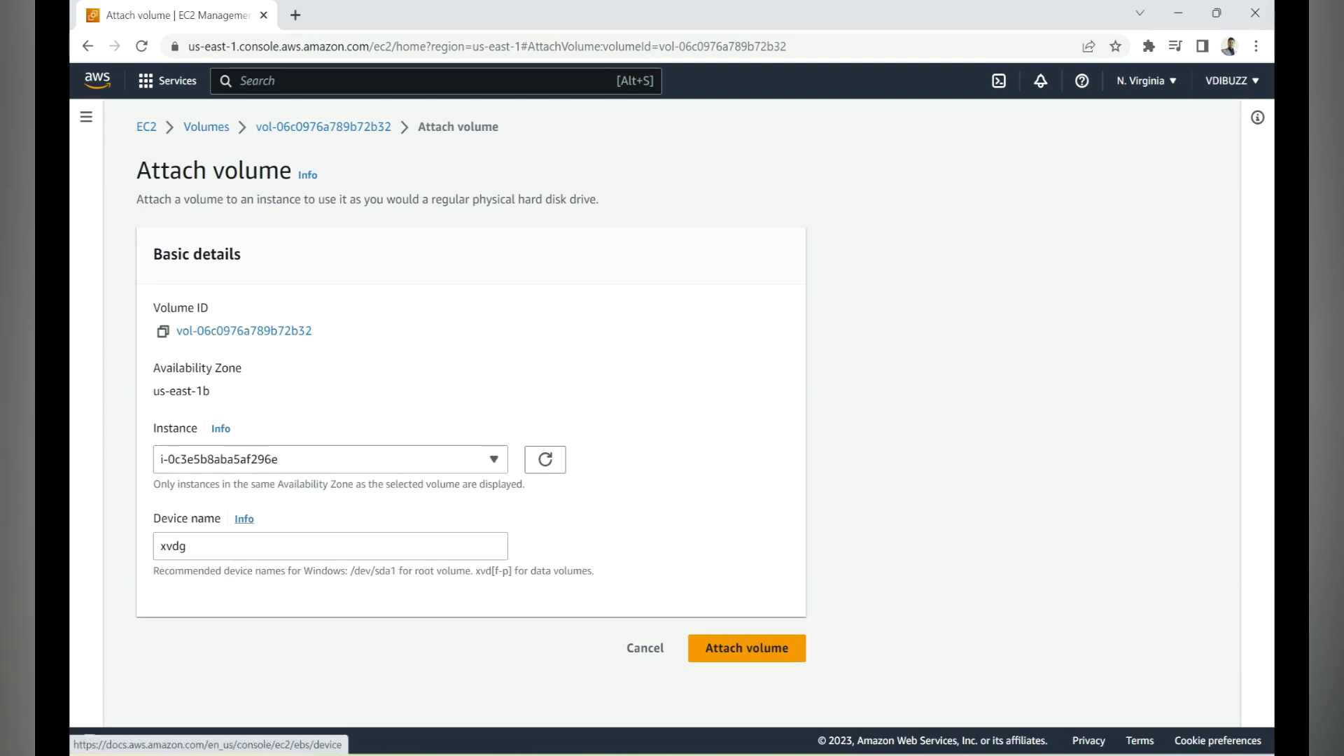